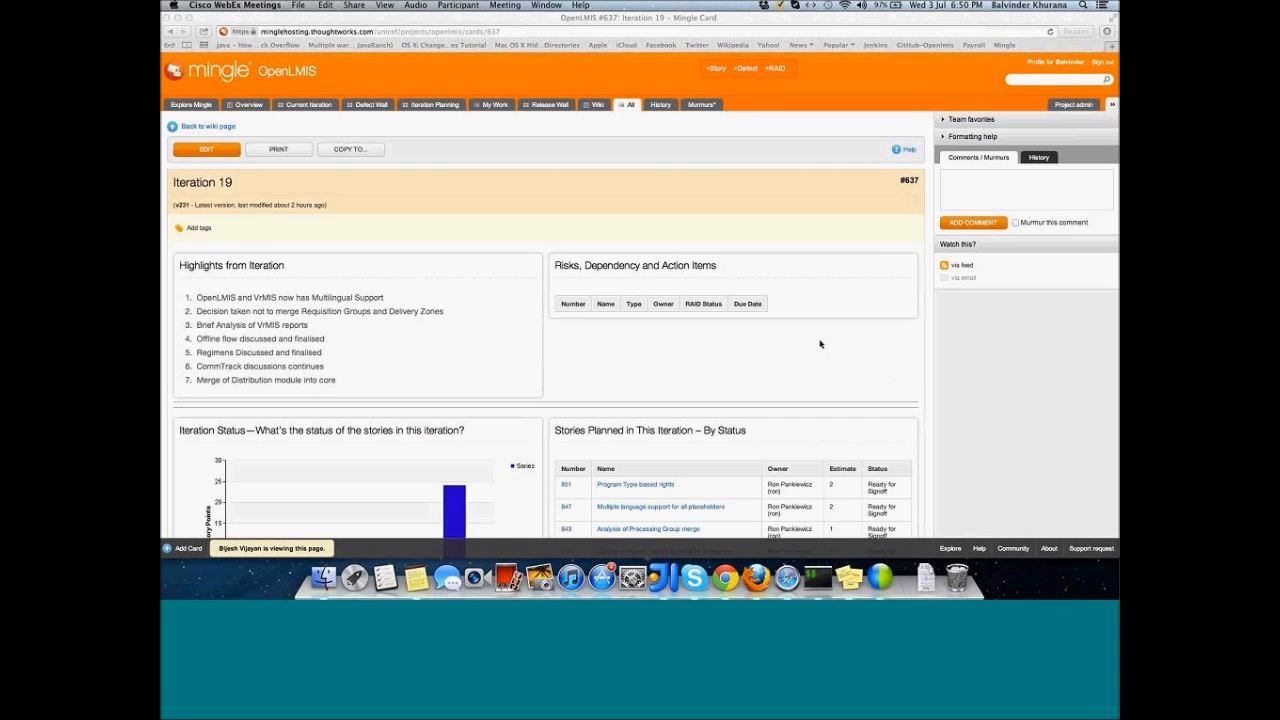
Step: Switch from Mingle's Iteration 19 card to the Firefox OpenLMIS sign-in page
key("super+Tab")
key("super+Tab")
key("super+Tab")
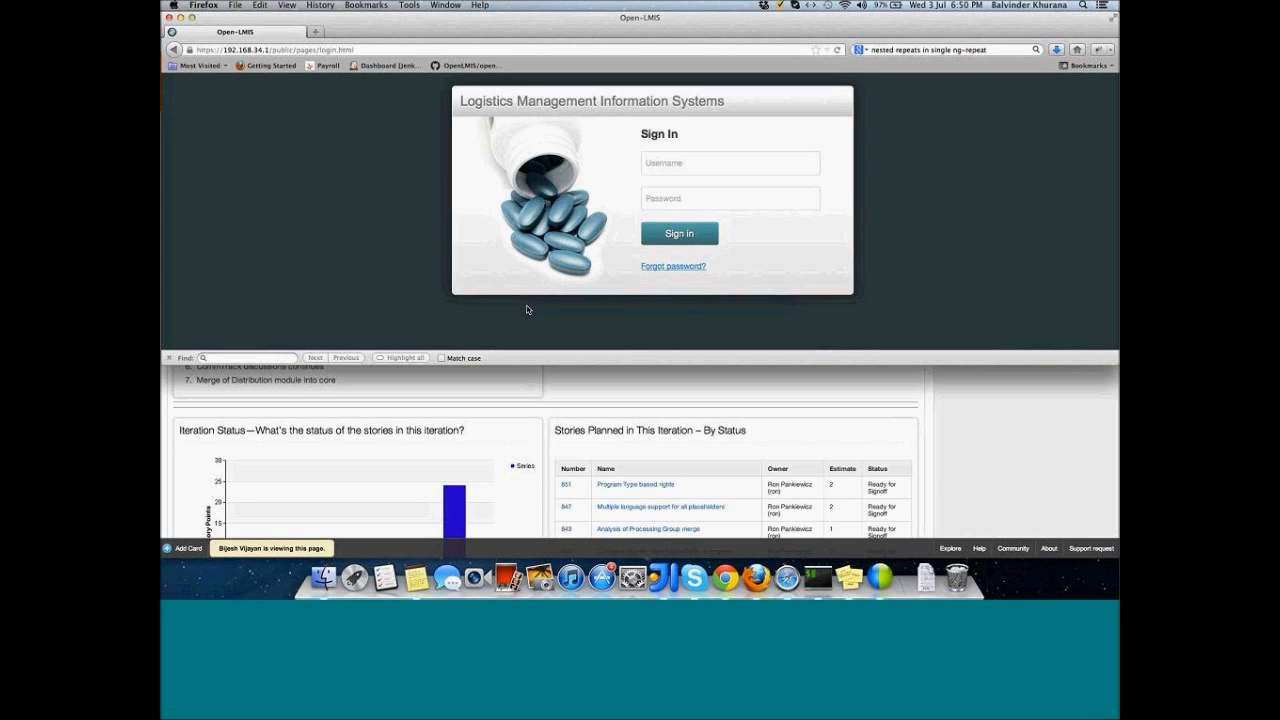
Step: Bring Chrome forward full-height and open the Portuguese 'Esqueceu a senha?' page
key("super+Tab")
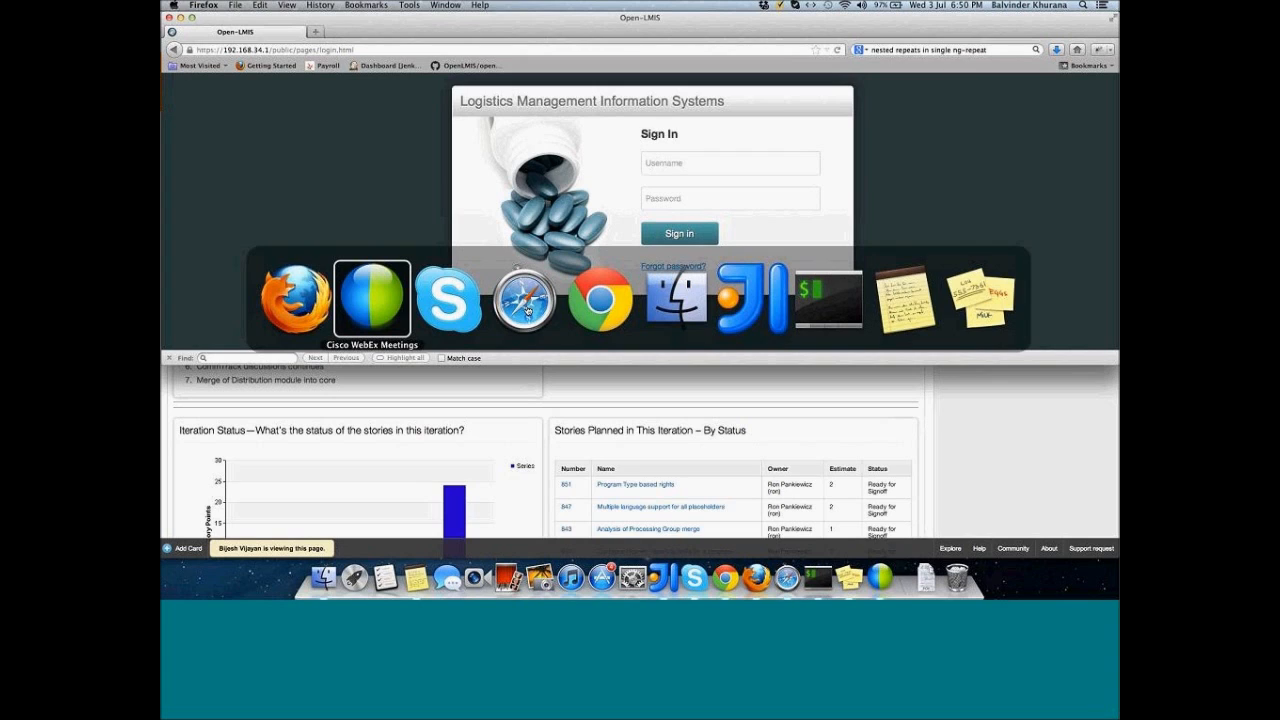
key("super+Tab")
key("super+Tab")
key("super+Tab")
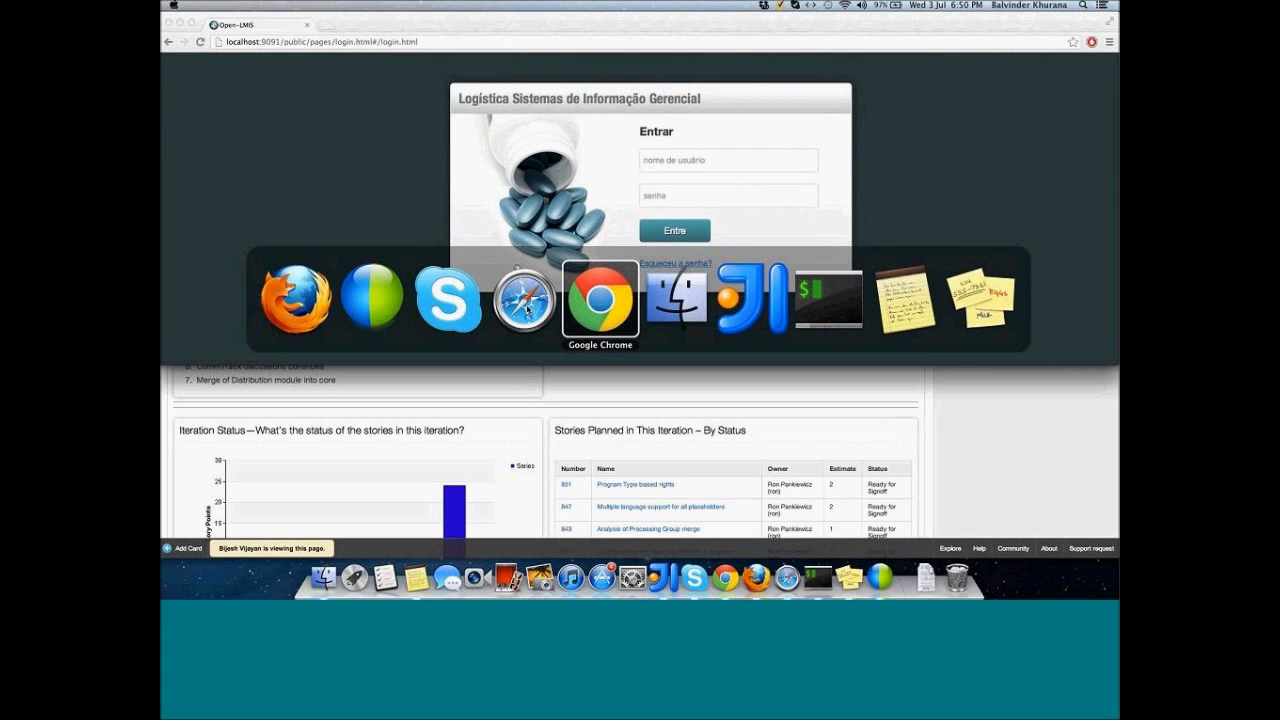
left_click(193, 24)
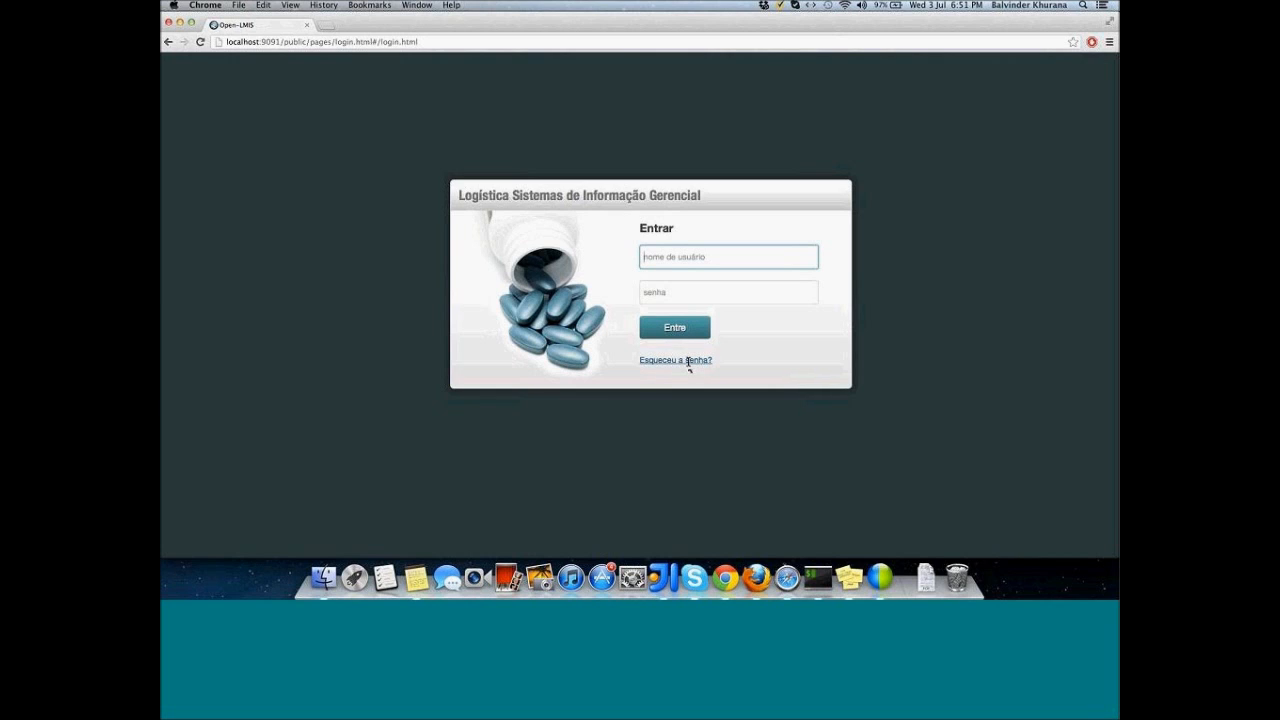
left_click(688, 360)
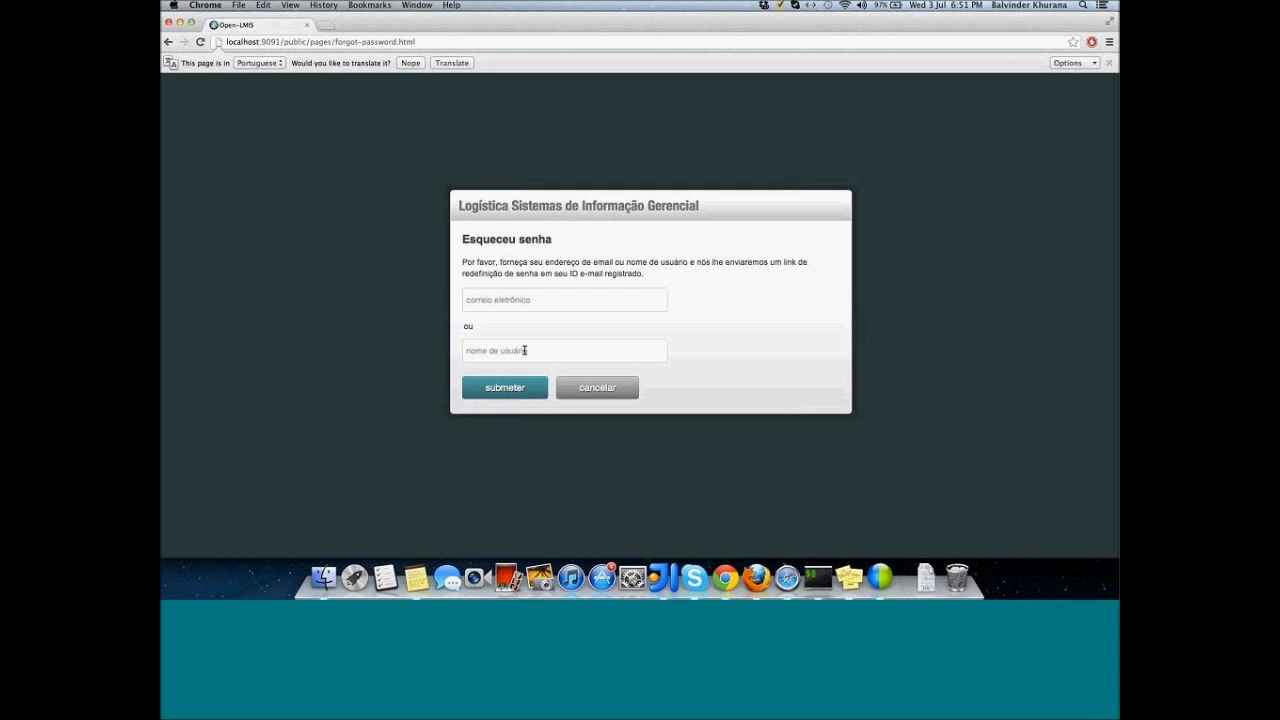
Step: Submit 'dummy user' on the forgot-password form, then return to Firefox's sign-in page
left_click(520, 302)
type("dummy user")
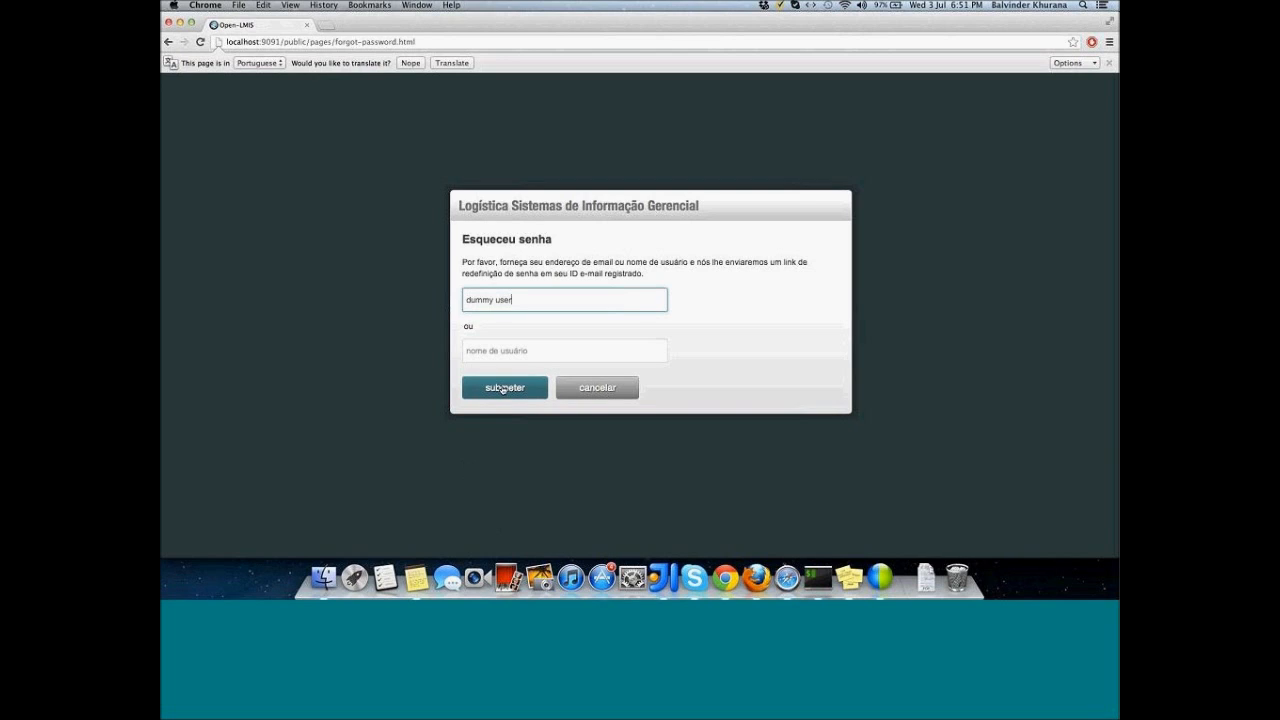
left_click(504, 388)
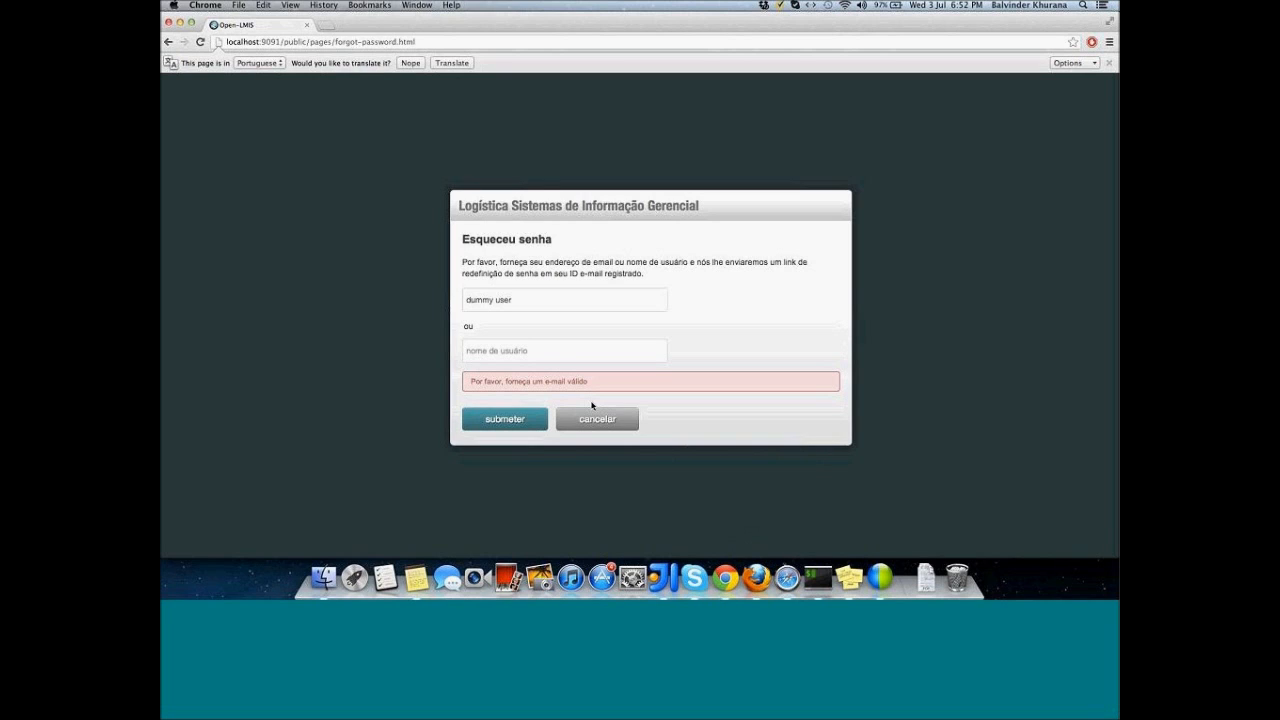
key("super+Tab")
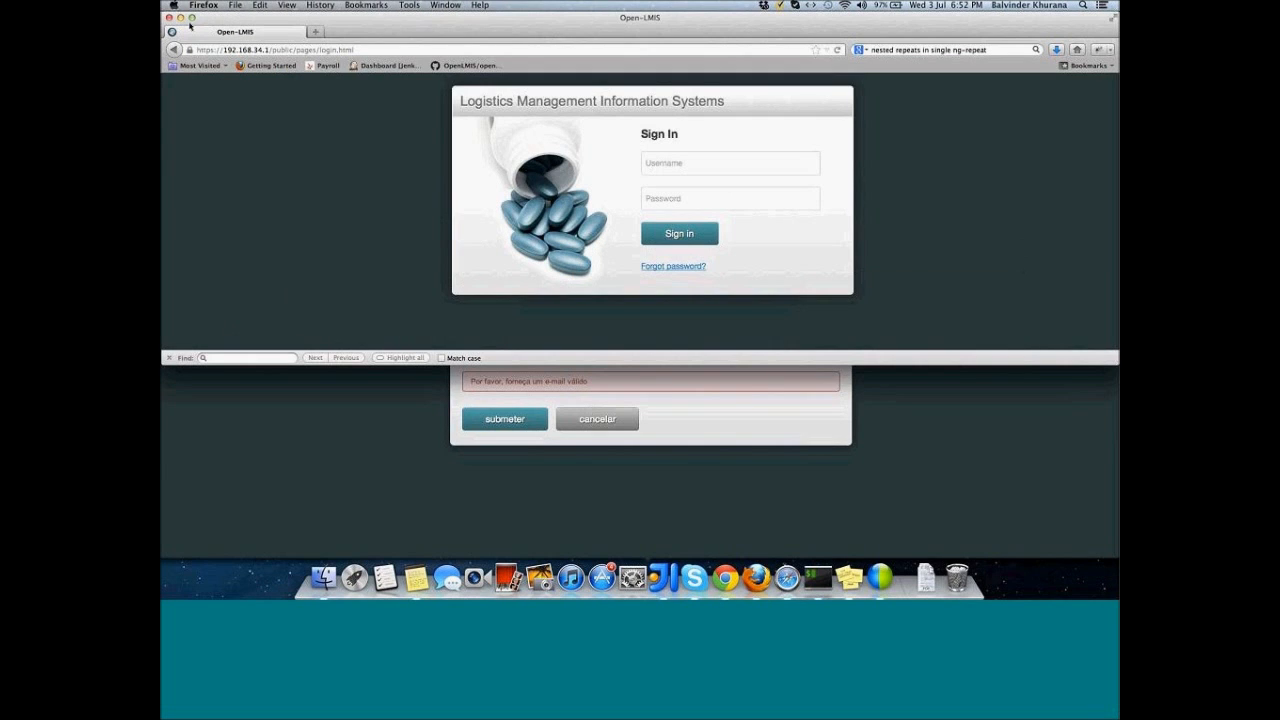
Step: Maximise Firefox and sign in with the administrator's username and password
left_click(191, 18)
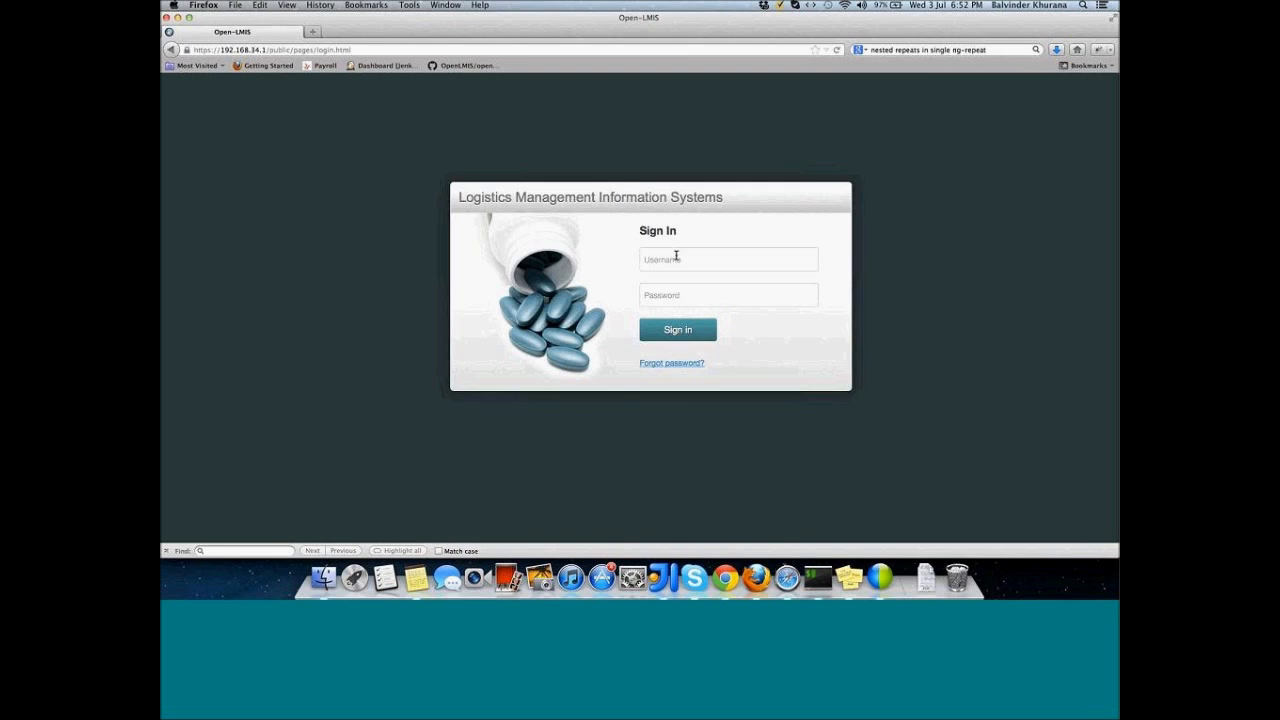
left_click(675, 260)
type("Admin123")
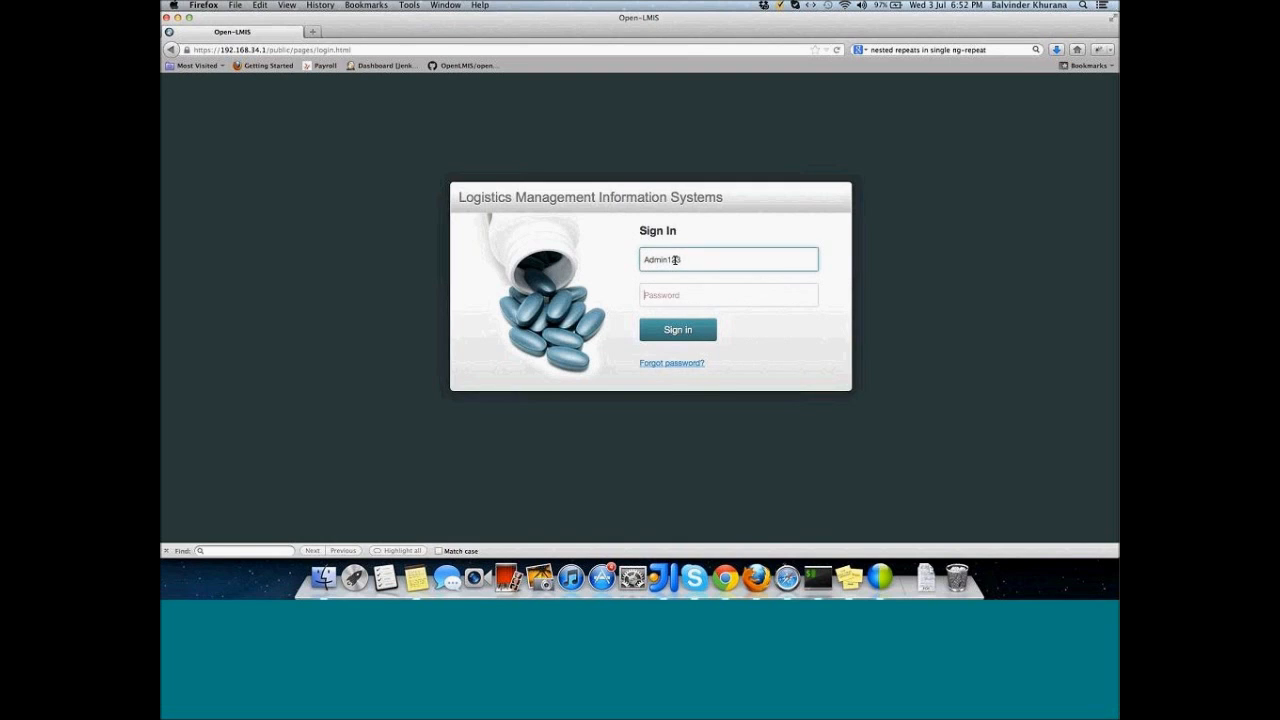
key("Tab")
type("Admin1")
key("Return")
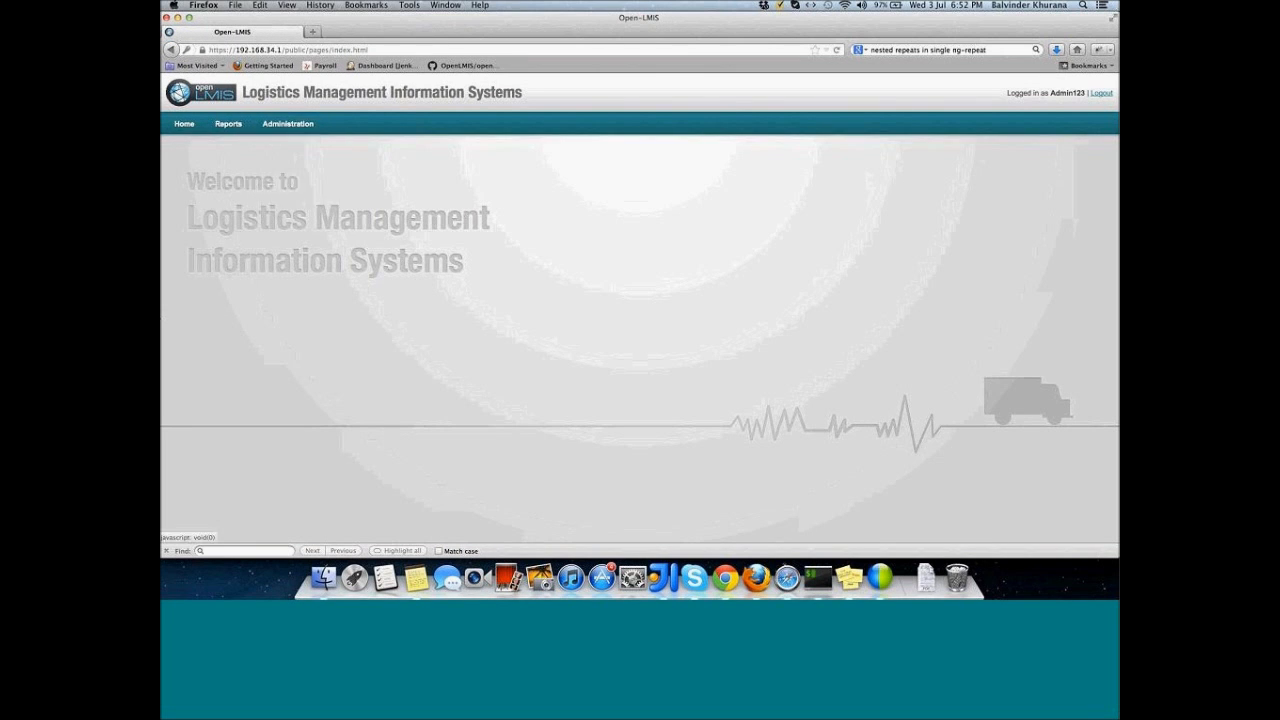
Step: Go to Administration > Manage > Roles and start a new role with Add New
left_click(280, 124)
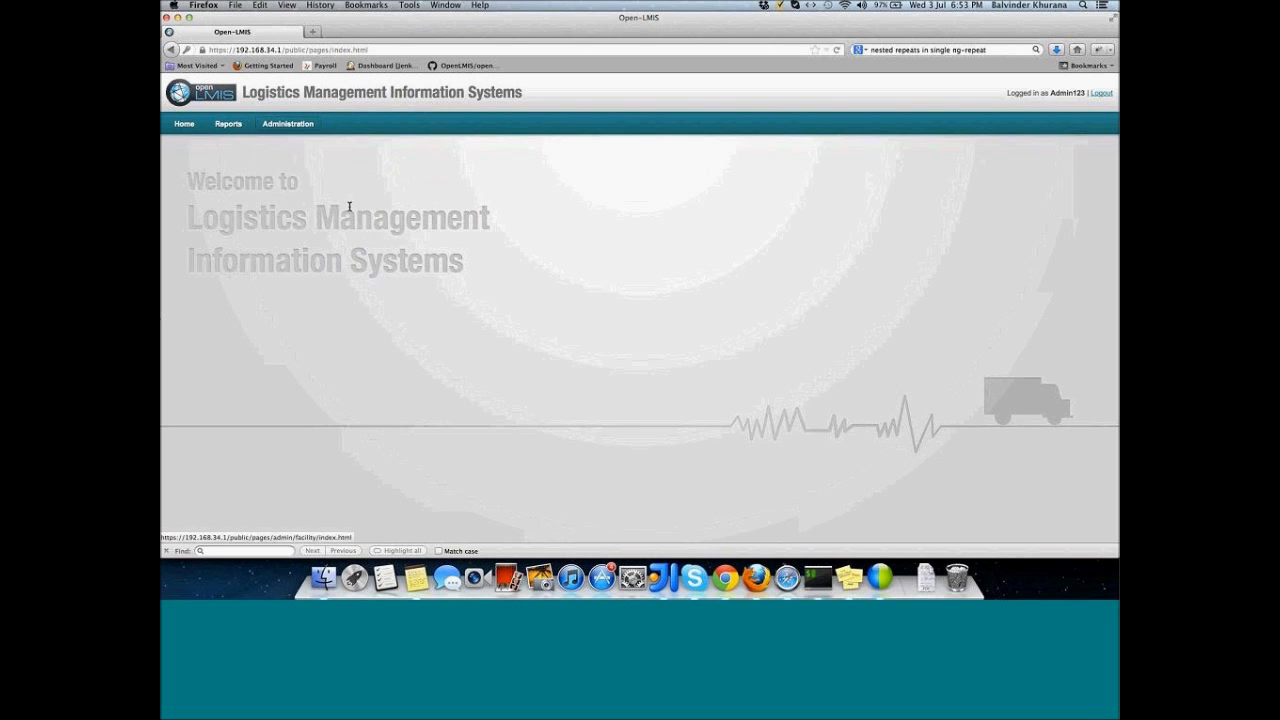
mouse_move(296, 126)
mouse_move(305, 189)
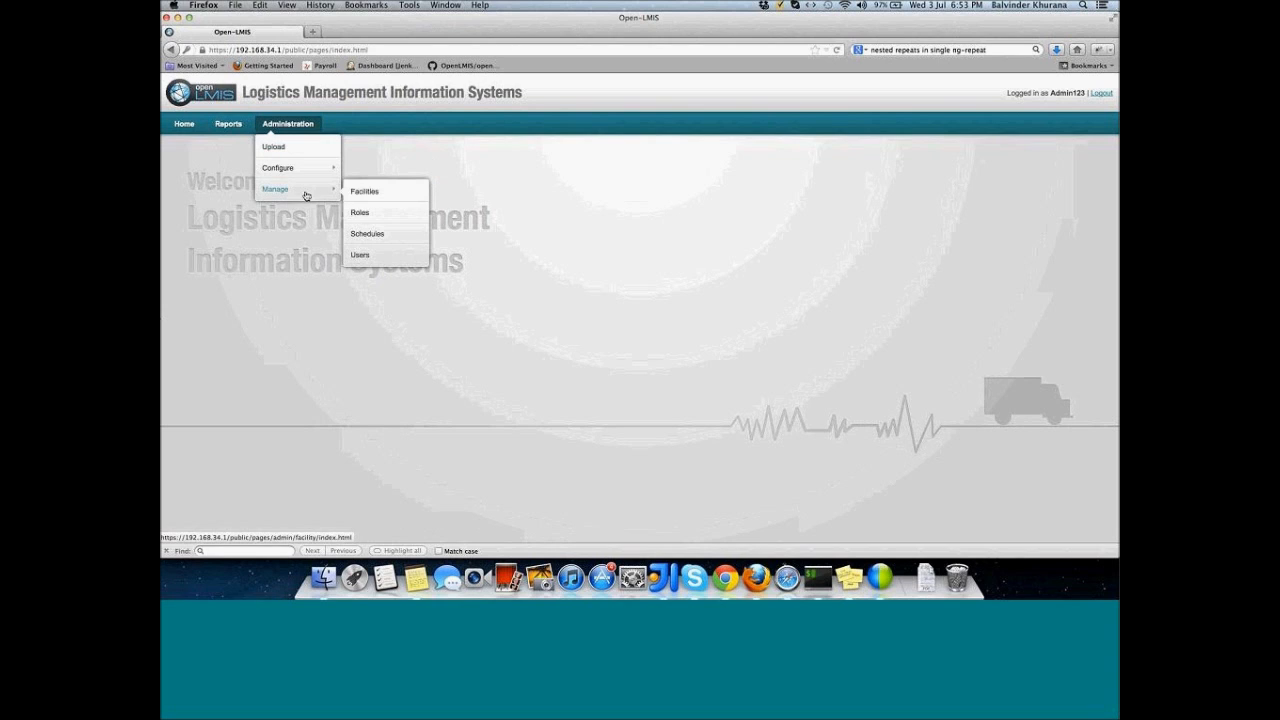
left_click(359, 214)
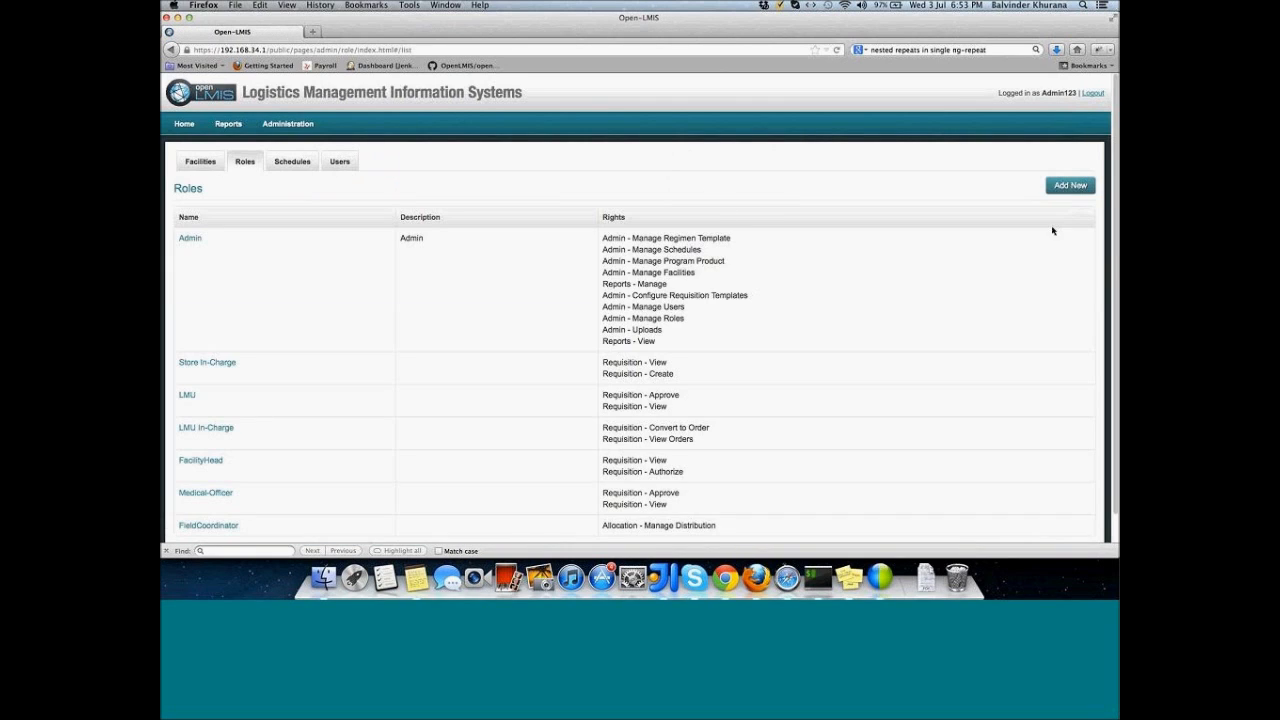
left_click(1071, 188)
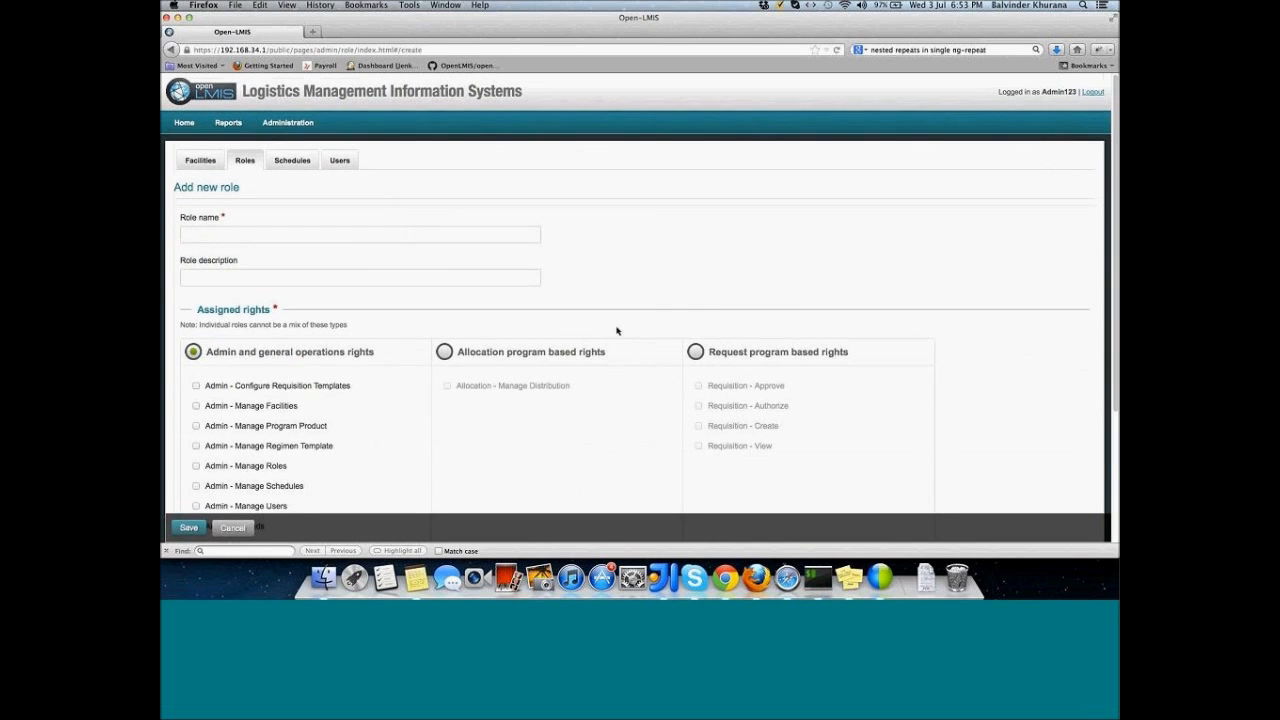
Step: Switch the role to Allocation program based rights and grant Allocation - Manage Distribution
scroll(617, 331, "down", 2)
scroll(617, 331, "down", 1)
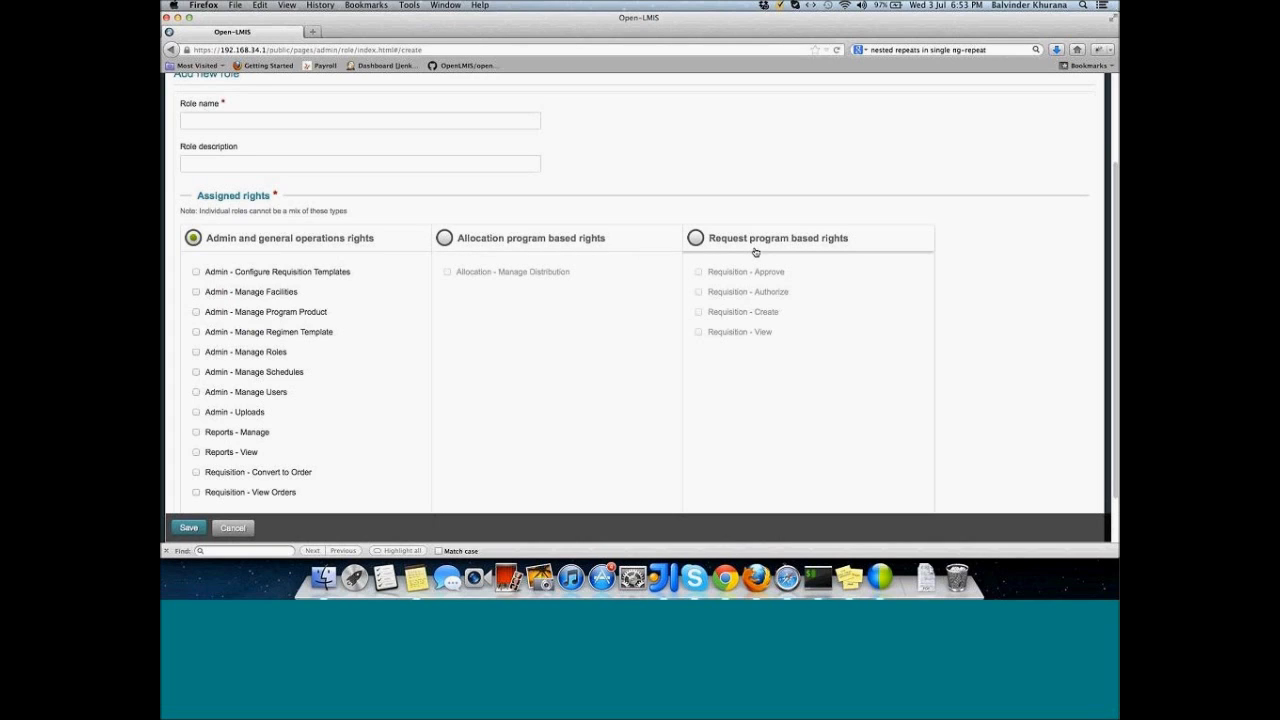
scroll(452, 320, "down", 2)
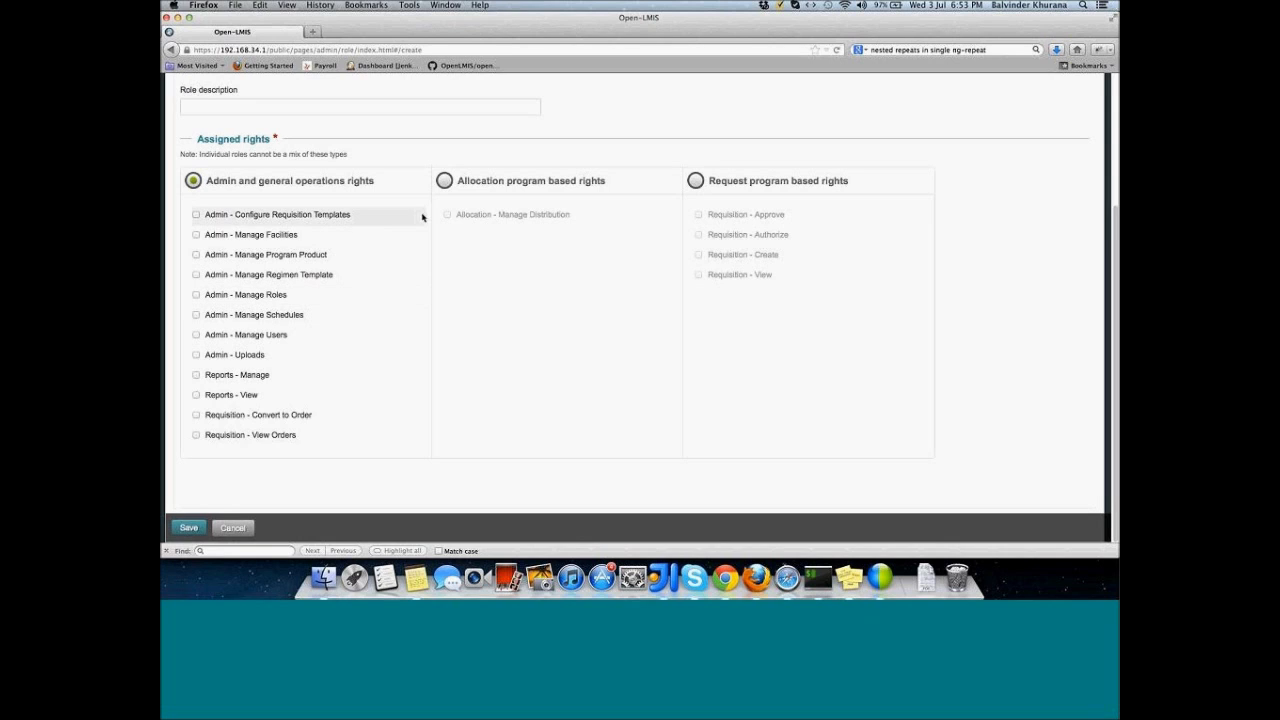
left_click(443, 181)
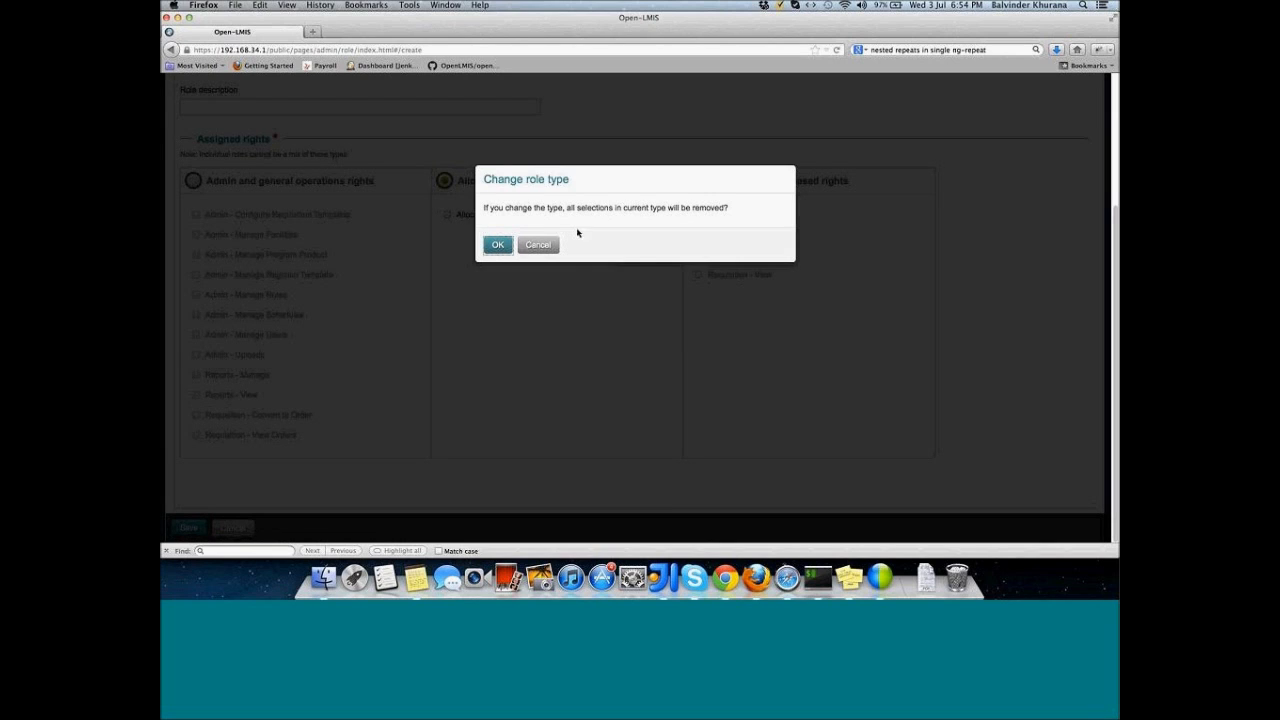
left_click(498, 245)
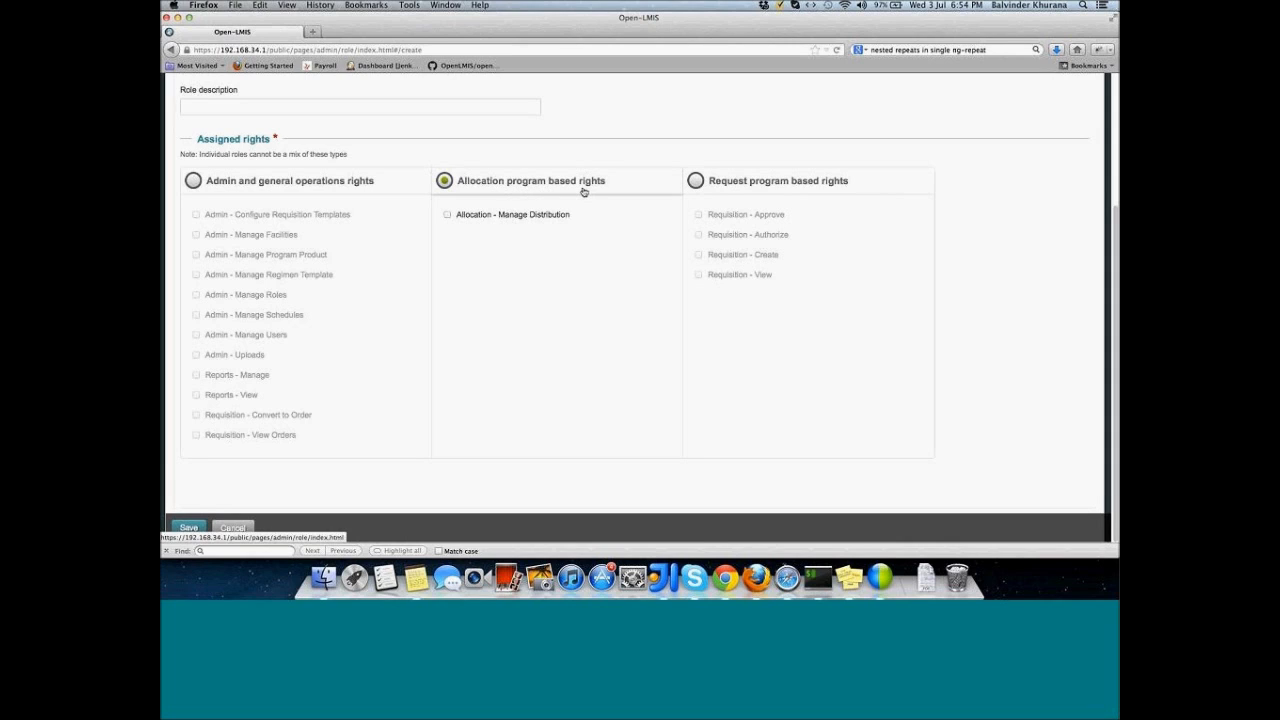
left_click(448, 218)
Step: Name the role 'Distributor' and copy that name into the role description
scroll(357, 150, "up", 3)
left_click(340, 155)
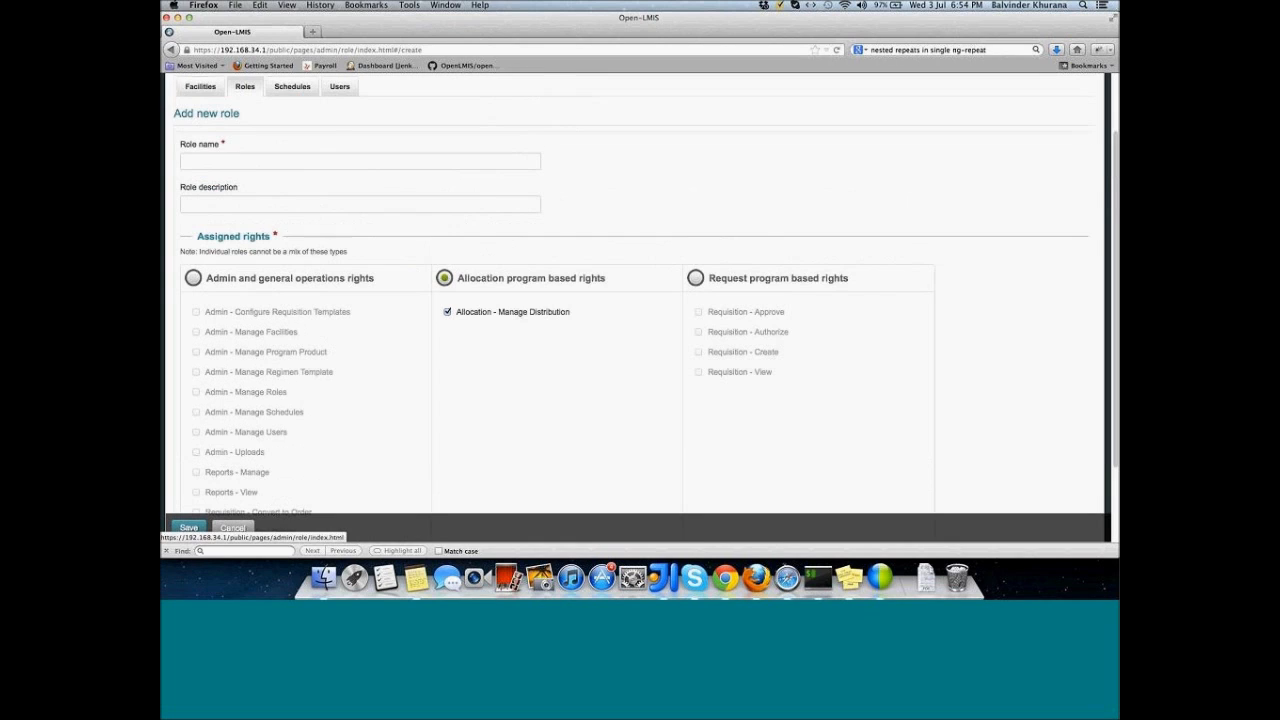
type("Dis")
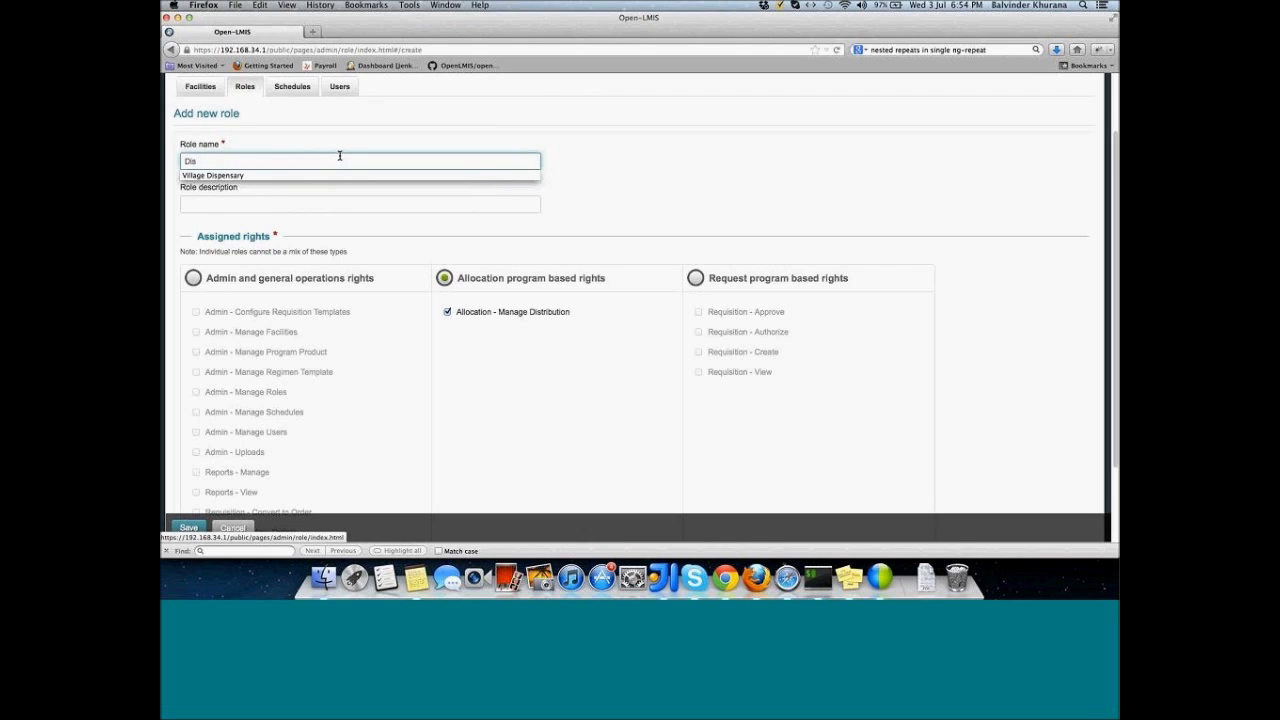
type("tributor")
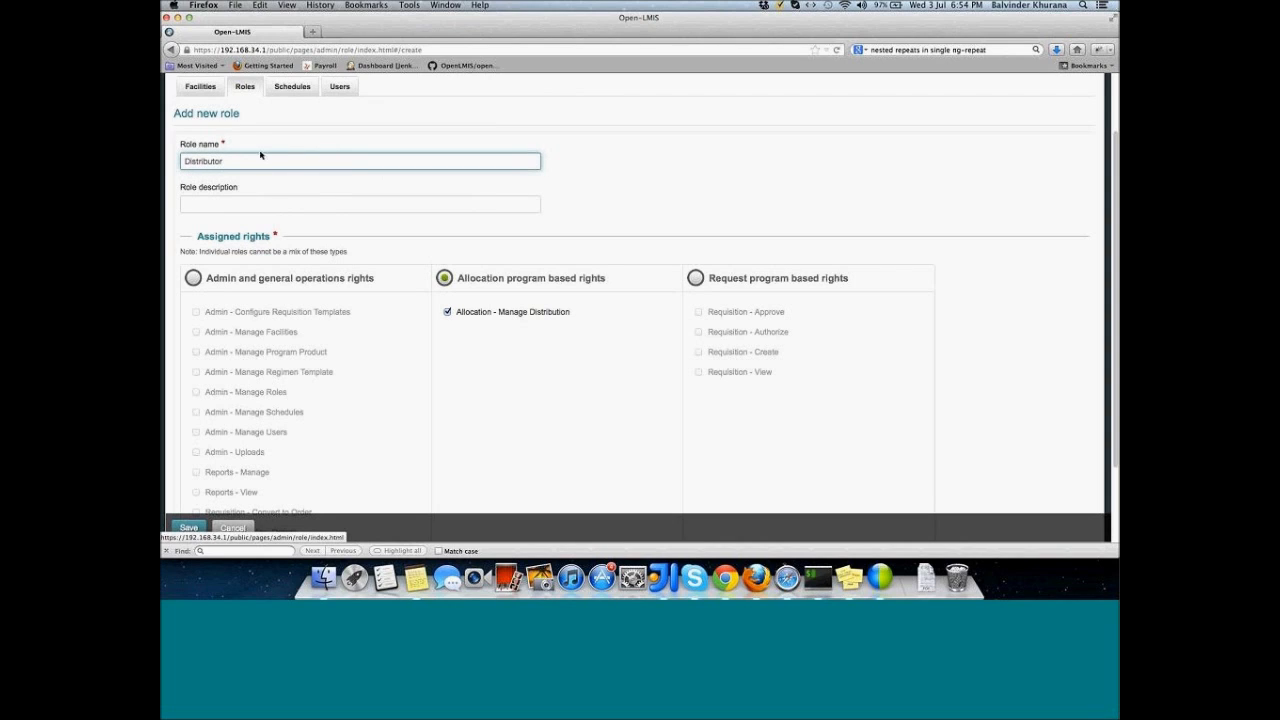
double_click(260, 155)
key("super+c")
left_click(259, 201)
key("super+v")
scroll(200, 400, "down", 2)
Step: Save the Distributor role and check its row in the Roles list
left_click(190, 522)
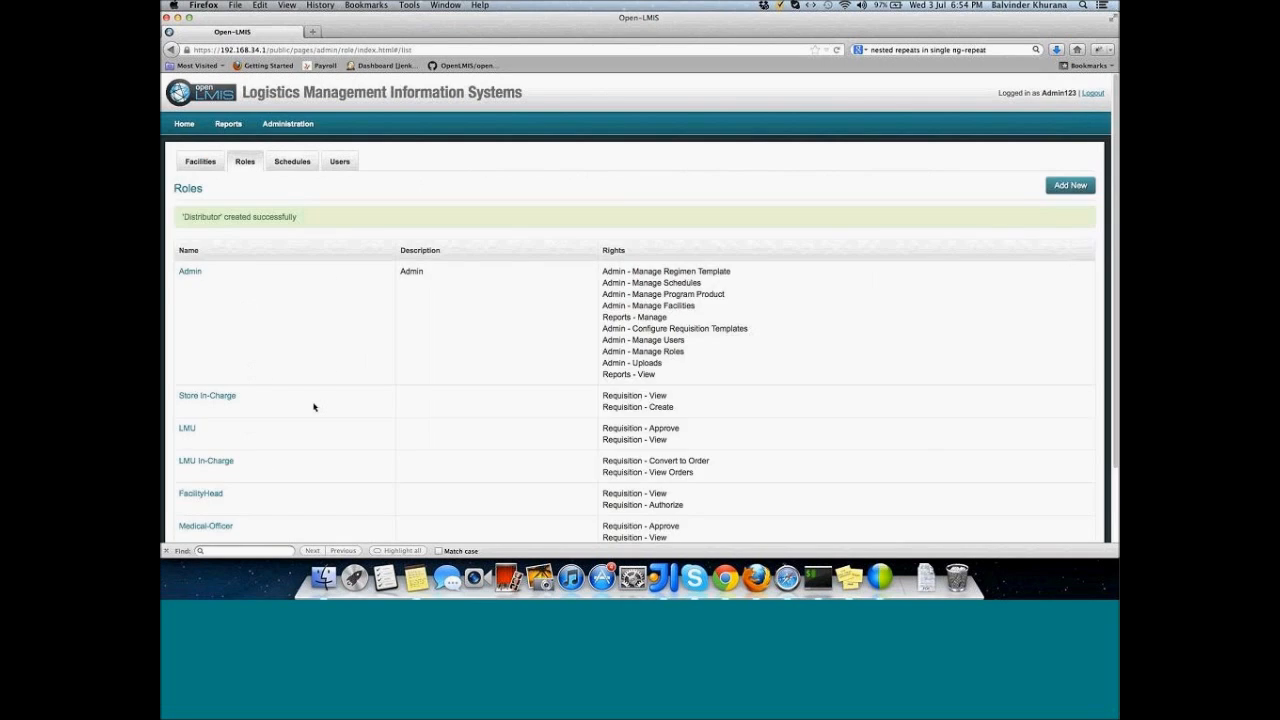
scroll(313, 406, "down", 3)
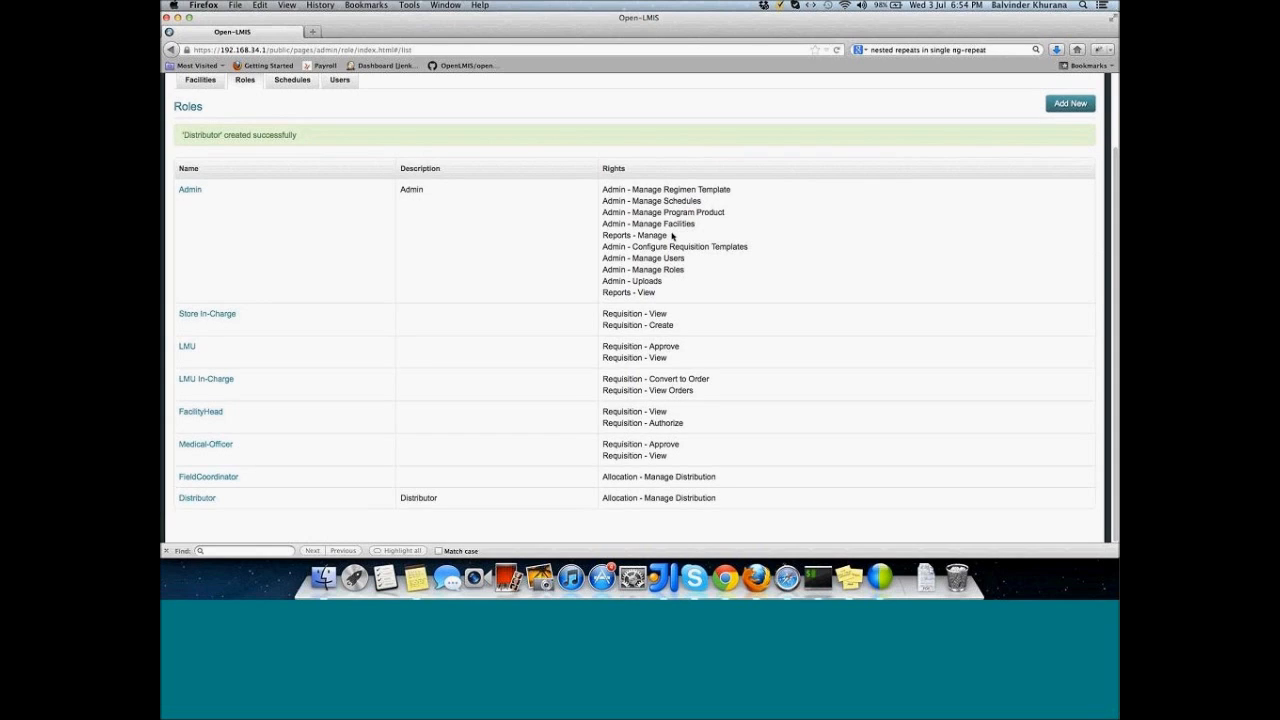
scroll(672, 236, "up", 3)
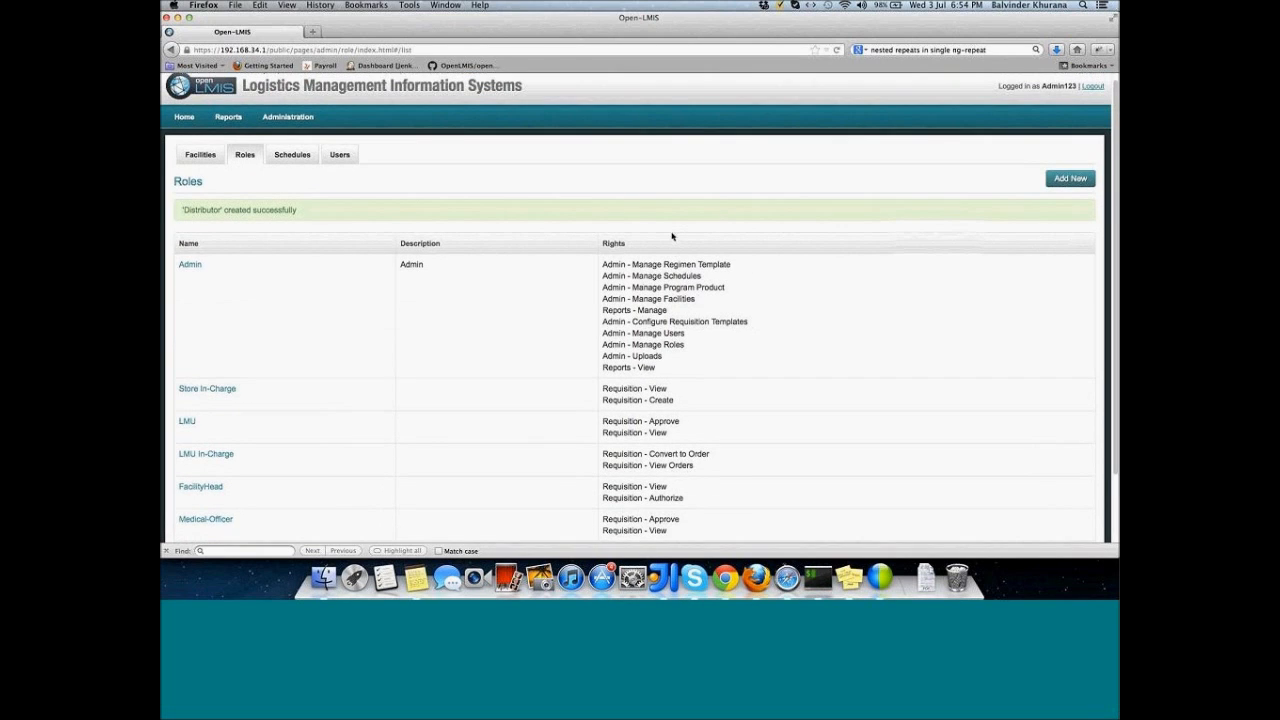
scroll(672, 236, "down", 3)
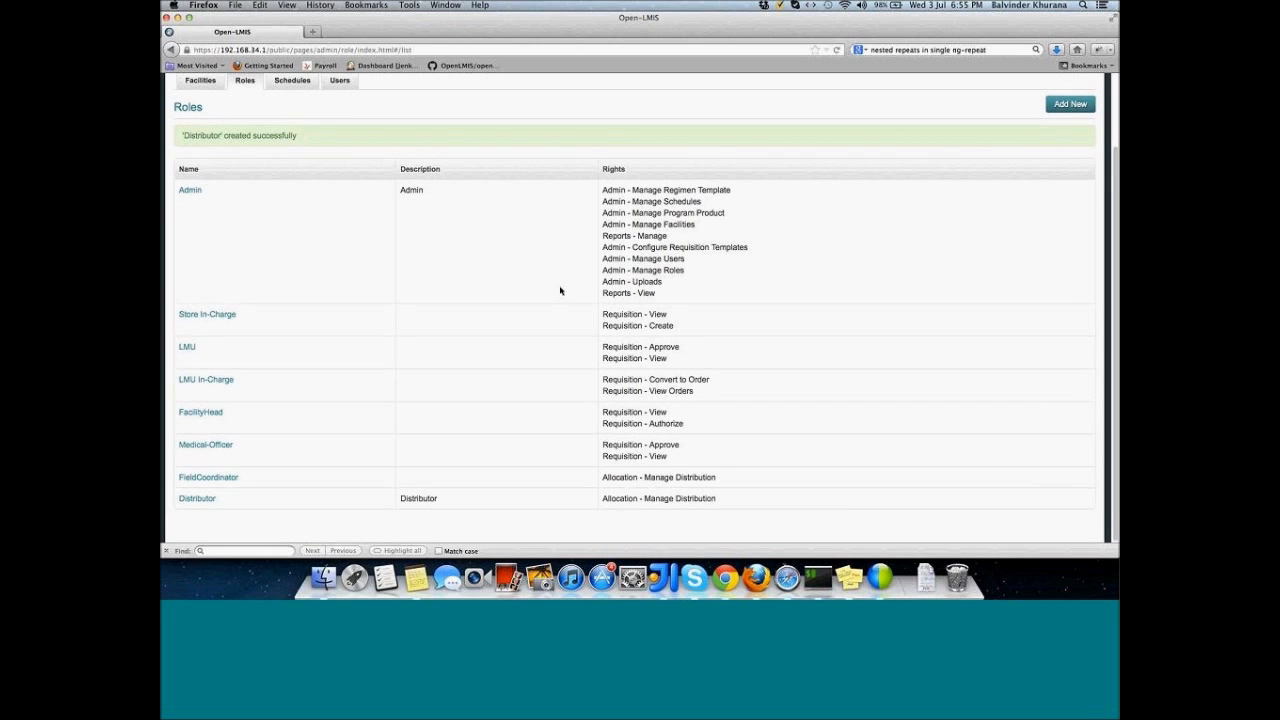
scroll(560, 291, "up", 3)
scroll(560, 291, "up", 1)
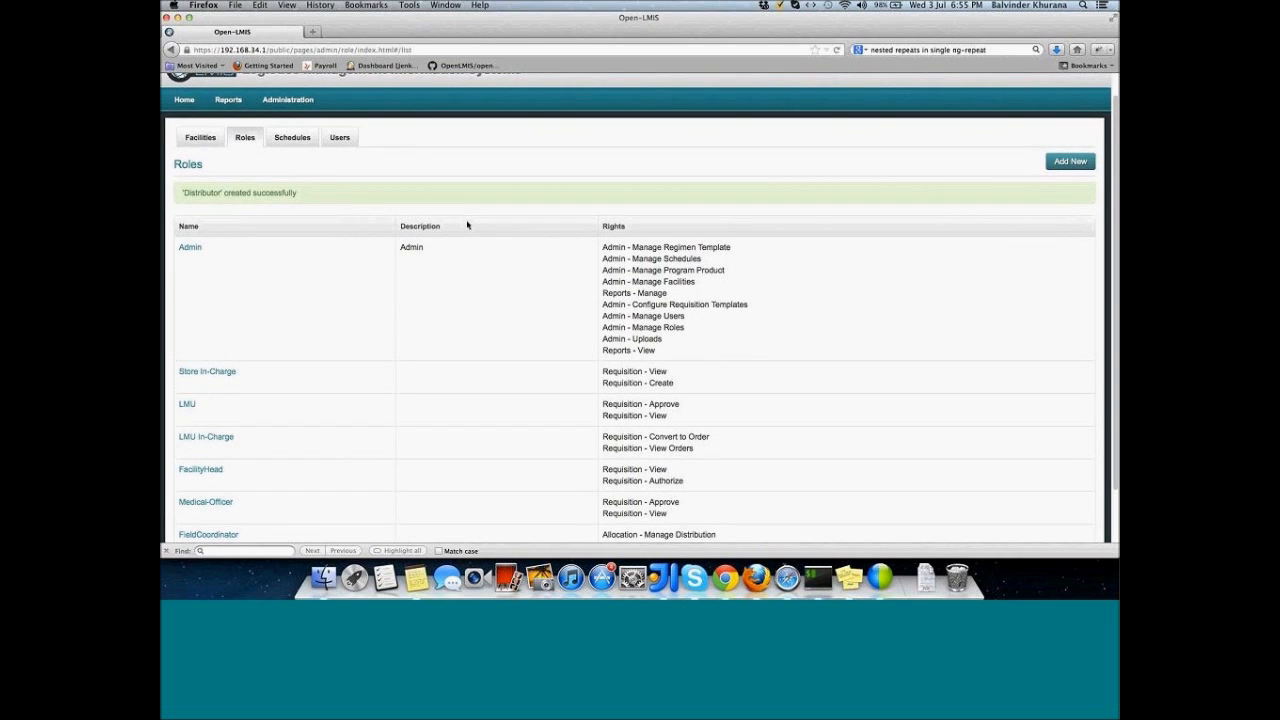
Step: Open Program Product ISA from the Administration > Configure menu
mouse_move(285, 100)
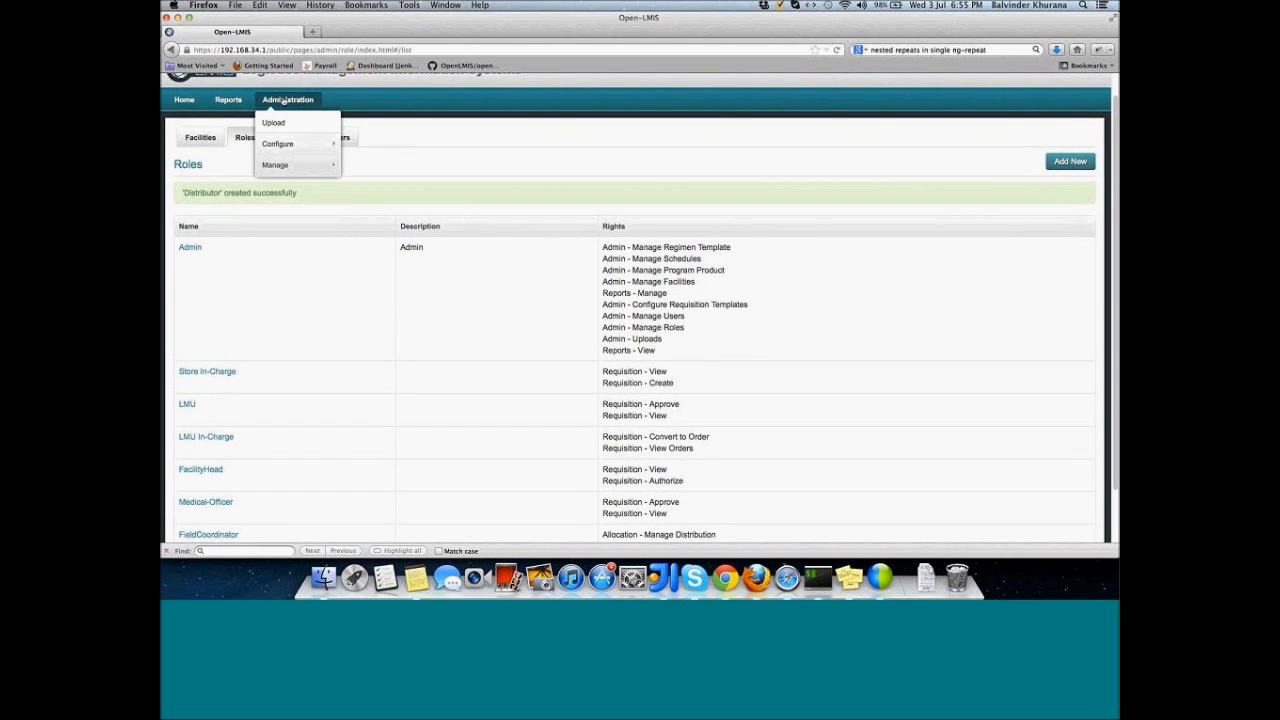
mouse_move(291, 149)
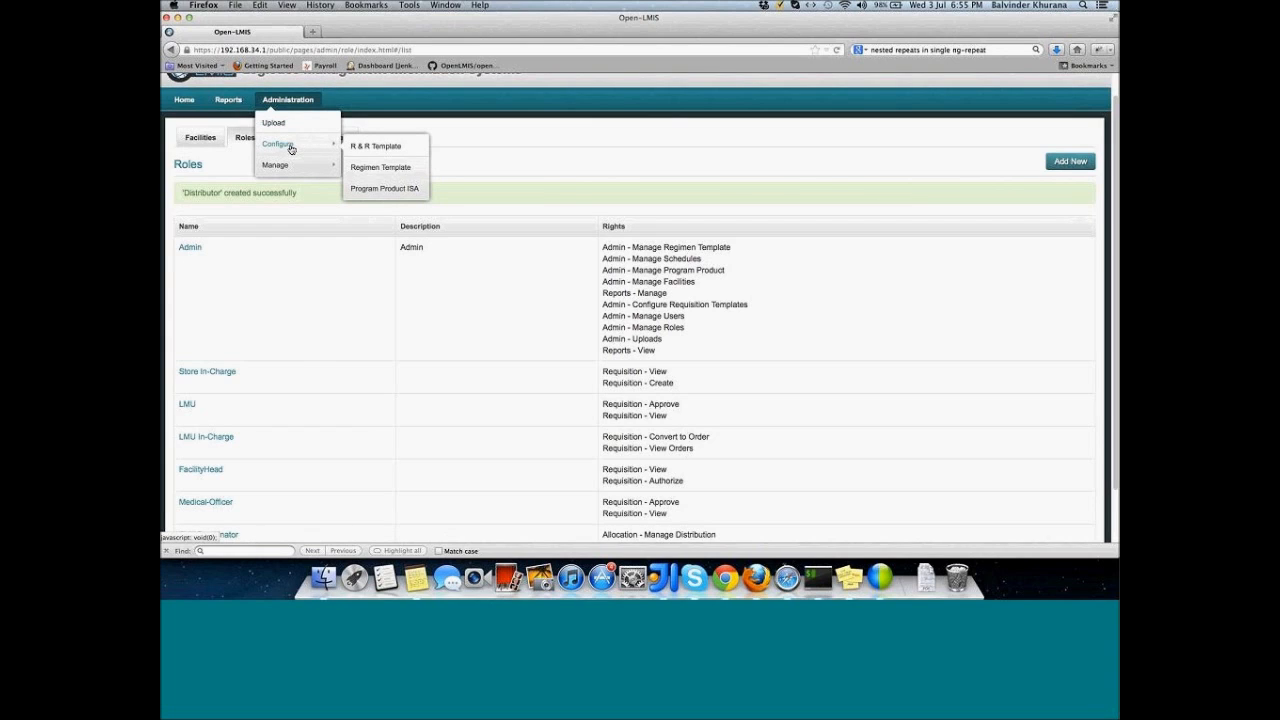
left_click(370, 190)
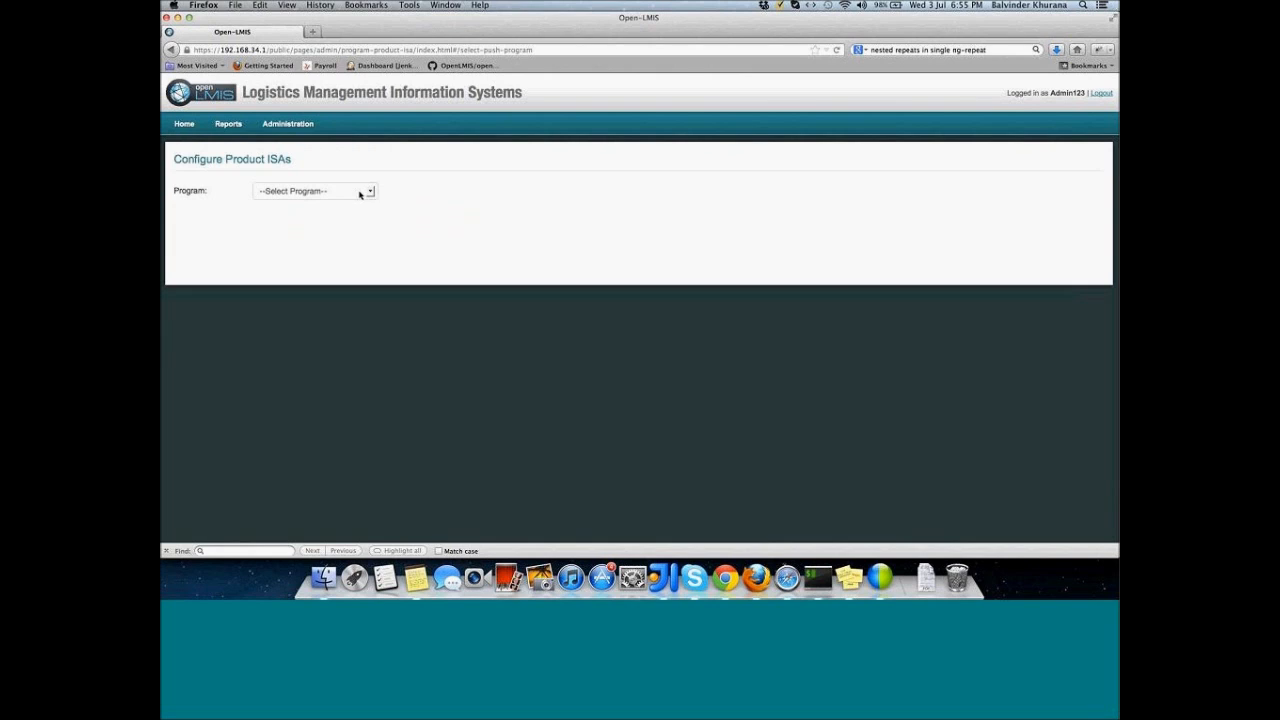
Step: Choose VACCINES as the program to list its products
left_click(360, 194)
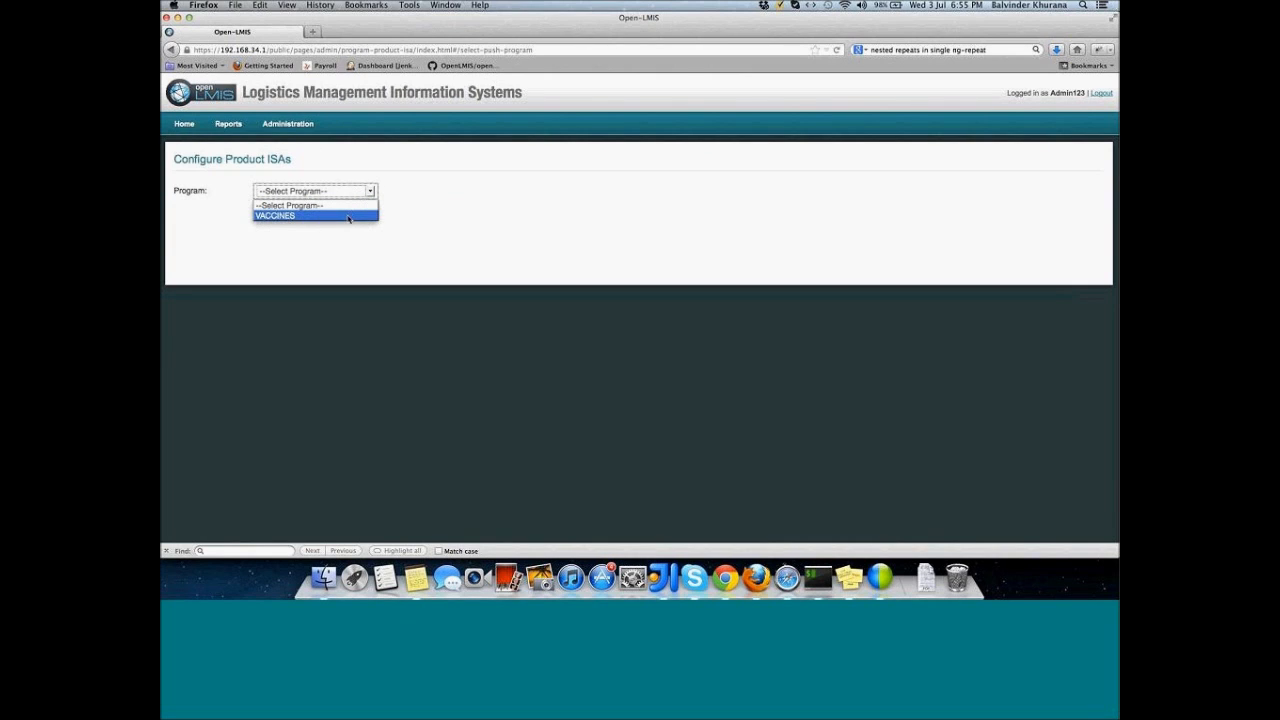
left_click(349, 216)
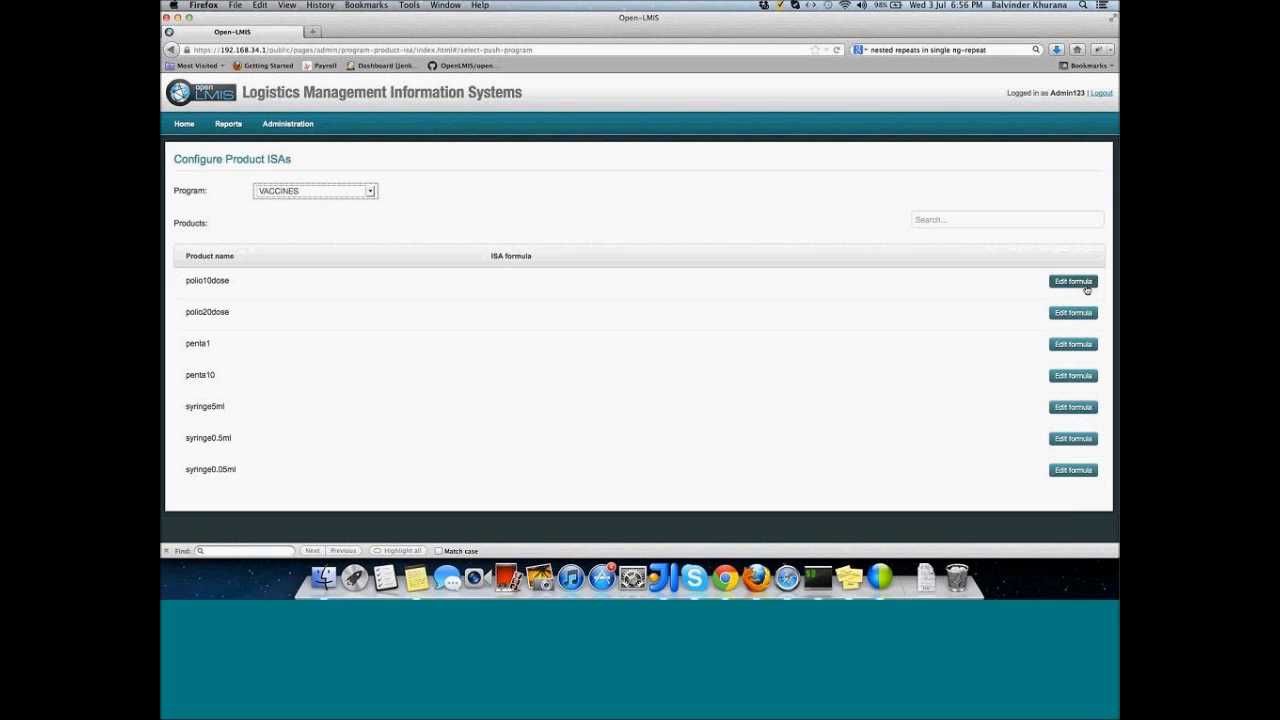
Step: Edit polio10dose's ISA formula with 3.9% target population and 4 doses per year
left_click(1086, 286)
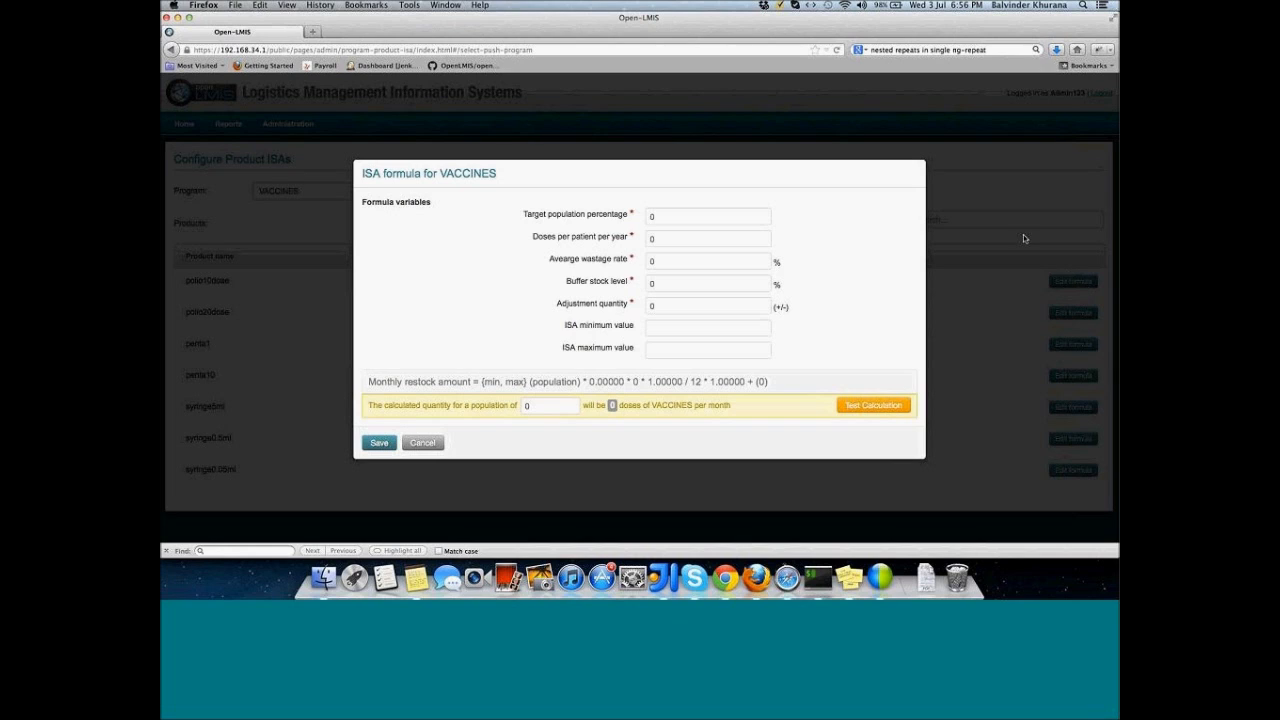
left_click(690, 210)
type("3.9")
left_click(679, 235)
key("BackSpace")
type("4")
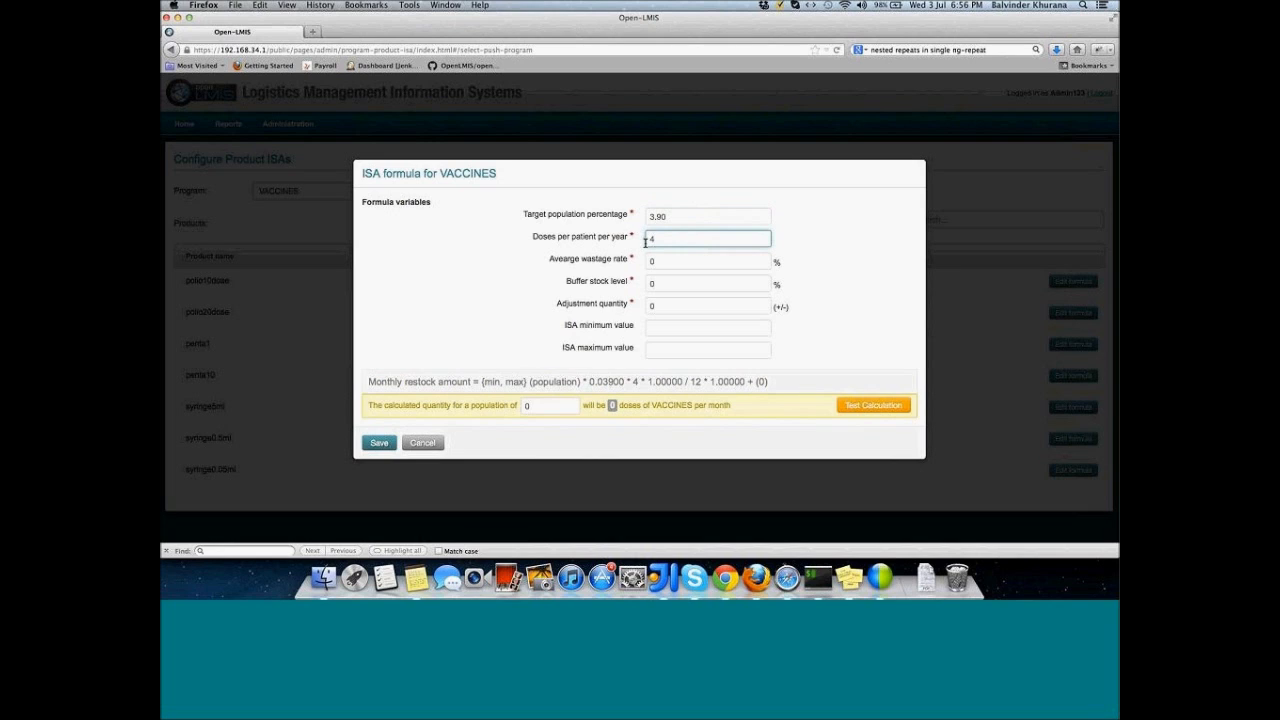
Step: Set 10% wastage, 25% buffer stock and adjustment quantity 4
left_click(655, 262)
key("BackSpace")
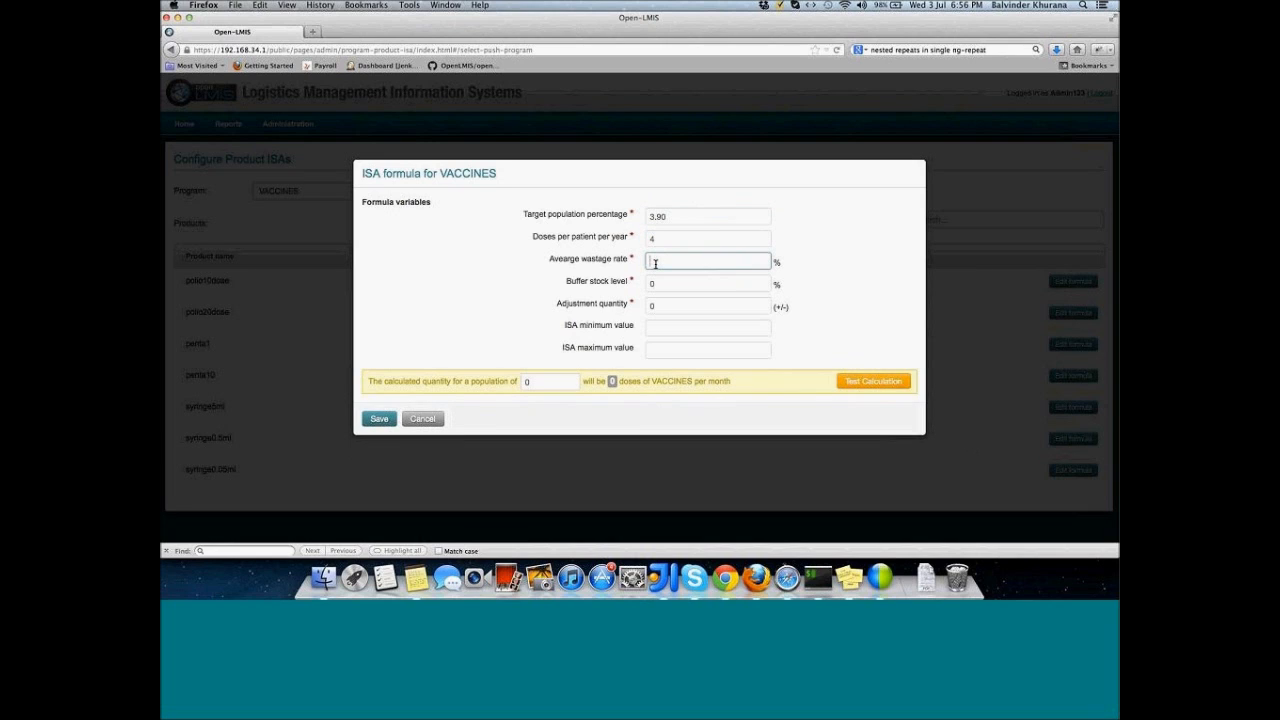
type("10")
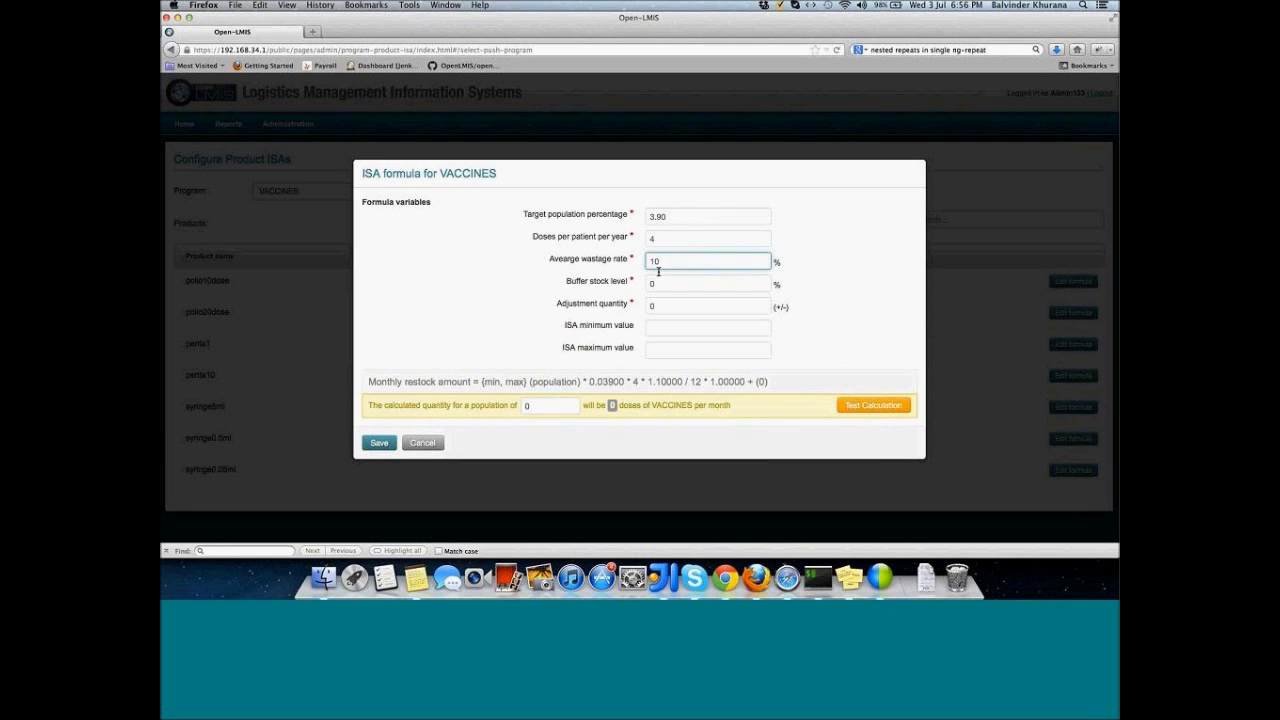
left_click(662, 284)
key("BackSpace")
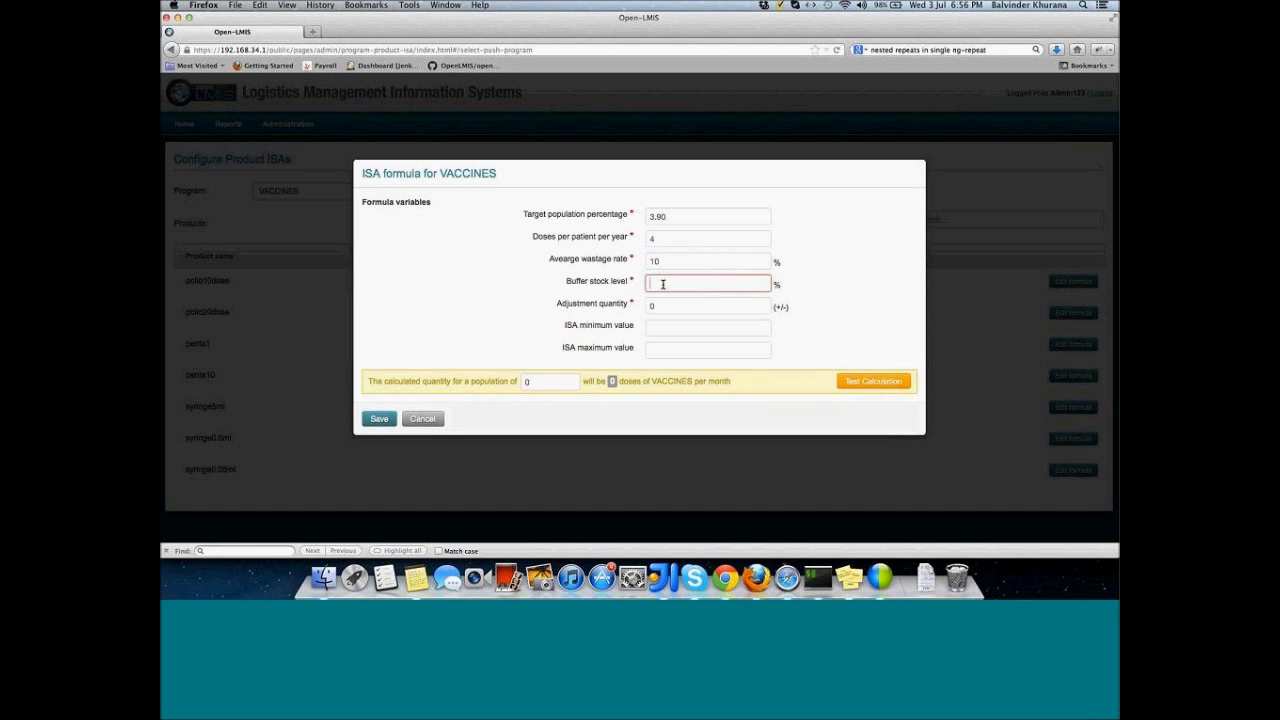
type("25")
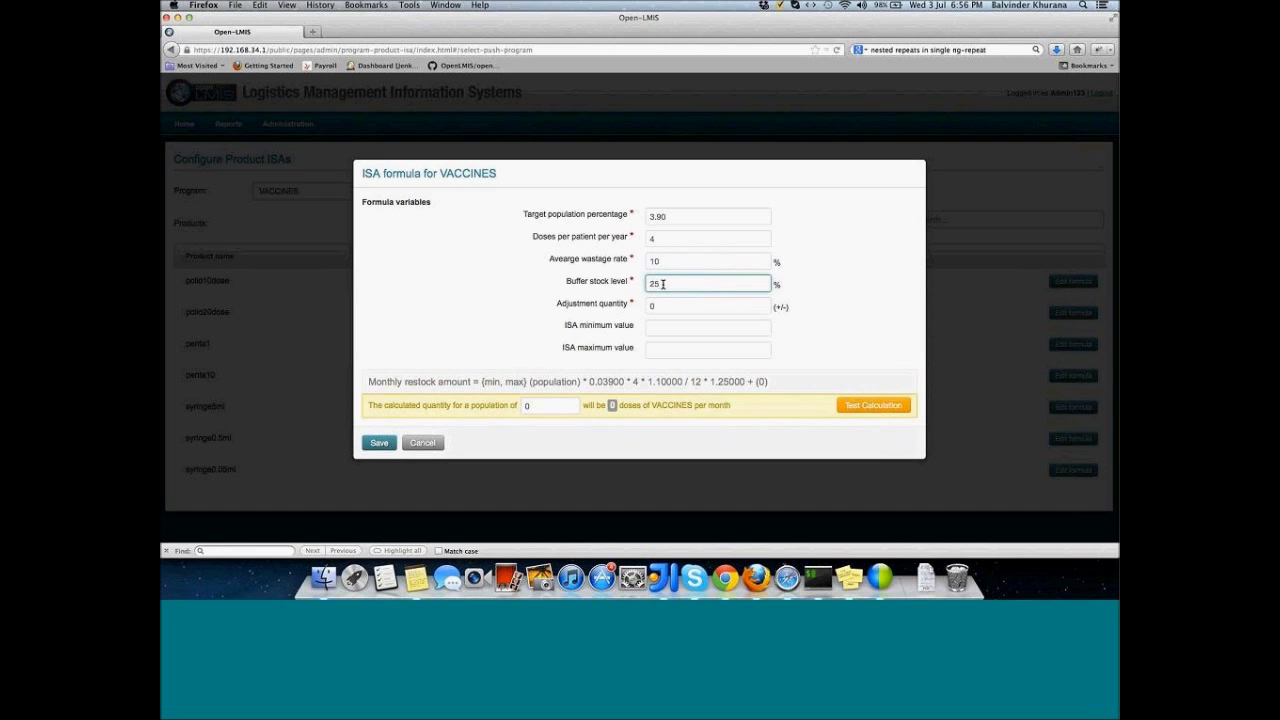
left_click(663, 307)
key("BackSpace")
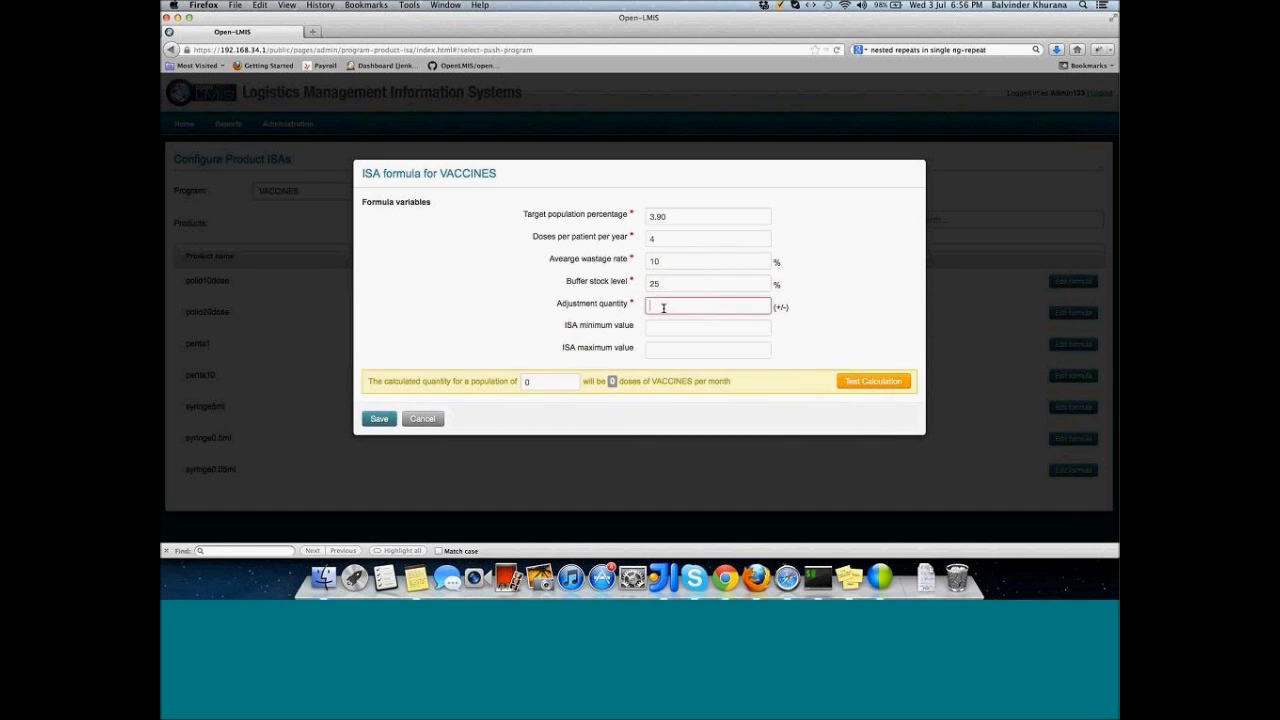
type("4")
left_click(828, 318)
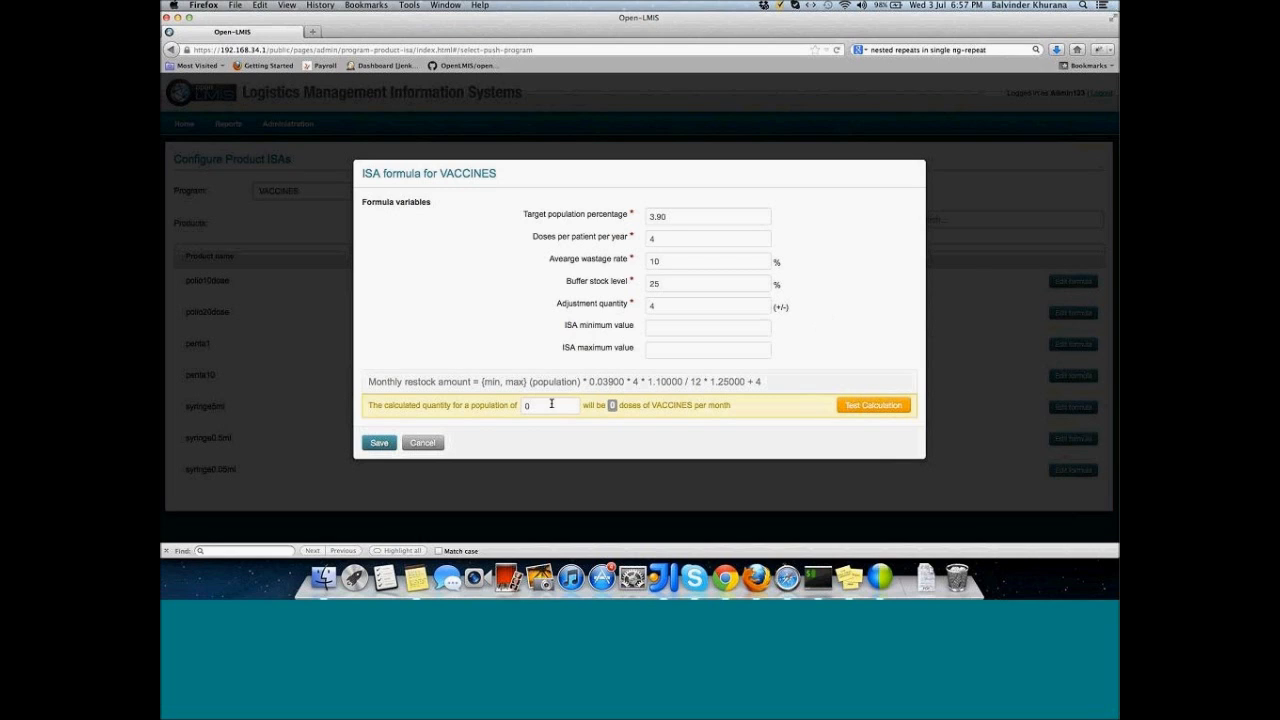
Step: Test-calculate the ISA formula for a population of 10000
left_click(551, 404)
key("BackSpace")
type("10000")
left_click(868, 408)
Step: Try an ISA minimum of 200 in the test calculation, then clear it
left_click(678, 332)
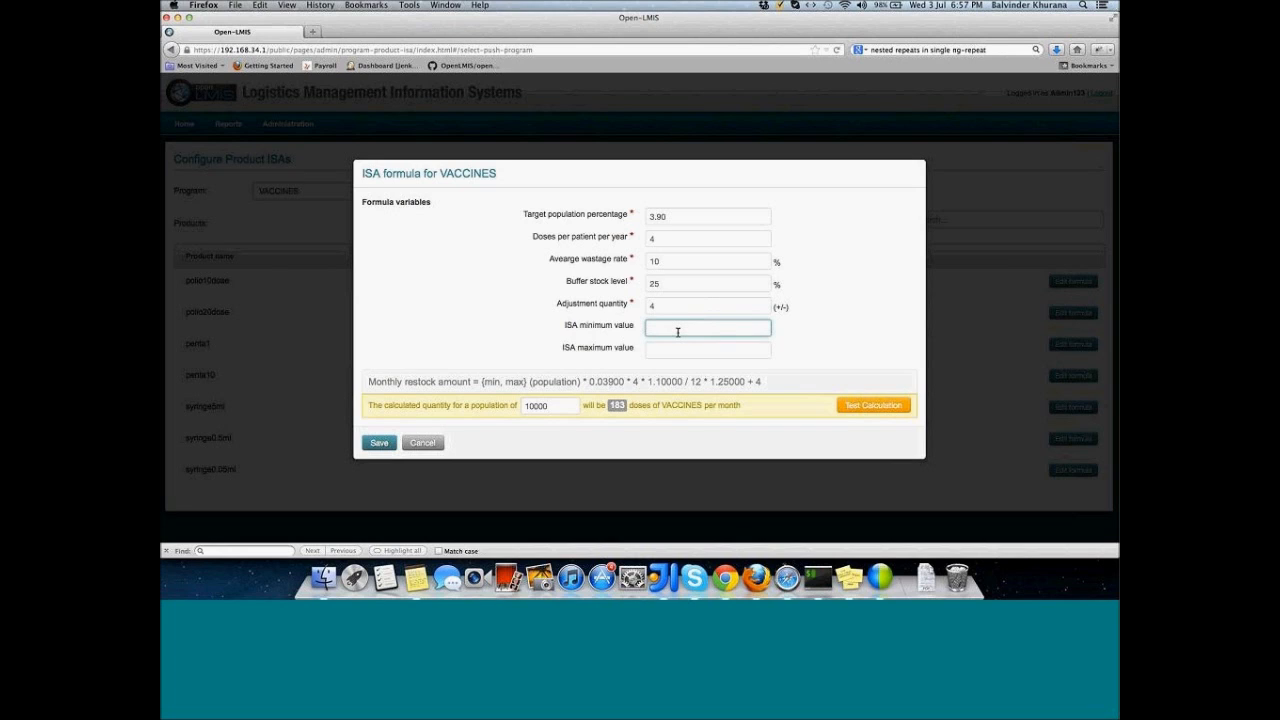
type("200")
left_click(859, 407)
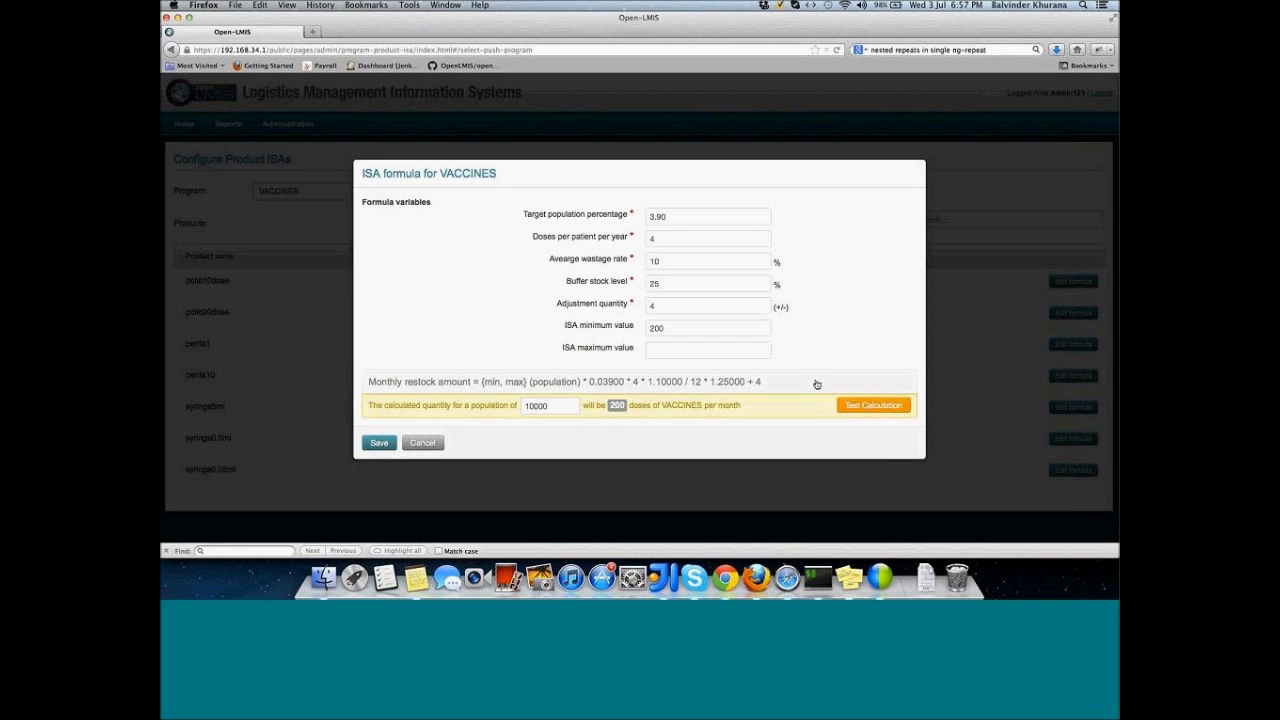
double_click(665, 327)
key("BackSpace")
Step: Try an ISA maximum of 150 in the test calculation, then clear it
left_click(660, 348)
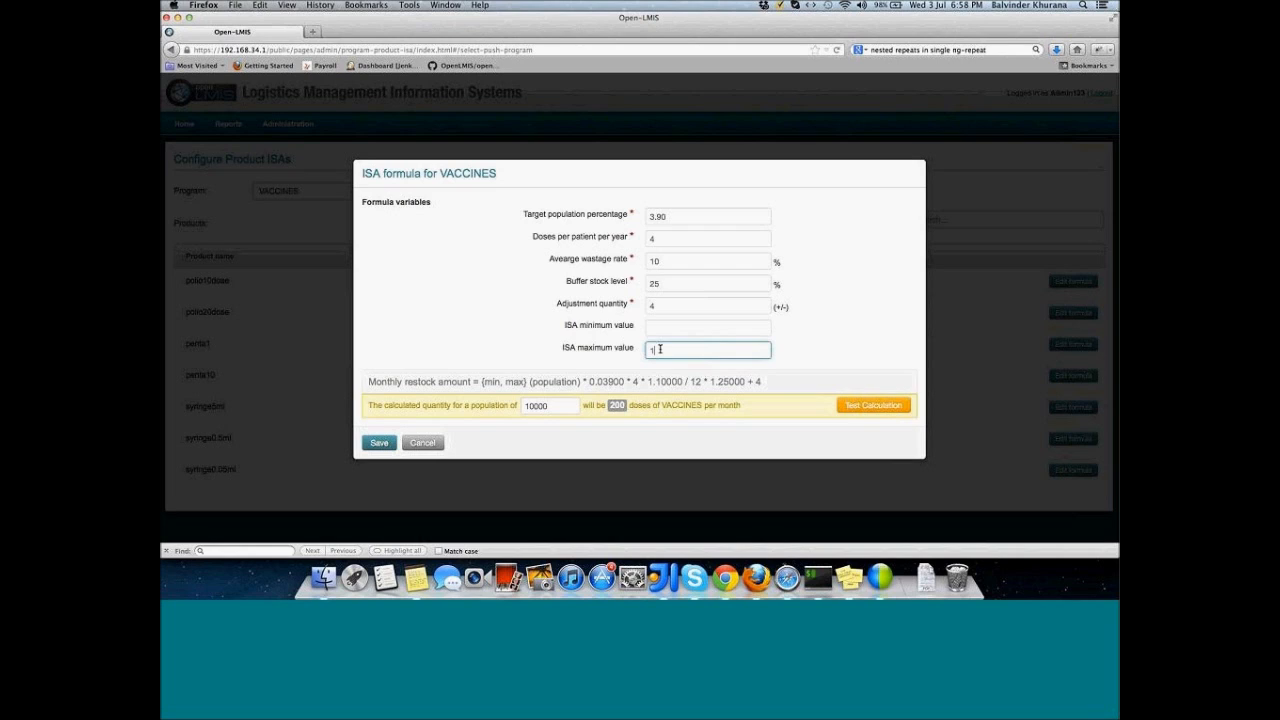
type("150")
left_click(888, 411)
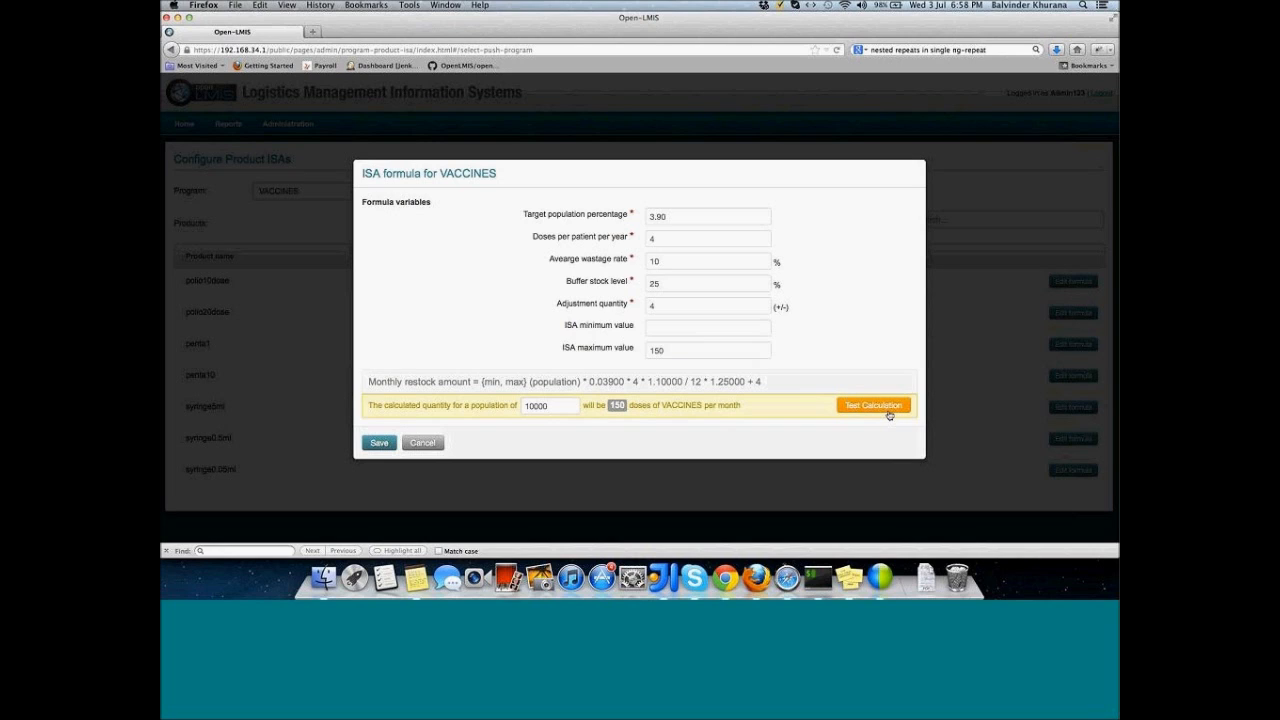
double_click(665, 350)
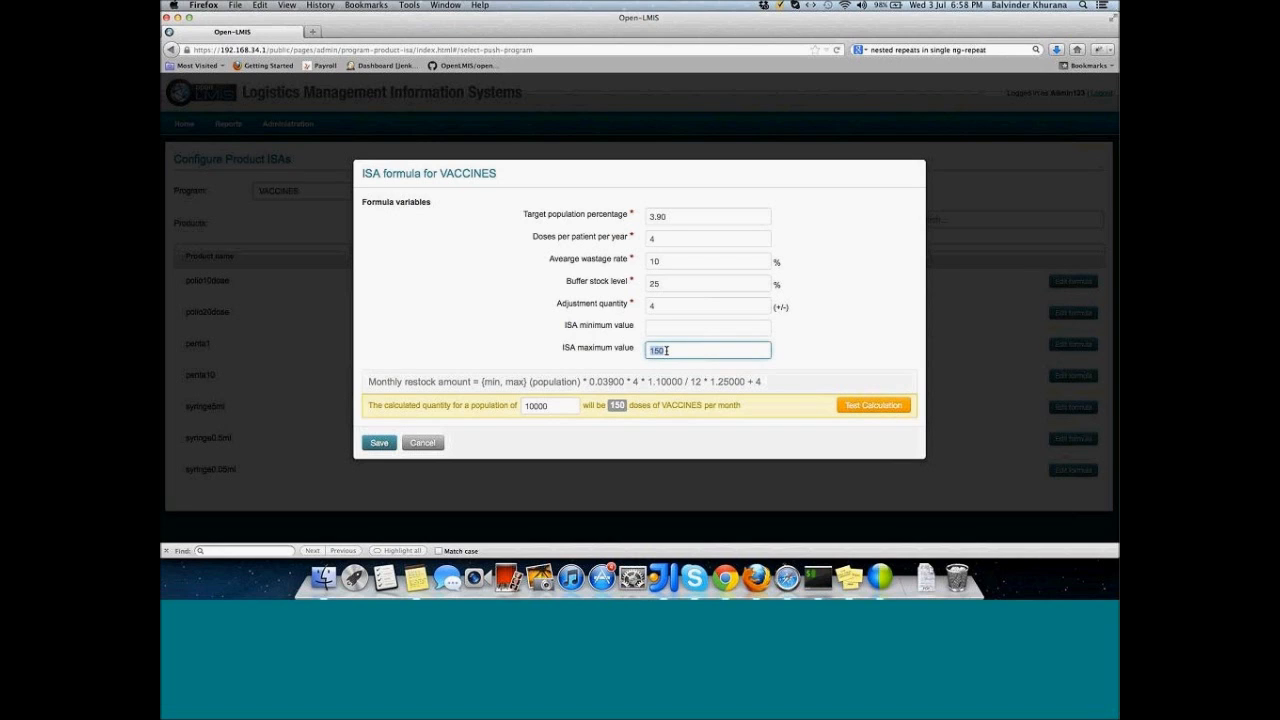
key("BackSpace")
left_click(383, 443)
left_click(383, 443)
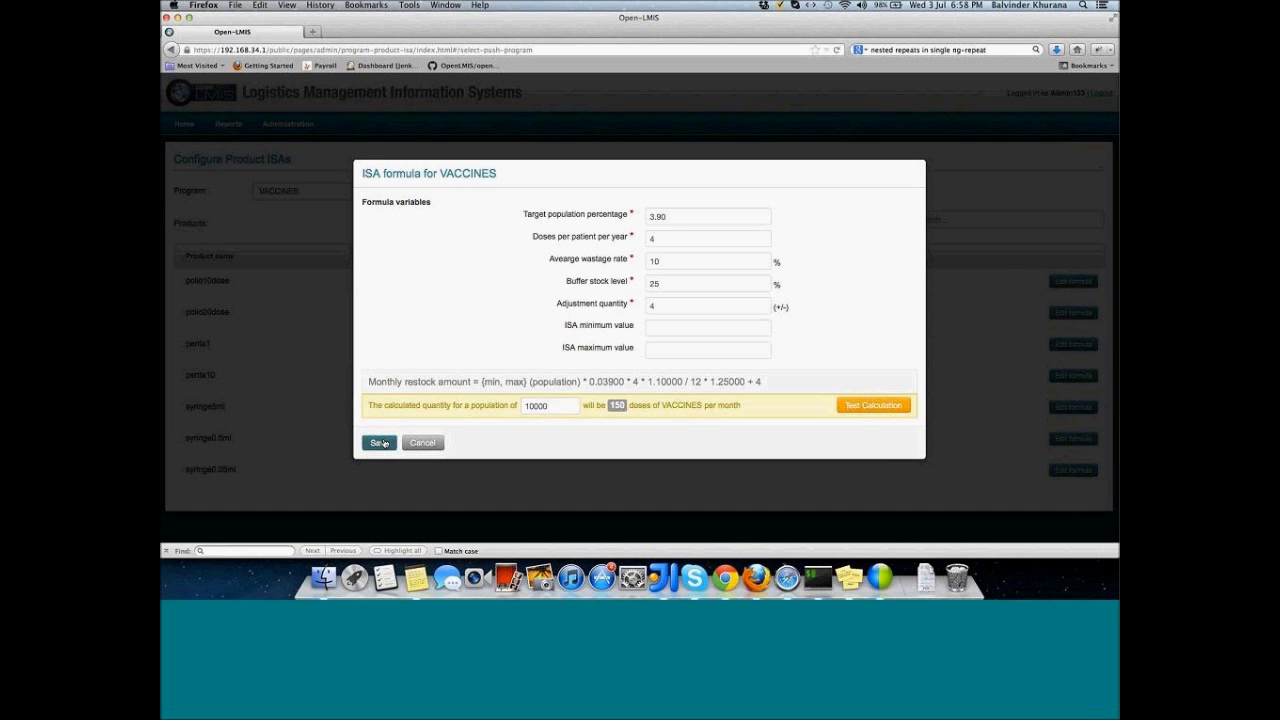
Step: Save the polio10dose ISA formula
left_click(379, 443)
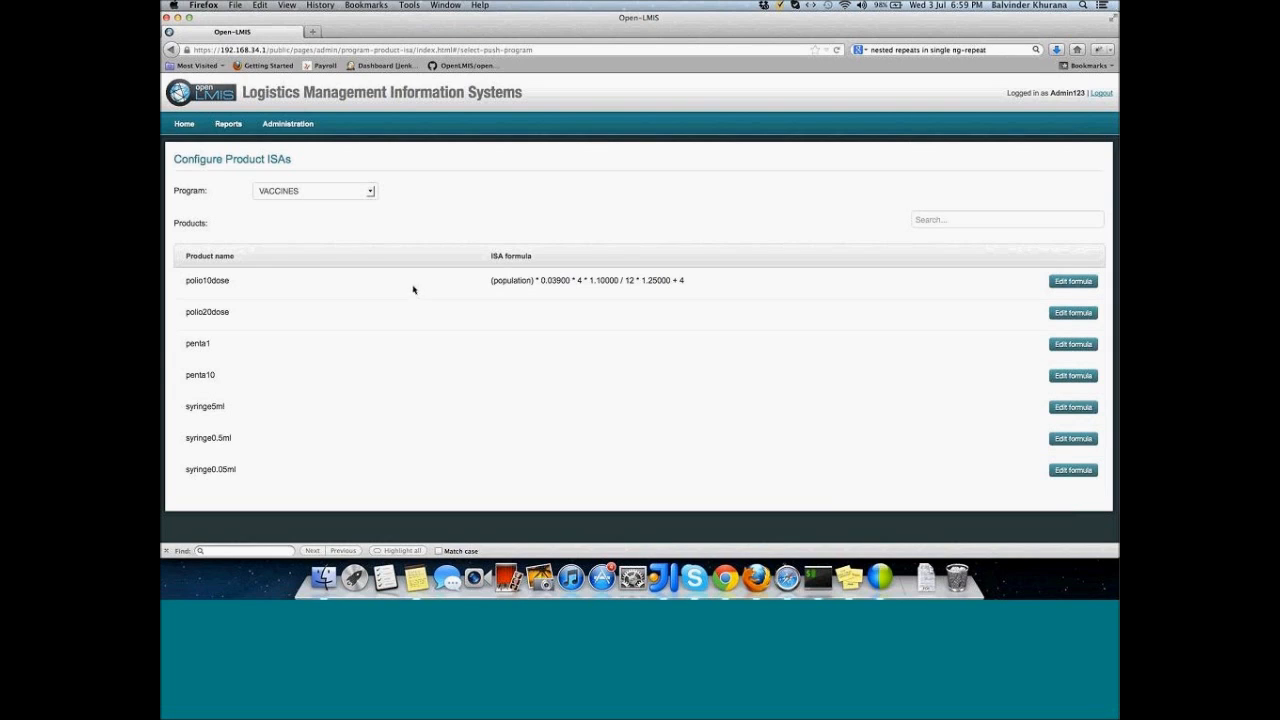
Step: Search facilities for 'f10' and open F10A - Facility10A for editing
mouse_move(311, 130)
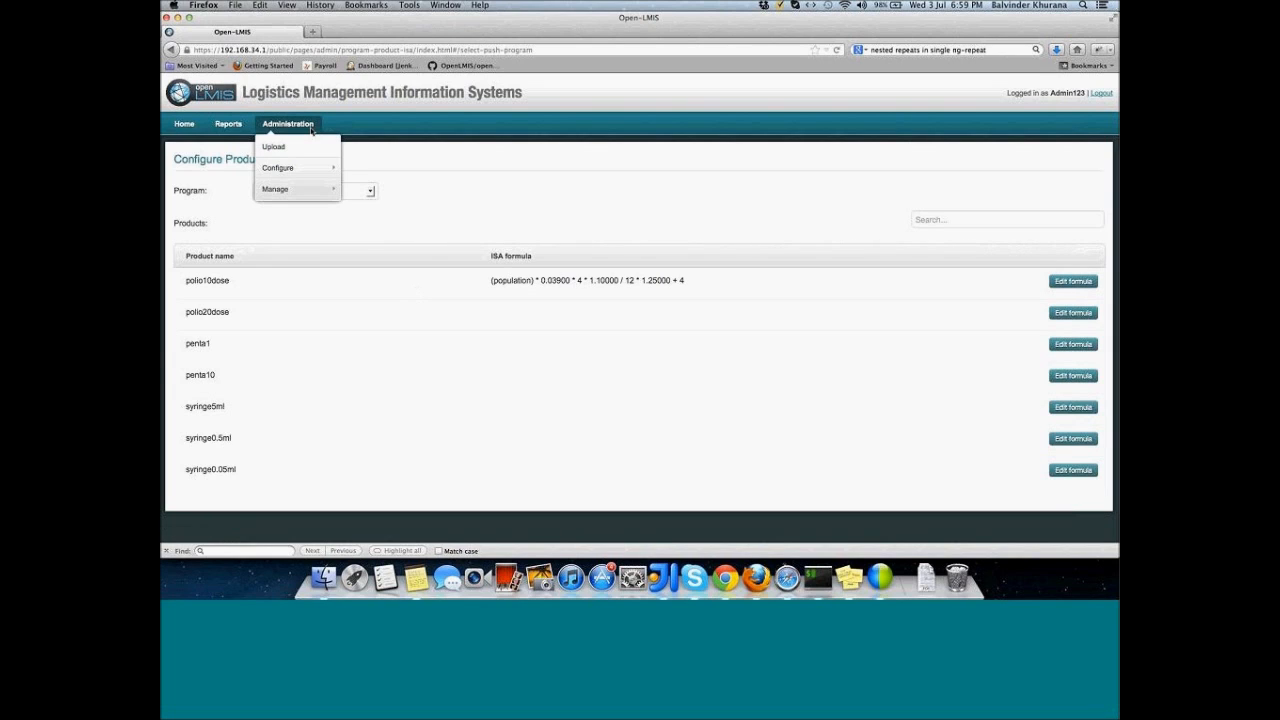
mouse_move(309, 190)
left_click(360, 194)
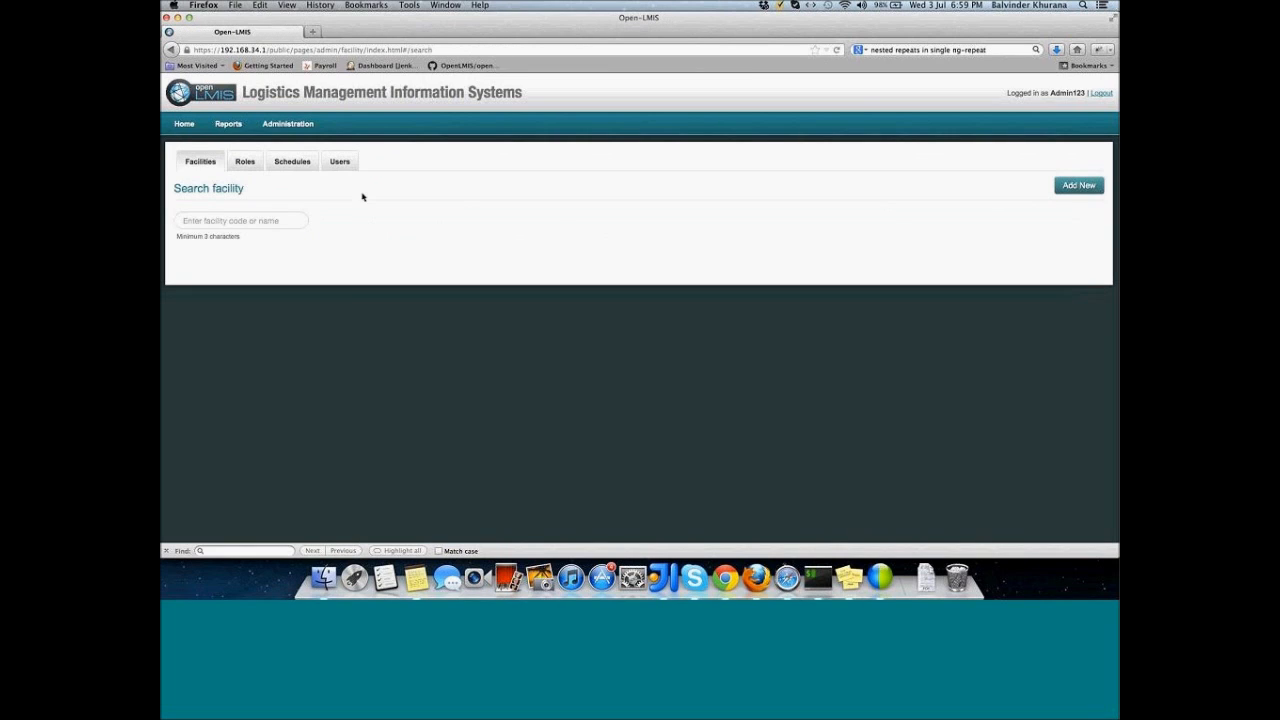
left_click(260, 217)
type("f10")
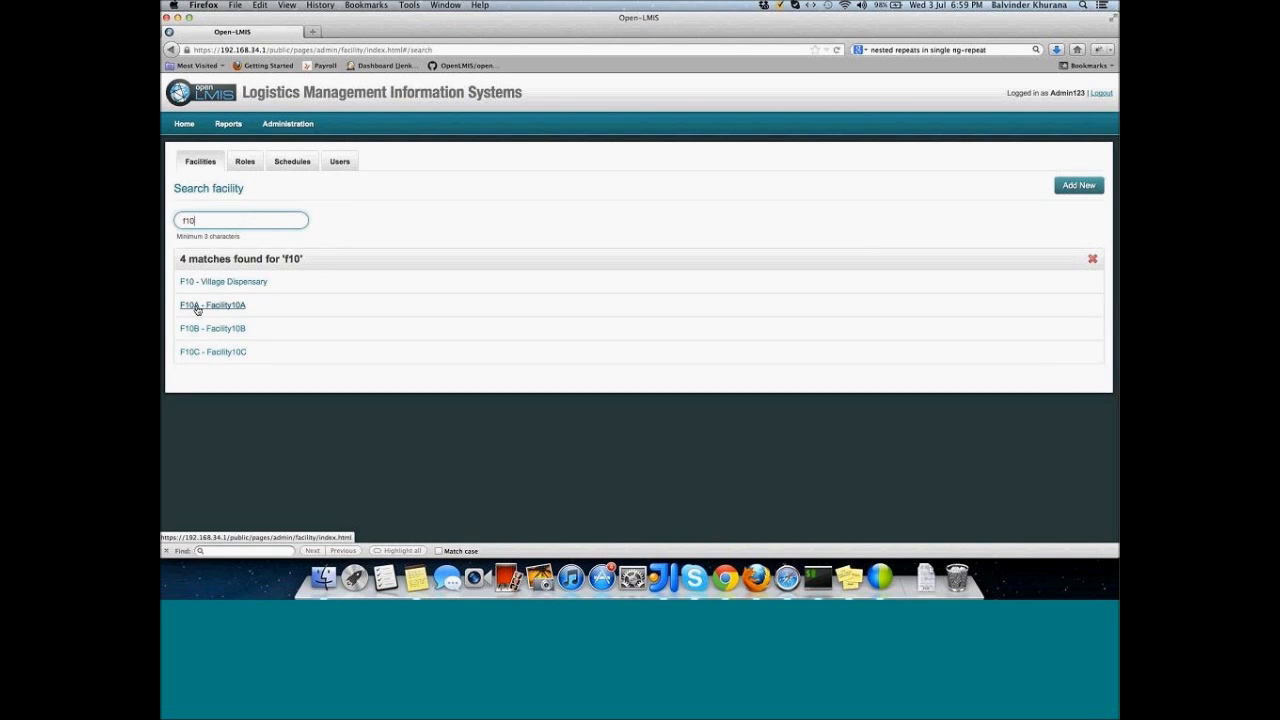
left_click(197, 309)
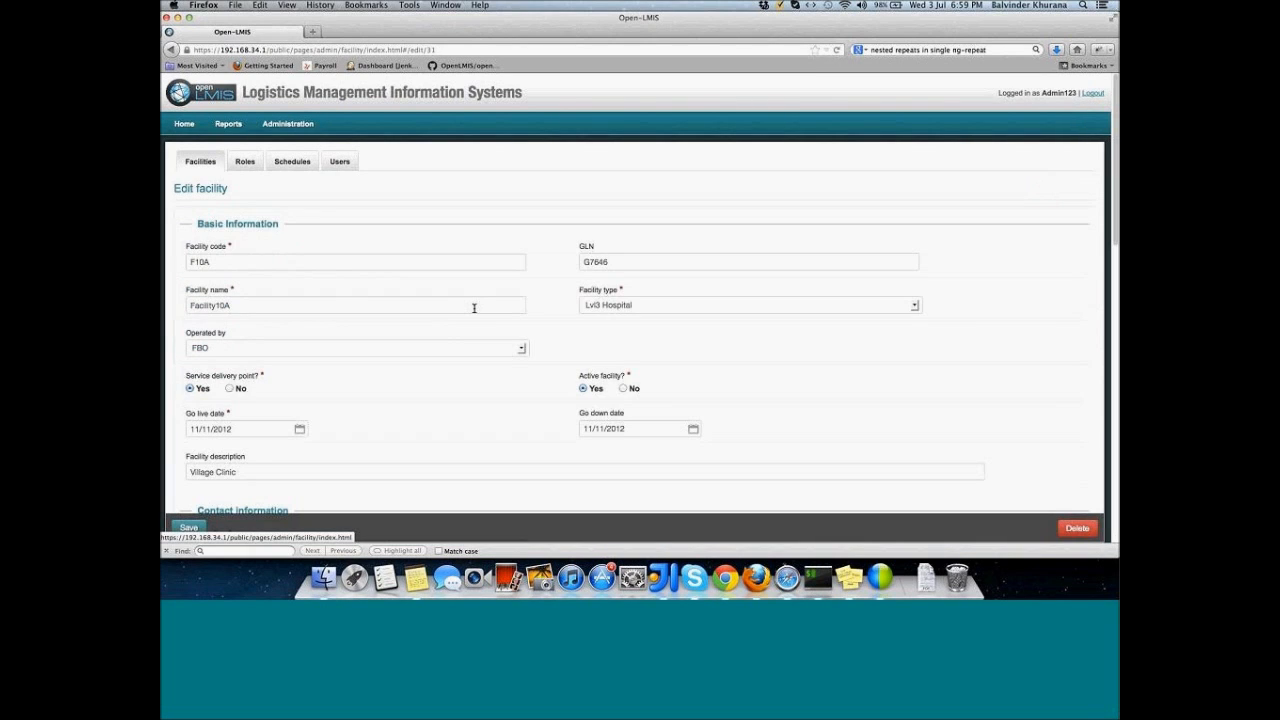
Step: Scroll to Programs Supported and open the Programs dropdown
scroll(474, 308, "down", 3)
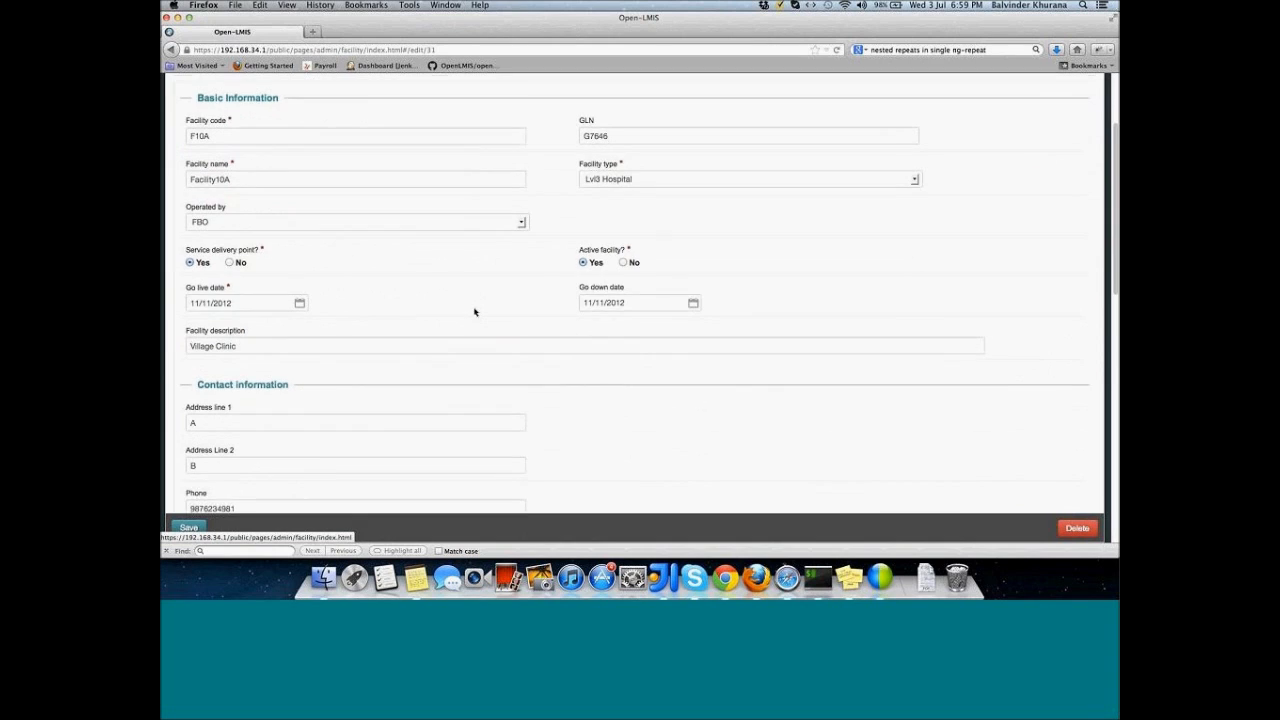
scroll(474, 312, "down", 3)
scroll(474, 308, "down", 2)
left_click(365, 362)
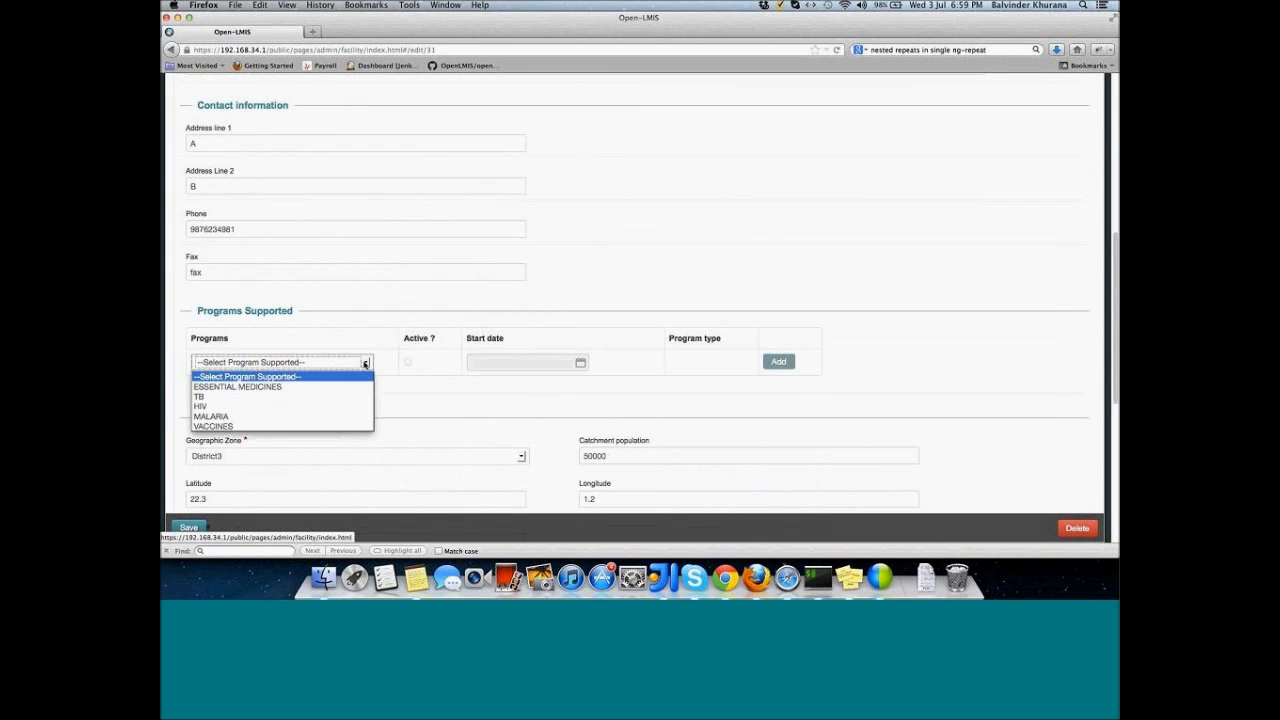
Step: Add VACCINES and then TB to Facility10A's supported programs
left_click(324, 426)
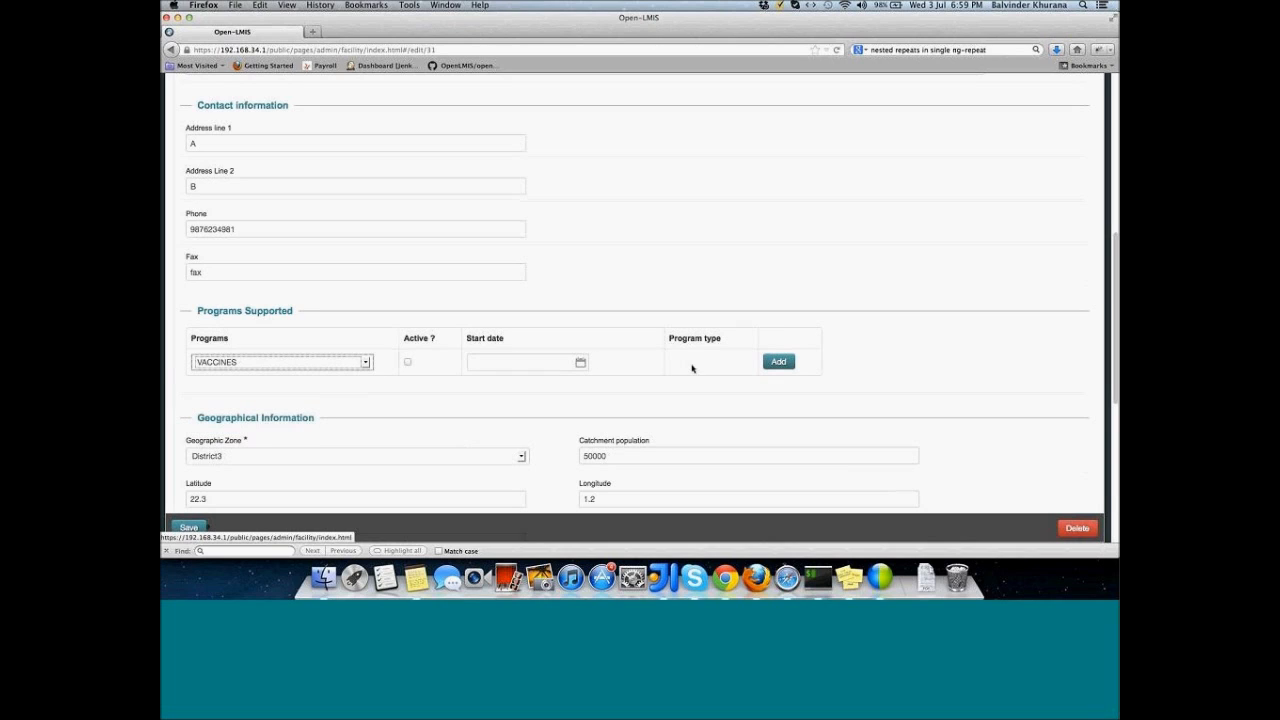
left_click(779, 362)
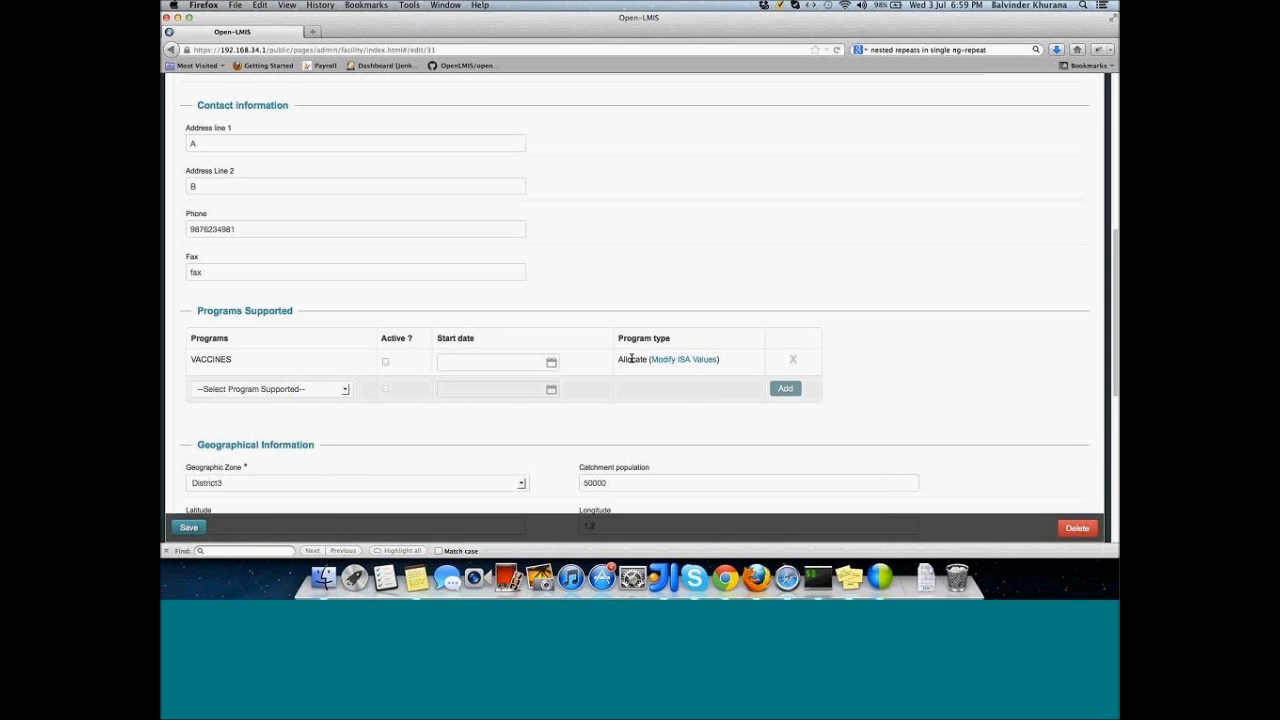
left_click(344, 390)
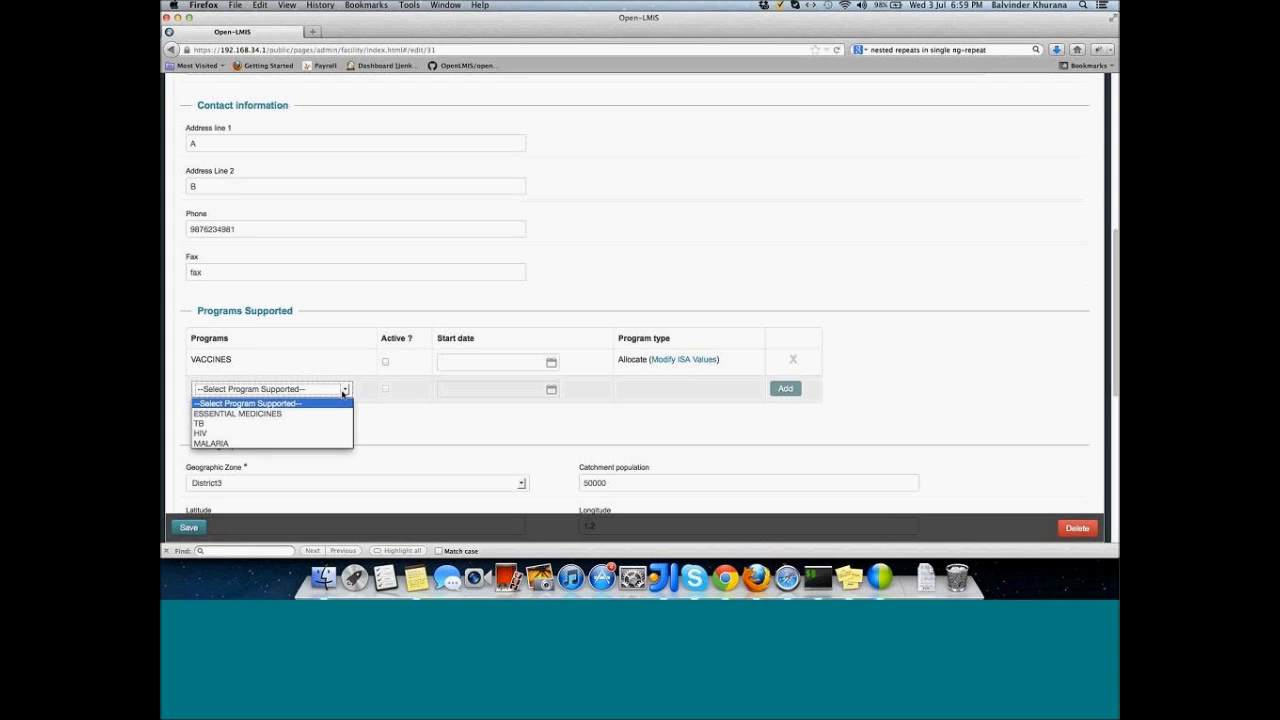
left_click(312, 423)
left_click(781, 388)
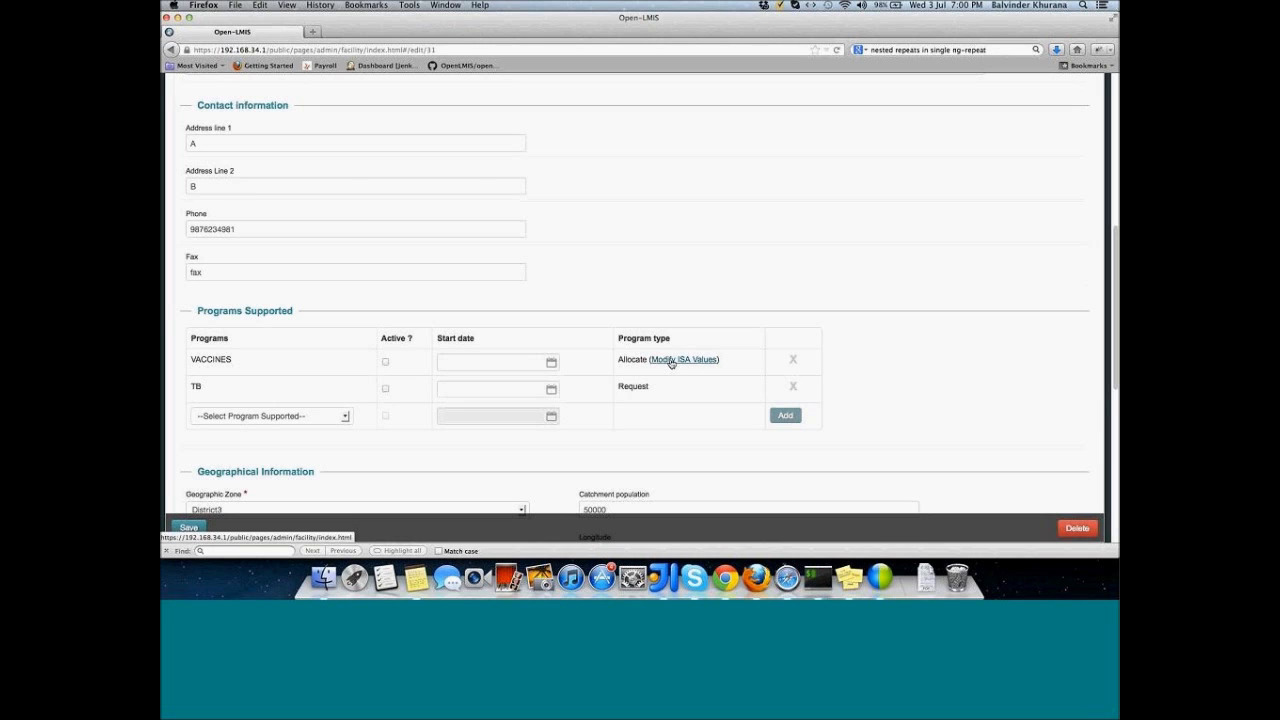
Step: Override Facility10A's VACCINES ISA to 1000 for polio10dose and 2000 for polio20dose
left_click(672, 362)
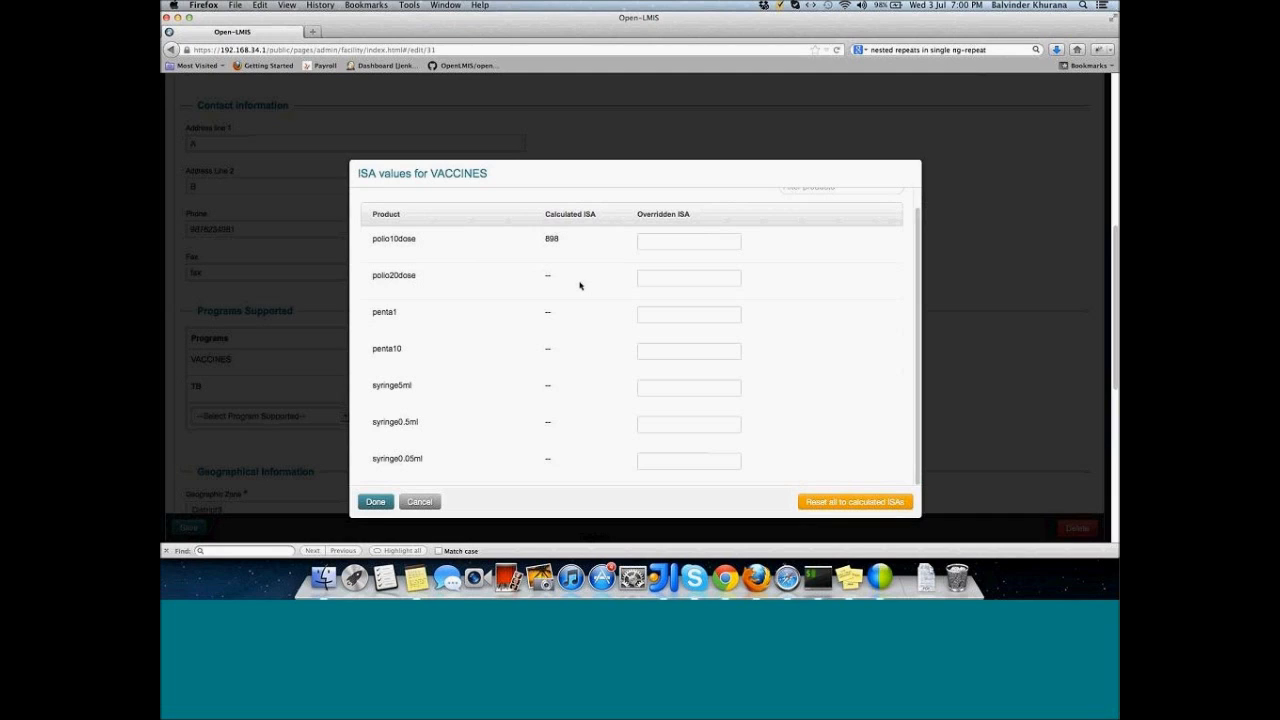
scroll(580, 284, "up", 1)
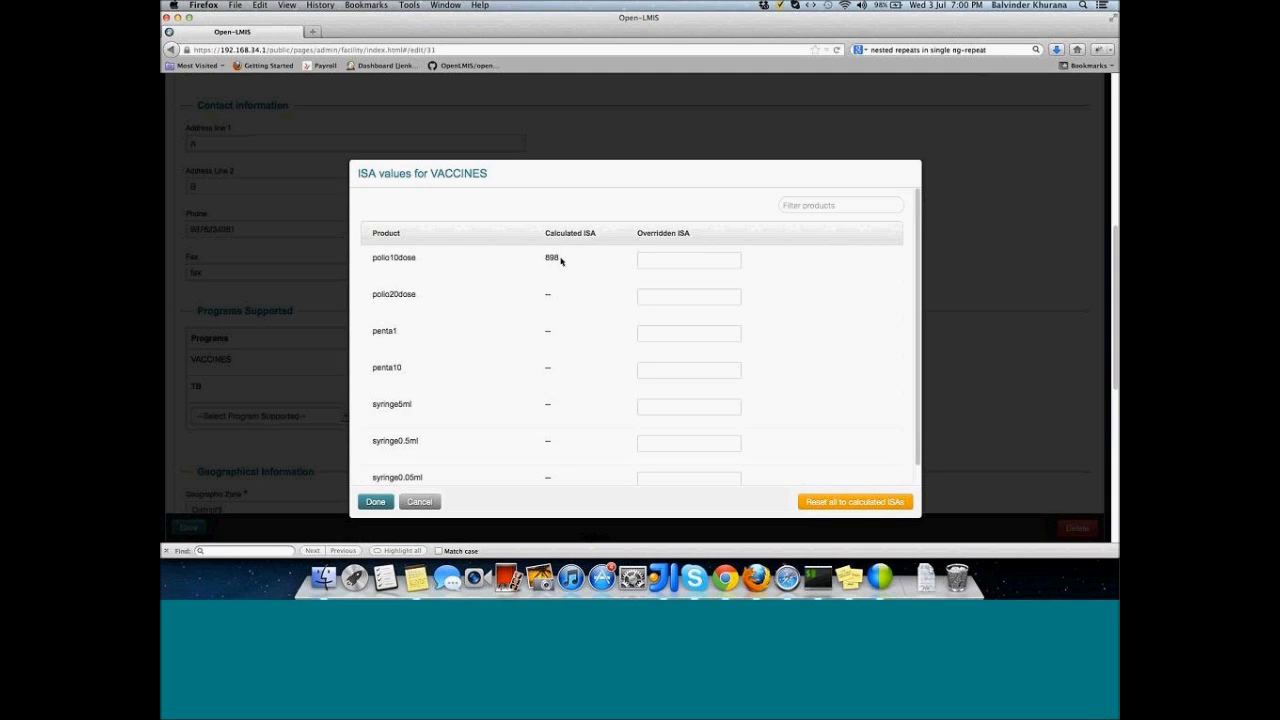
double_click(549, 258)
left_click(685, 267)
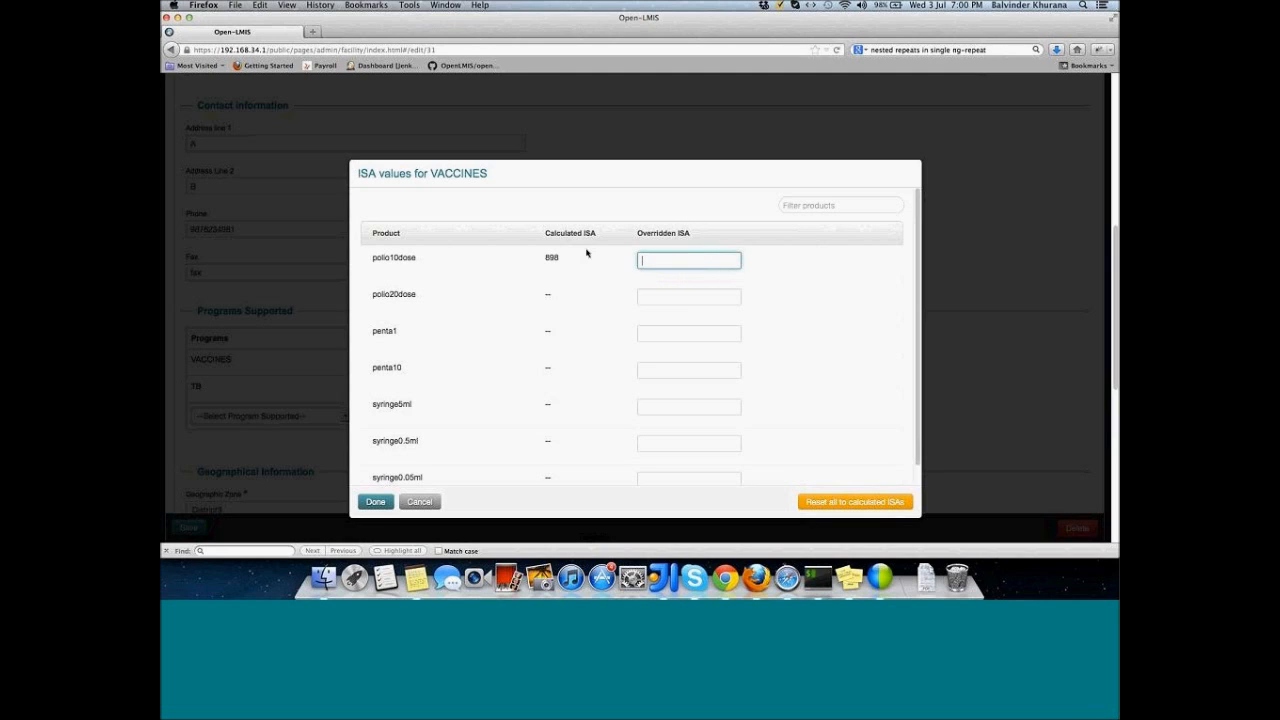
type("1000")
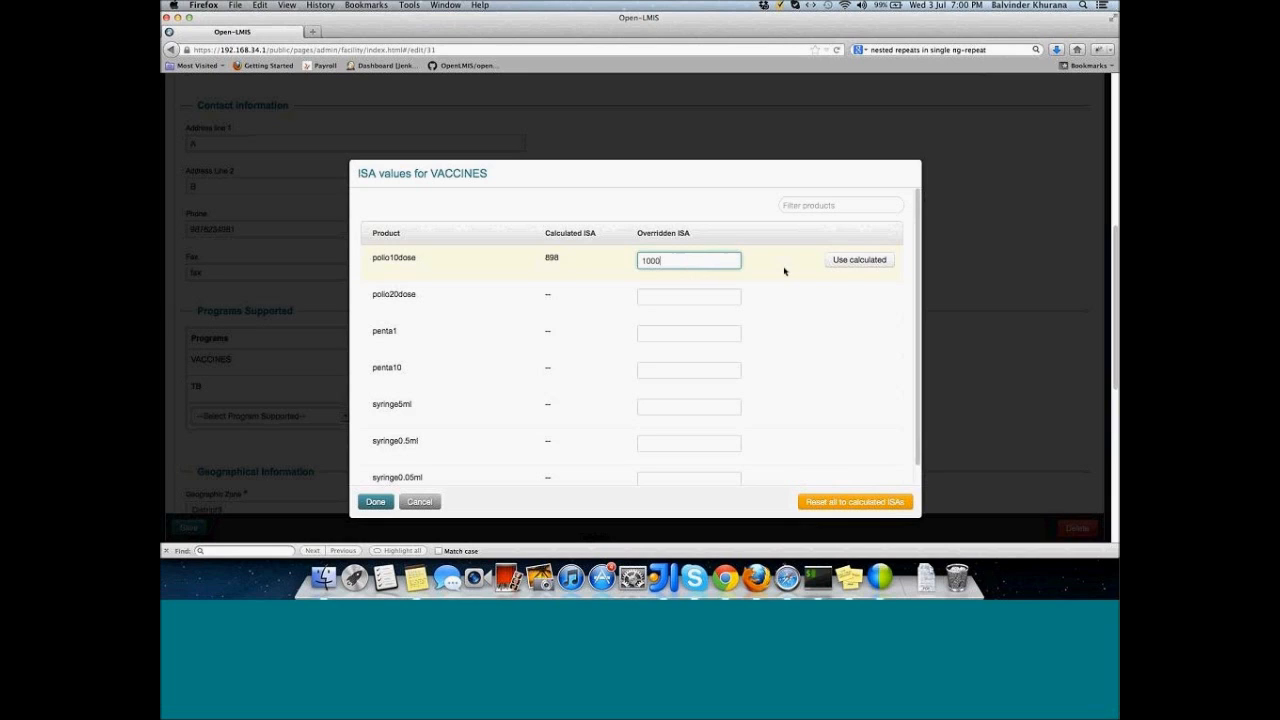
left_click(843, 267)
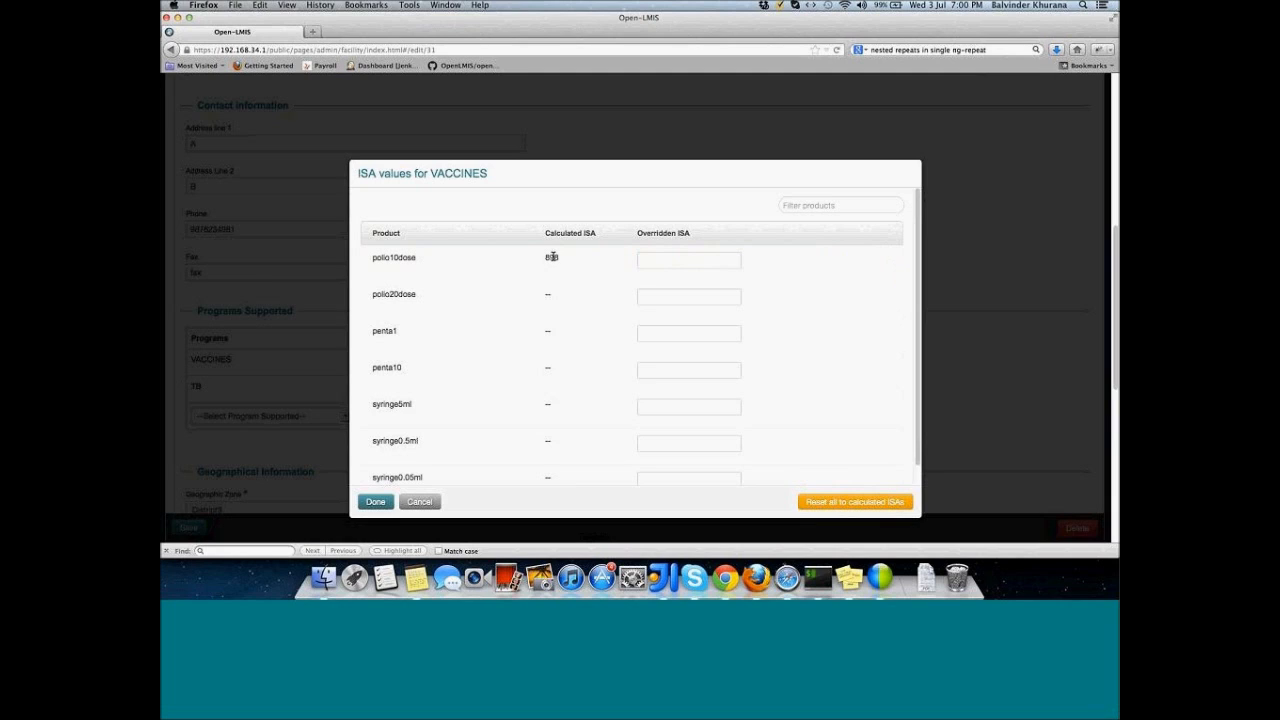
left_click(706, 262)
type("1000")
left_click(705, 299)
type("2000")
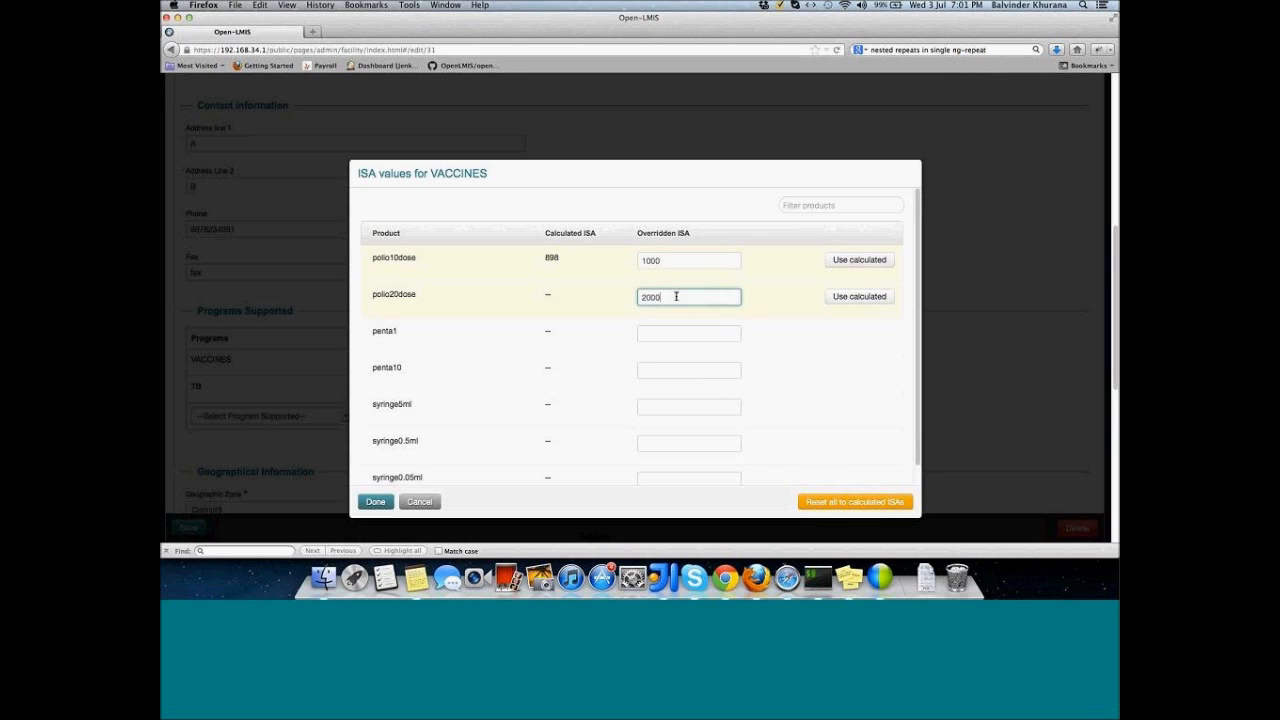
scroll(679, 354, "down", 1)
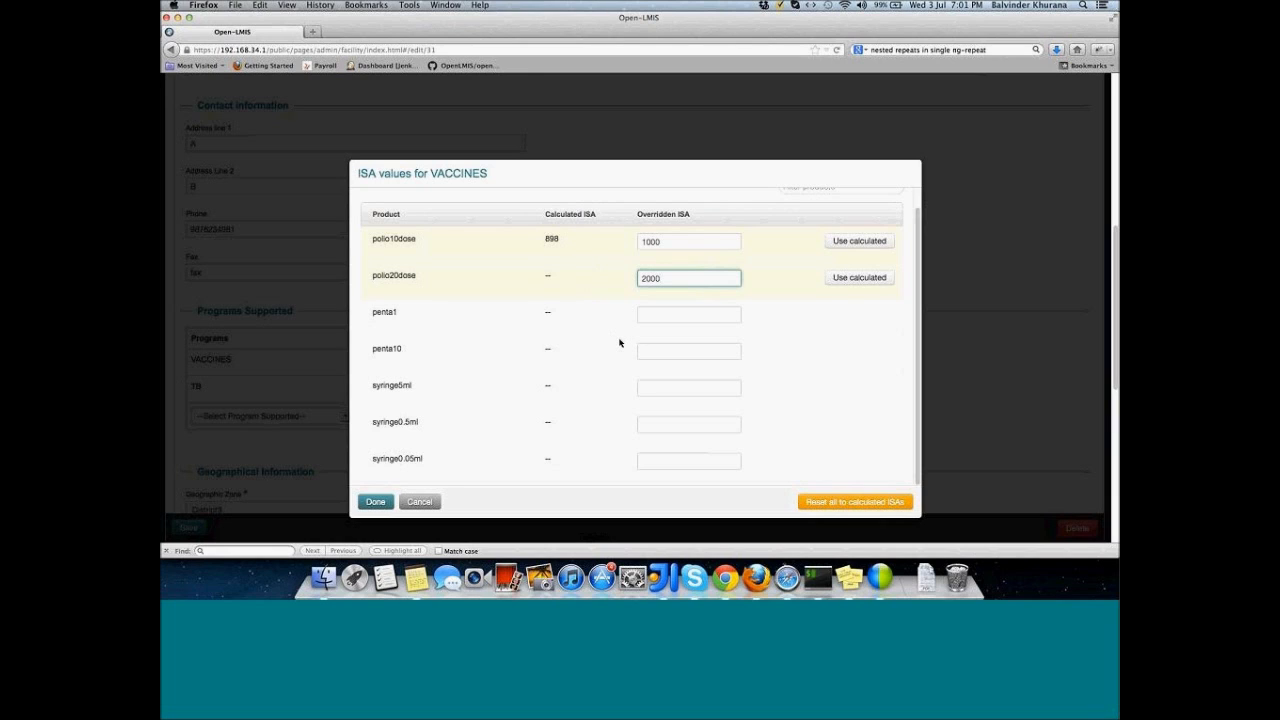
Step: Close the ISA values dialog keeping the overrides and scroll through the facility form
left_click(374, 503)
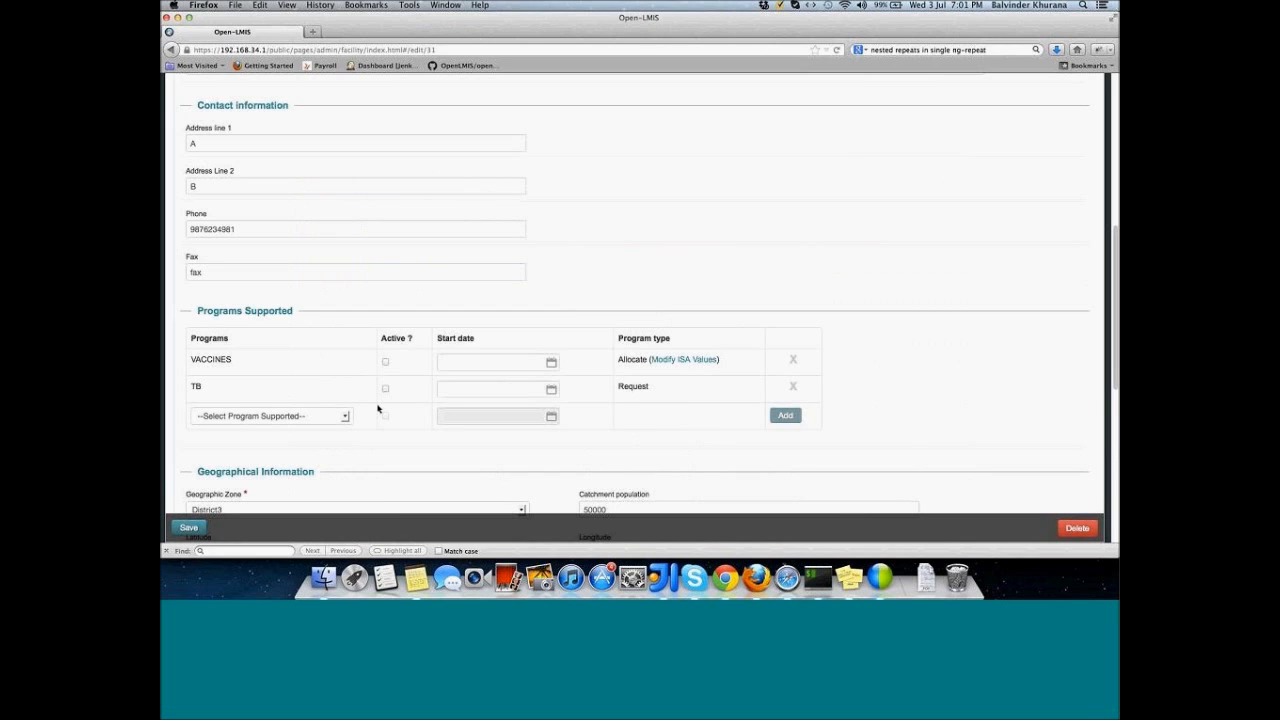
scroll(377, 407, "down", 5)
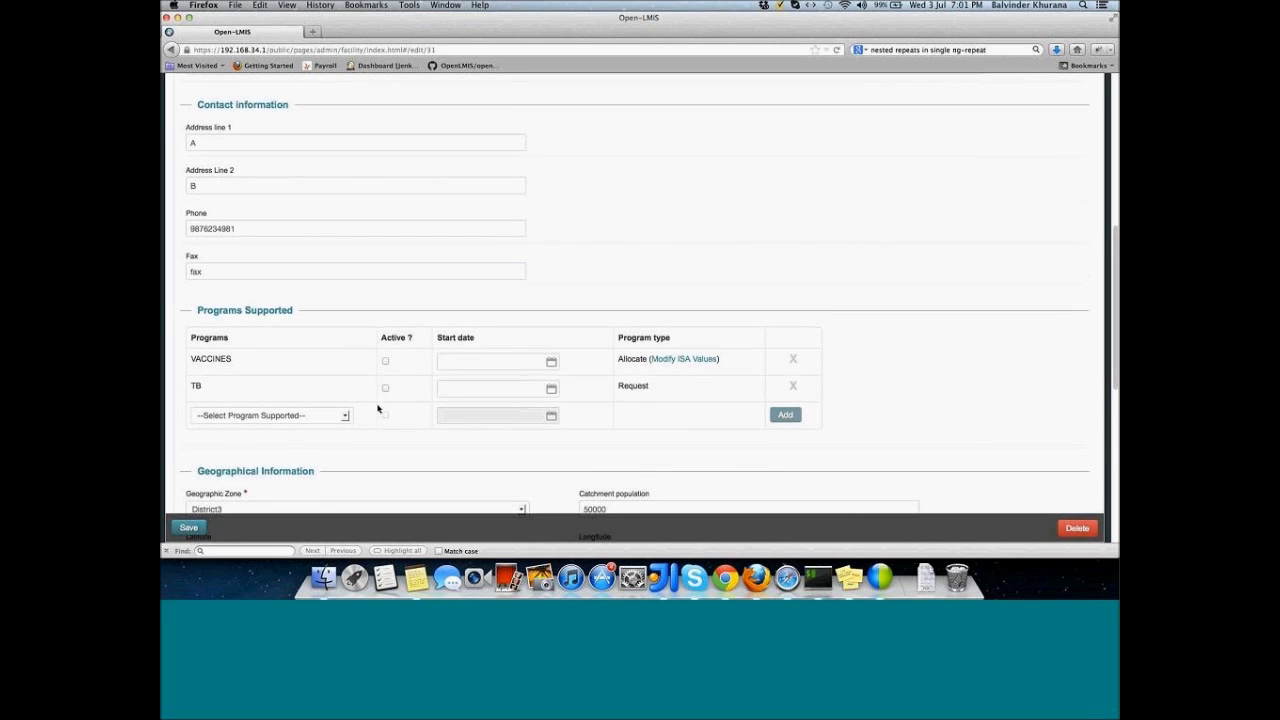
scroll(377, 404, "down", 2)
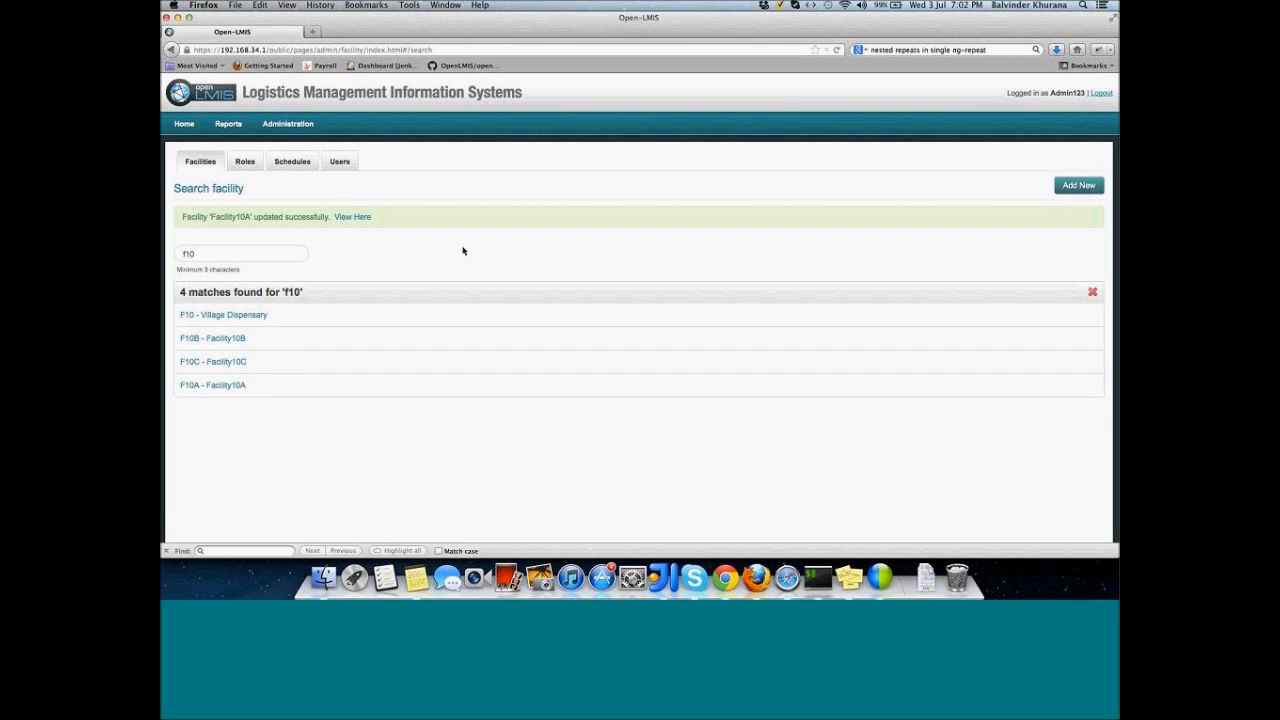
Step: Open the Roles list and highlight the Admin - Manage Regimen Template right
left_click(288, 123)
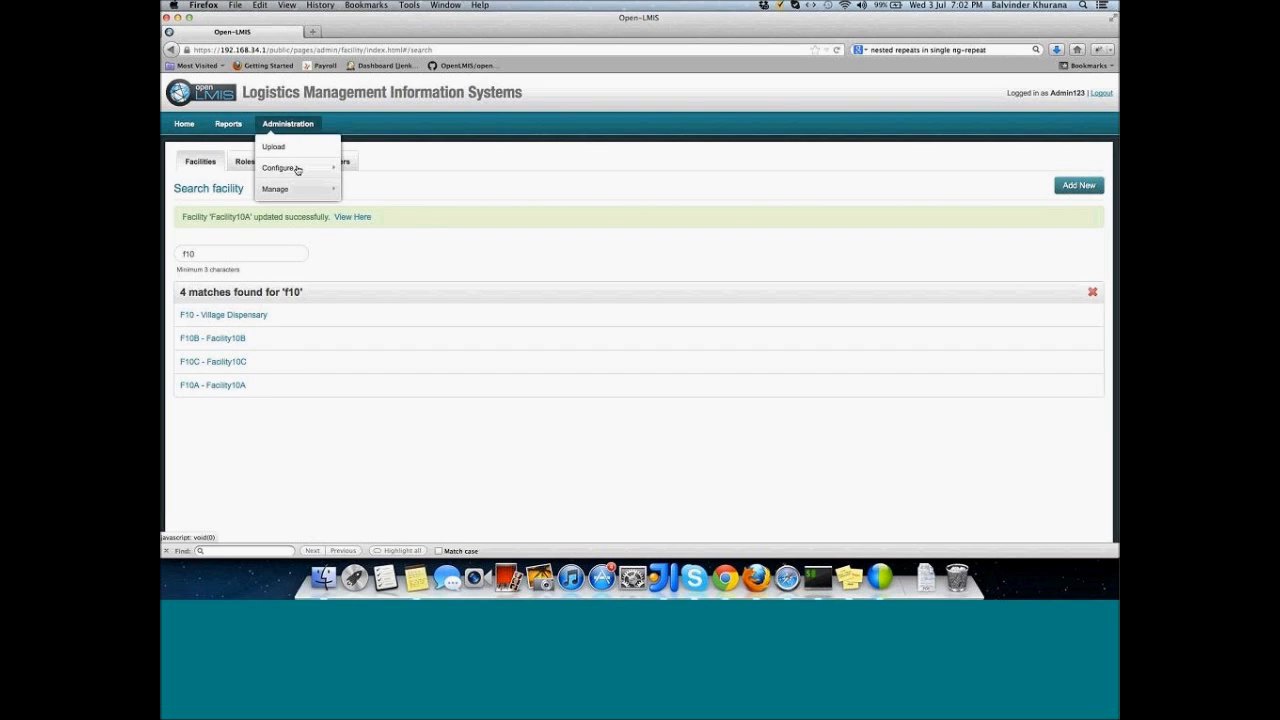
mouse_move(300, 191)
left_click(362, 213)
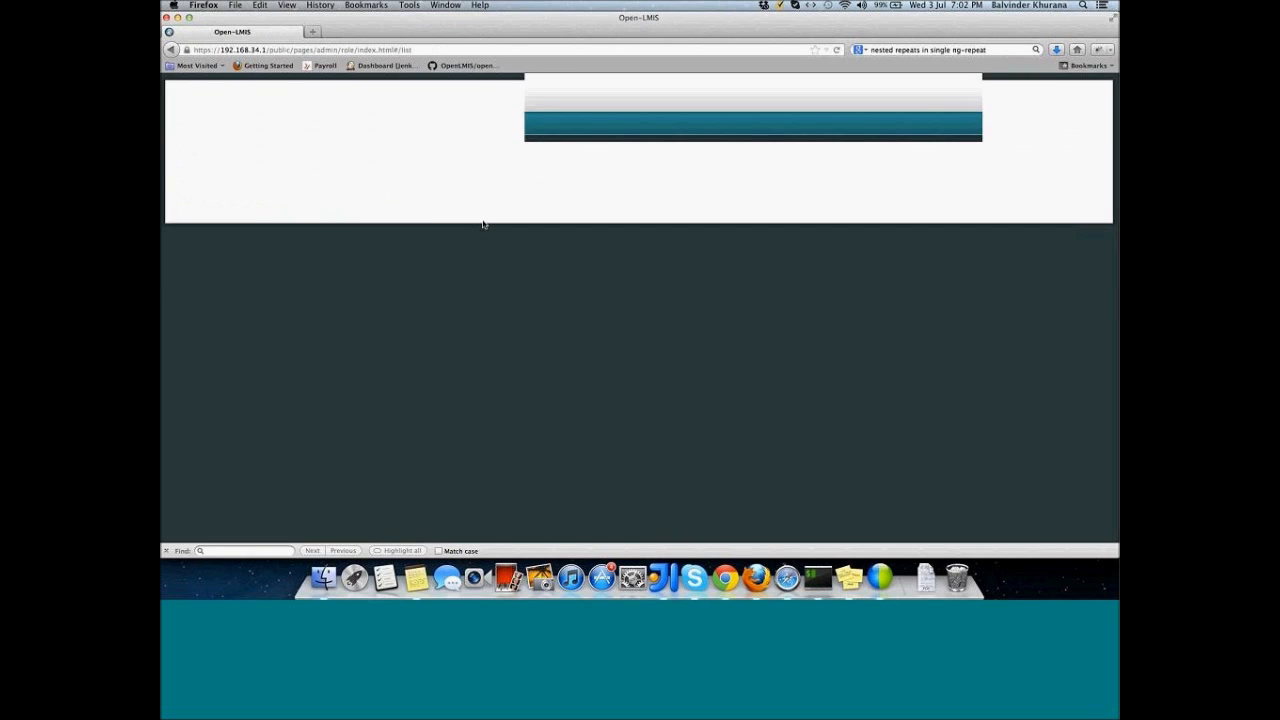
scroll(491, 357, "down", 2)
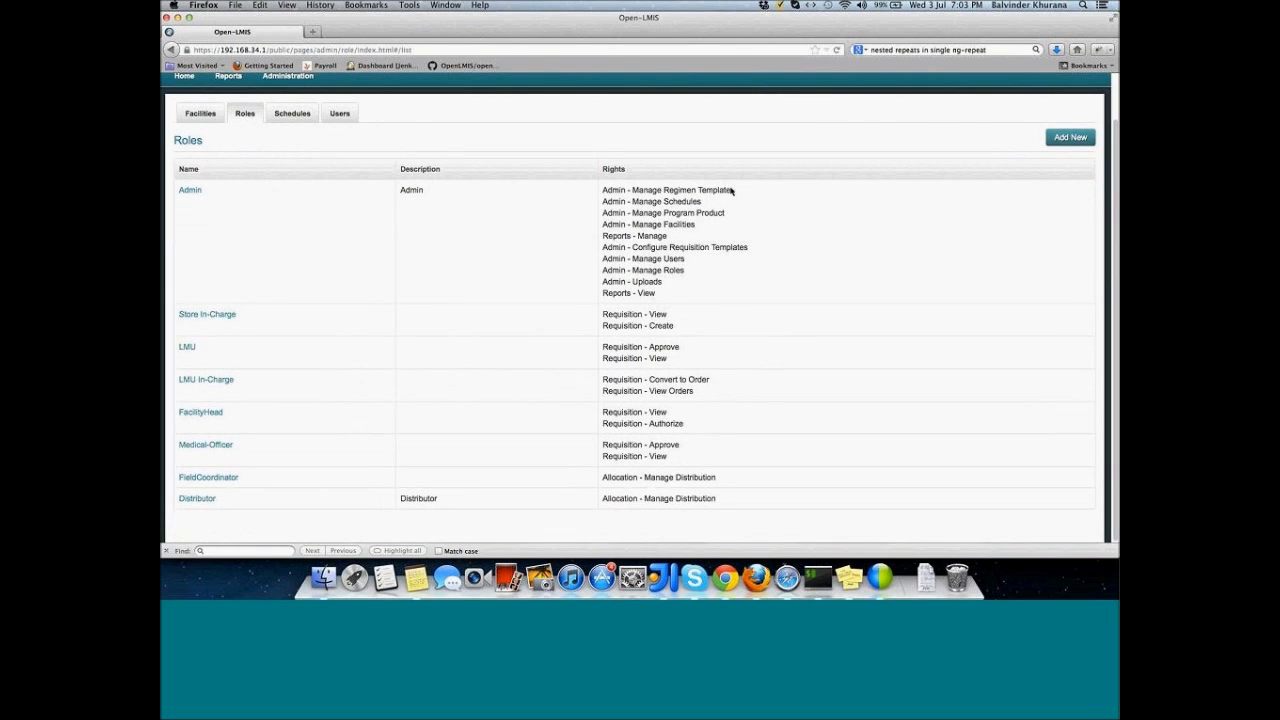
left_click_drag(731, 190, 603, 190)
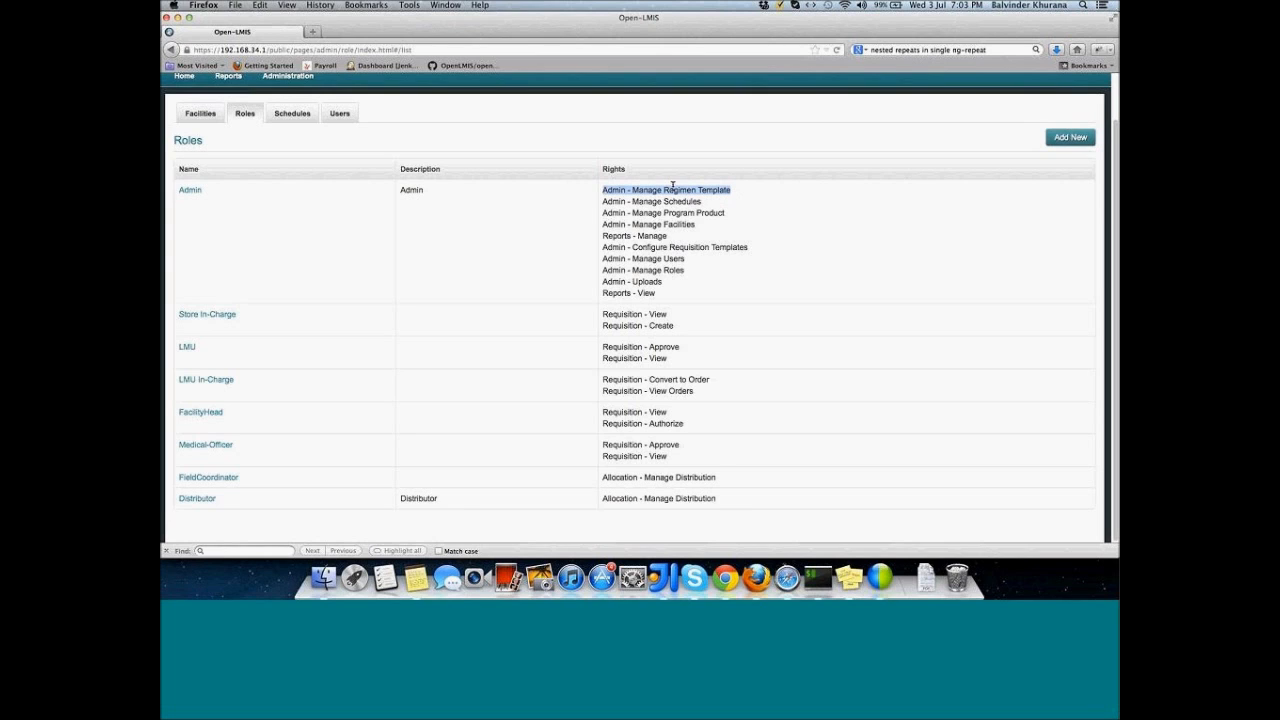
Step: Show the Administration Configure submenu with R & R Template, Regimen Template and Program Product ISA
mouse_move(315, 83)
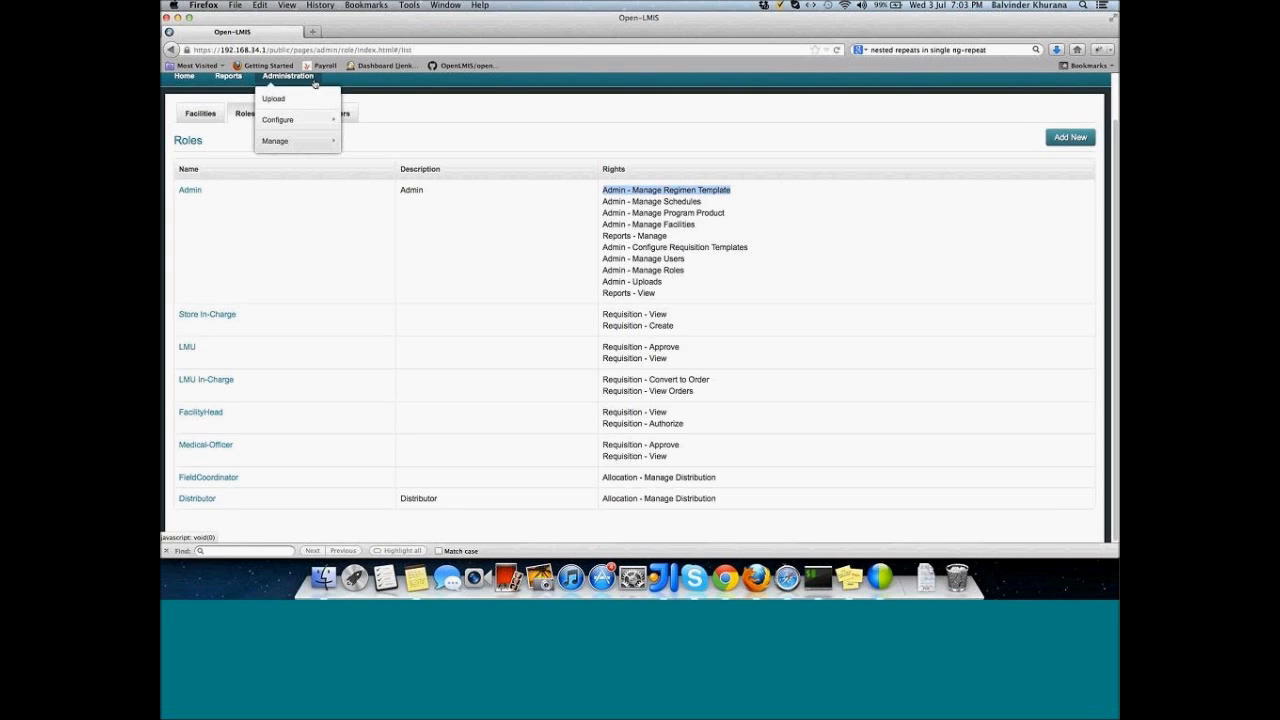
scroll(315, 83, "up", 1)
mouse_move(294, 171)
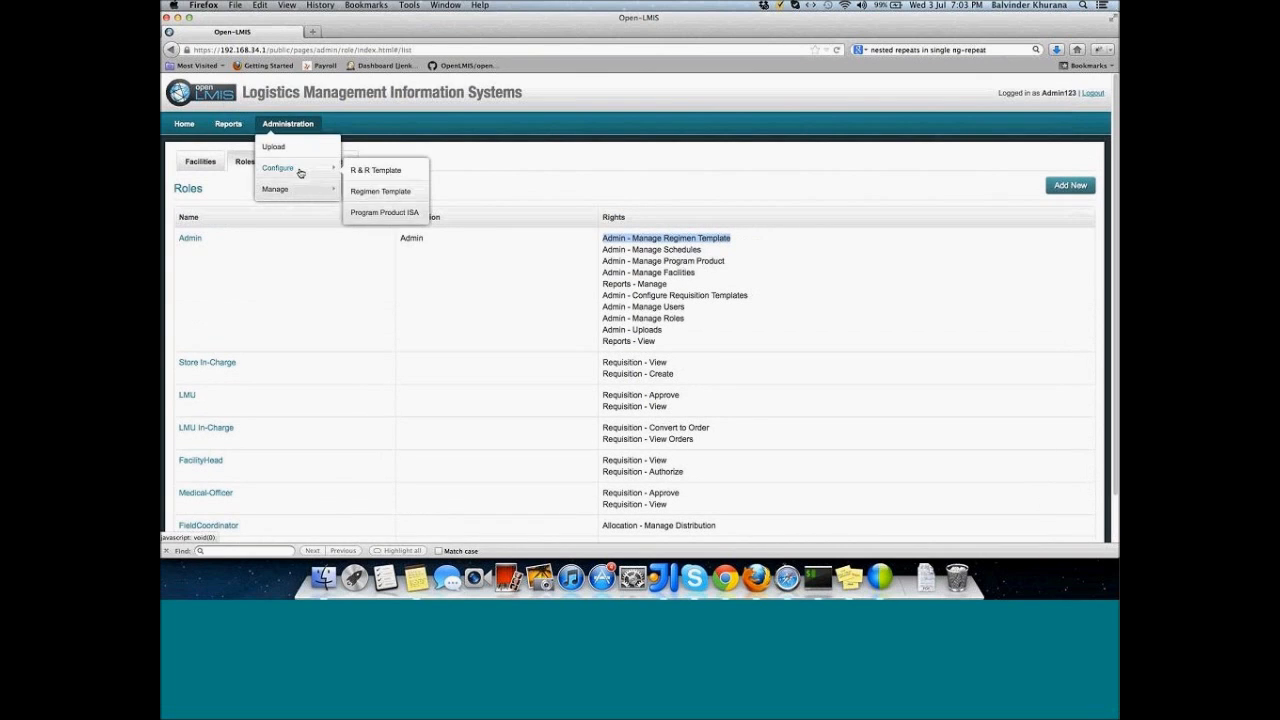
Step: Open the regimen template configuration for the ESSENTIAL MEDICINES program
left_click(383, 192)
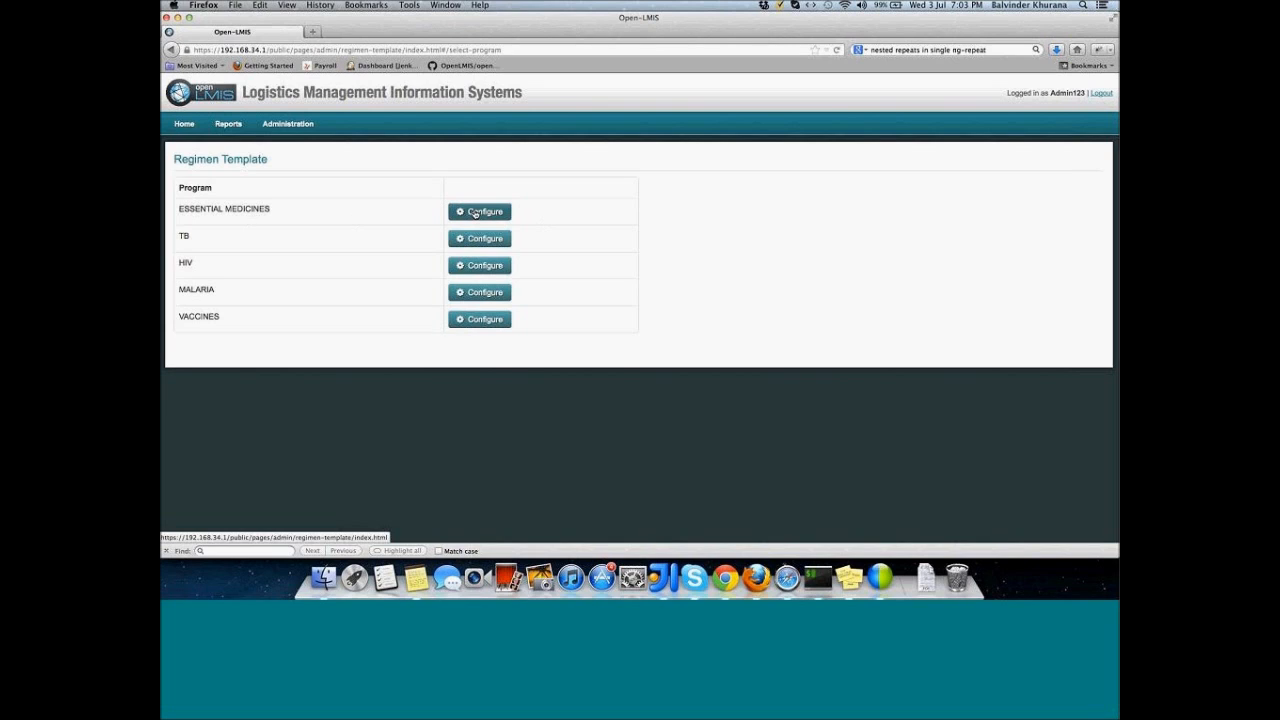
left_click(476, 212)
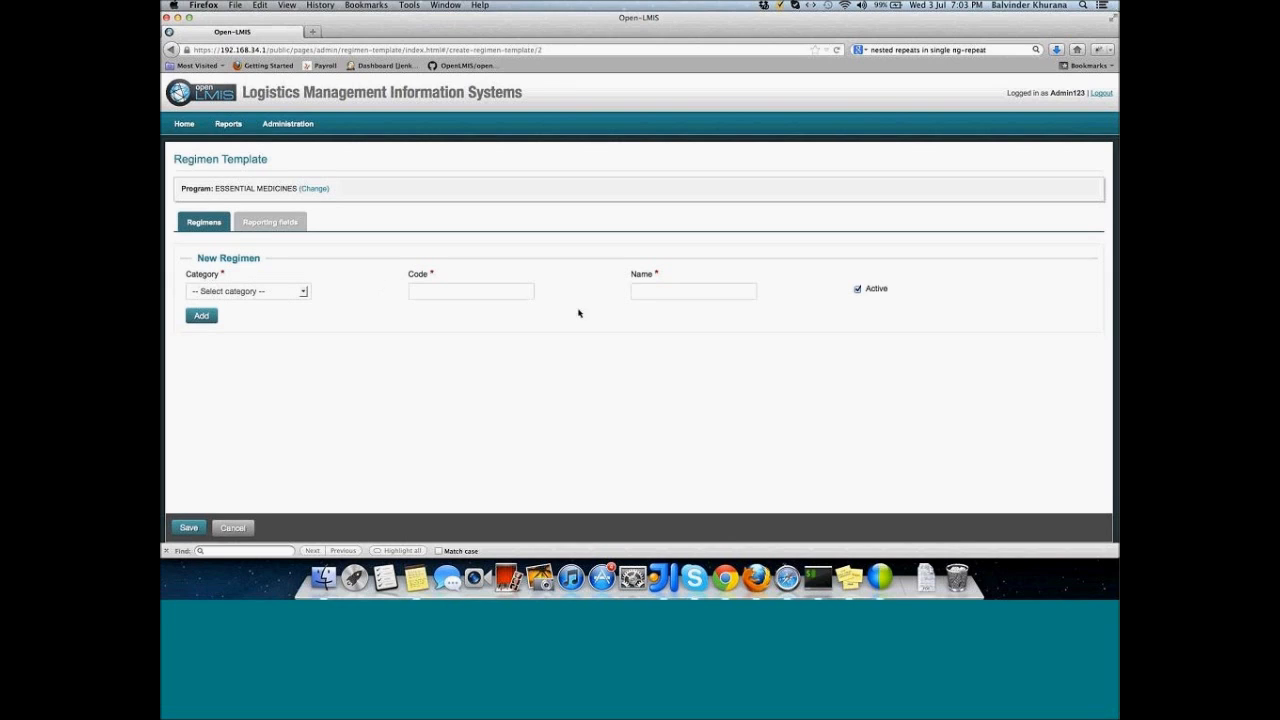
Step: Add regimen 3TC Adults, code 3TC, under the Adults category
left_click(305, 292)
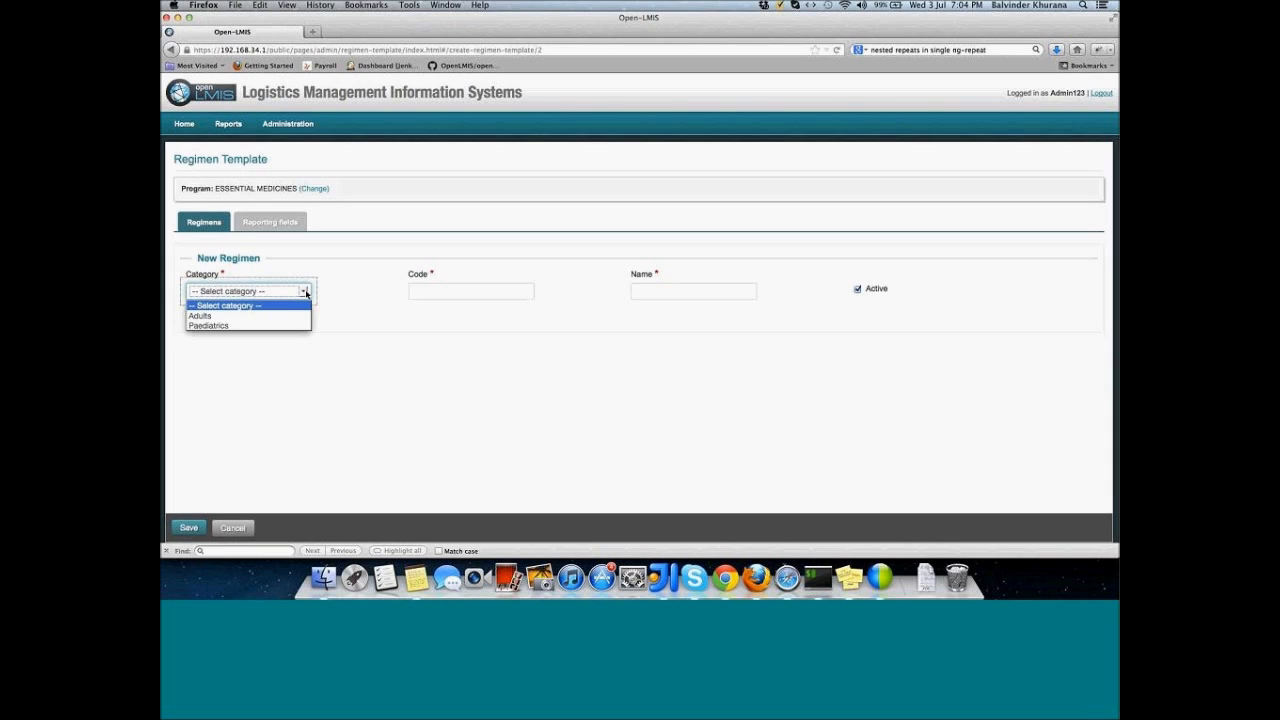
left_click(301, 316)
left_click(439, 289)
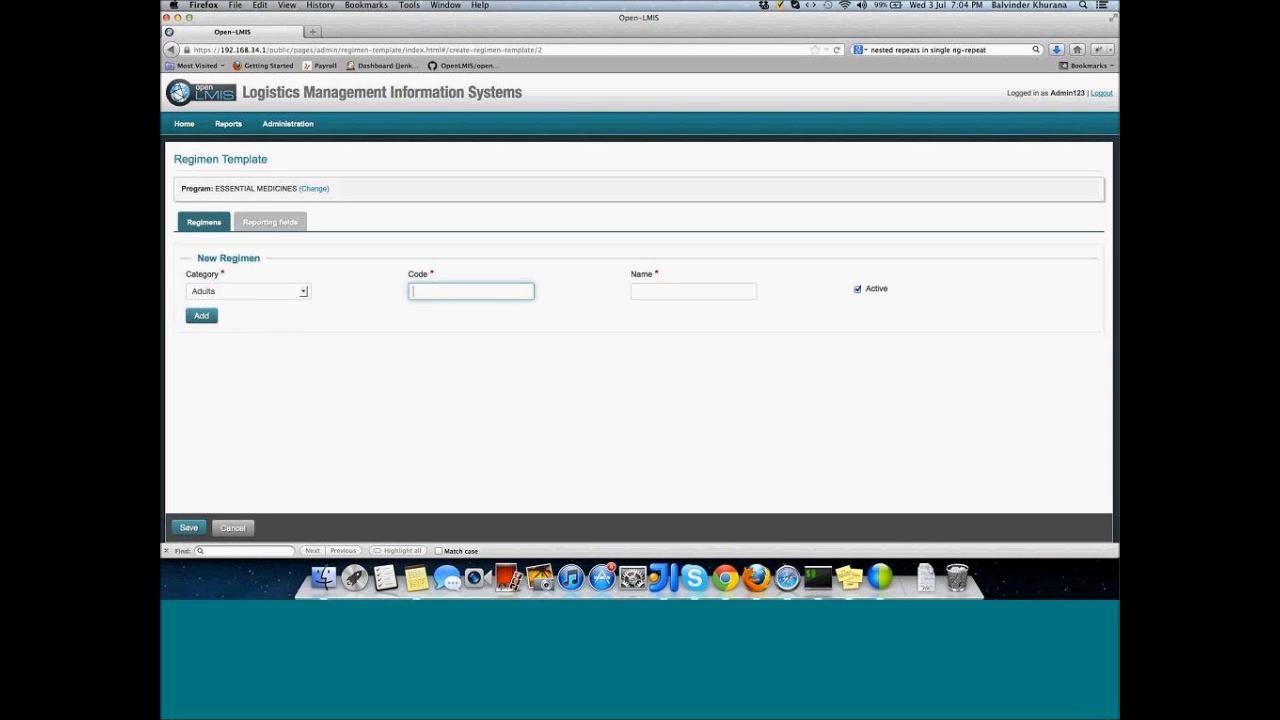
type("3TC")
left_click(699, 294)
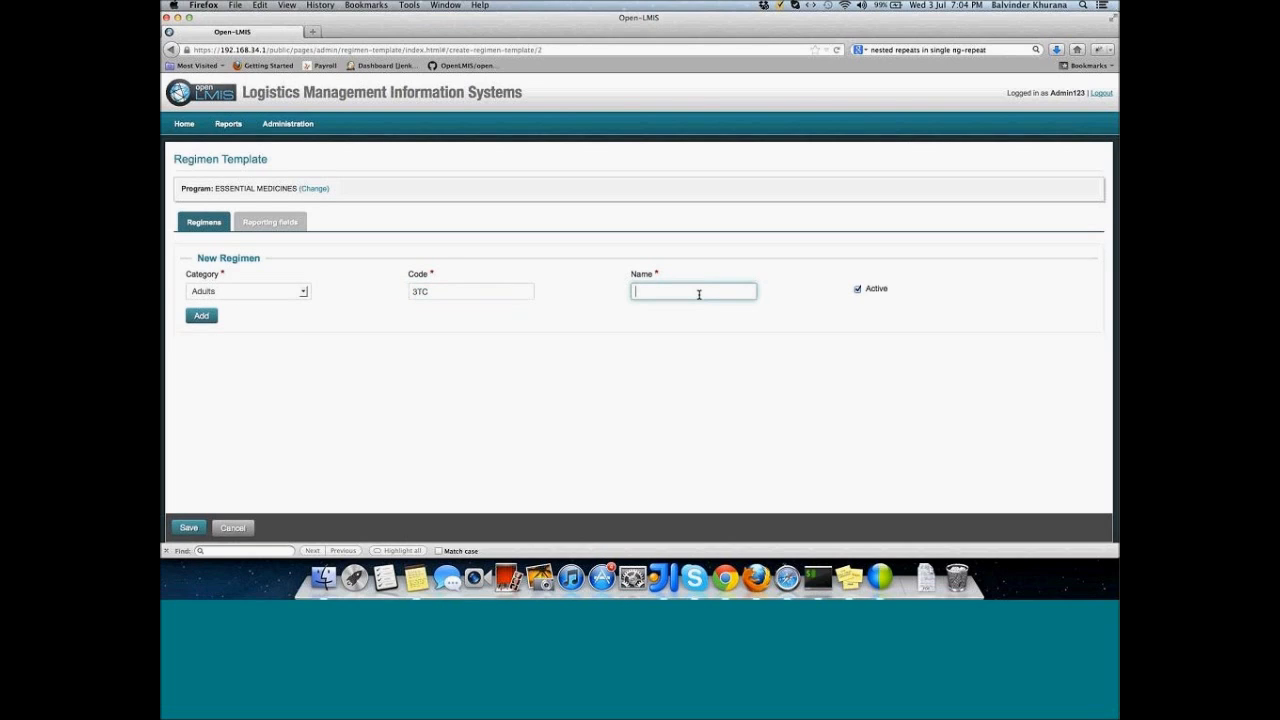
type("#")
type("Tc")
key("BackSpace")
type("C Adults")
left_click(204, 315)
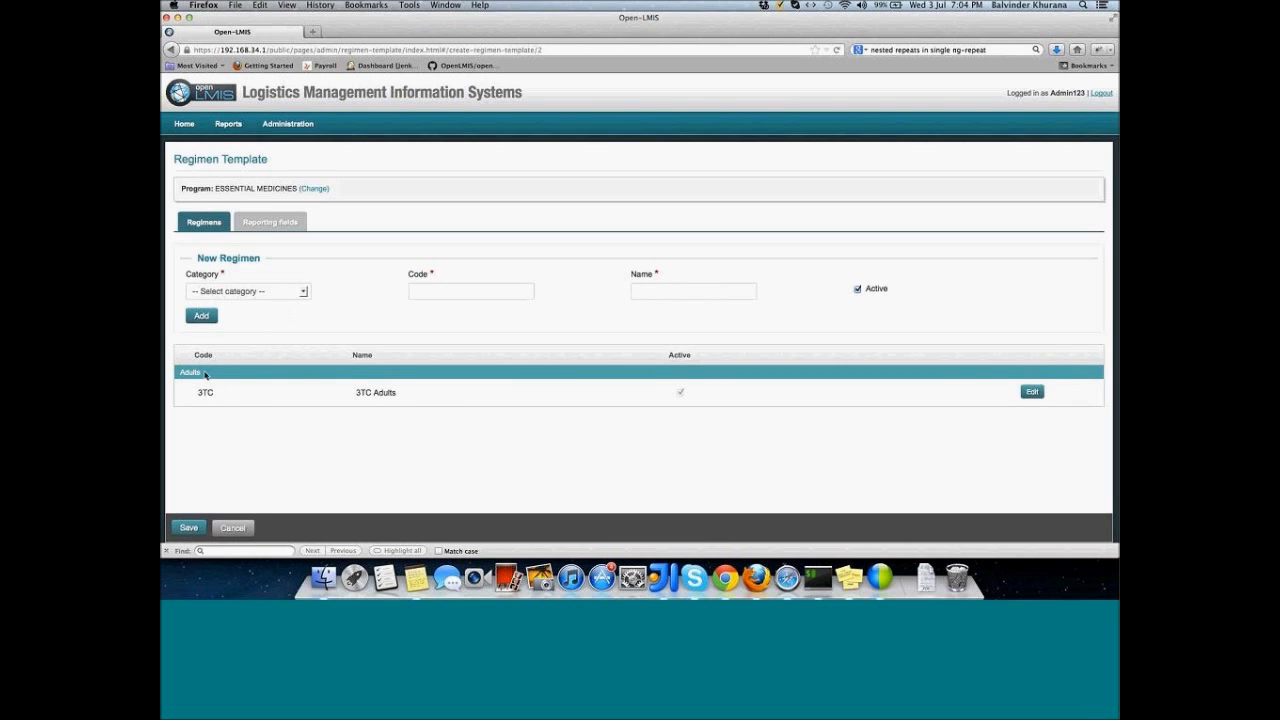
Step: Add regimen EFV Children, code EFV, under the Paediatrics category
left_click(239, 292)
left_click(236, 326)
left_click(440, 291)
type("EFV")
left_click(738, 290)
type("EFV Ch")
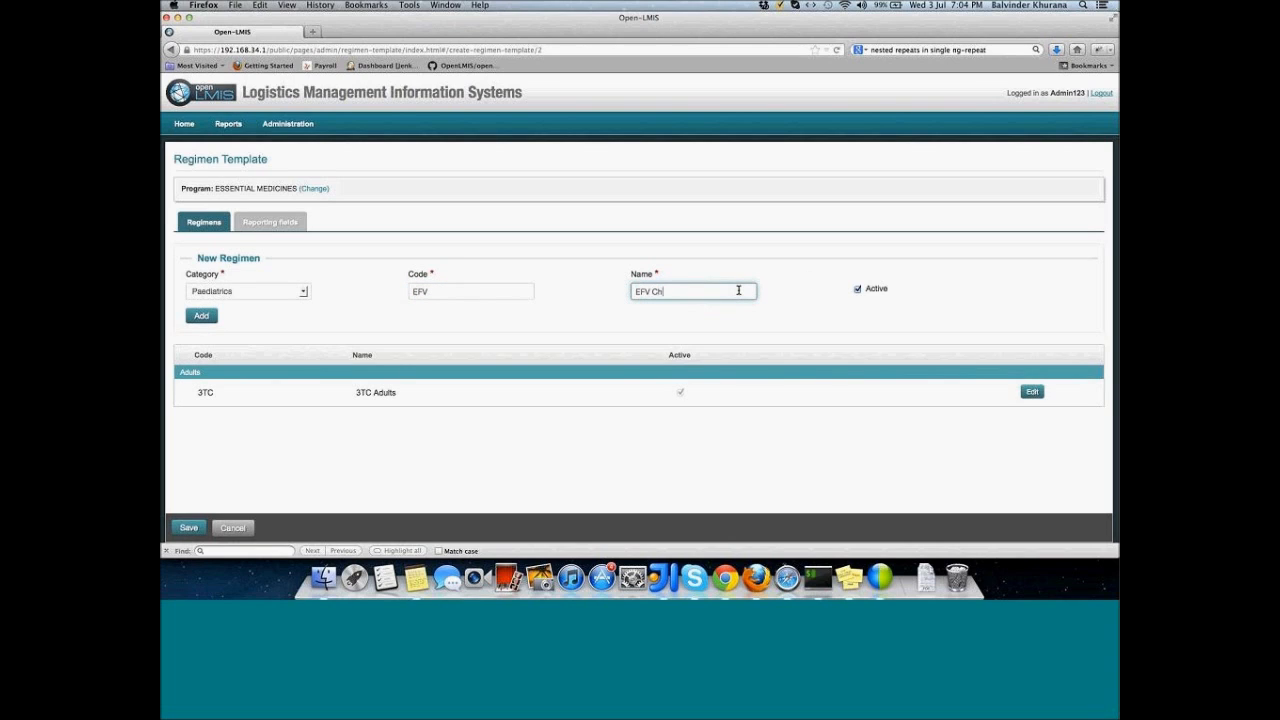
type("ildren")
left_click(205, 317)
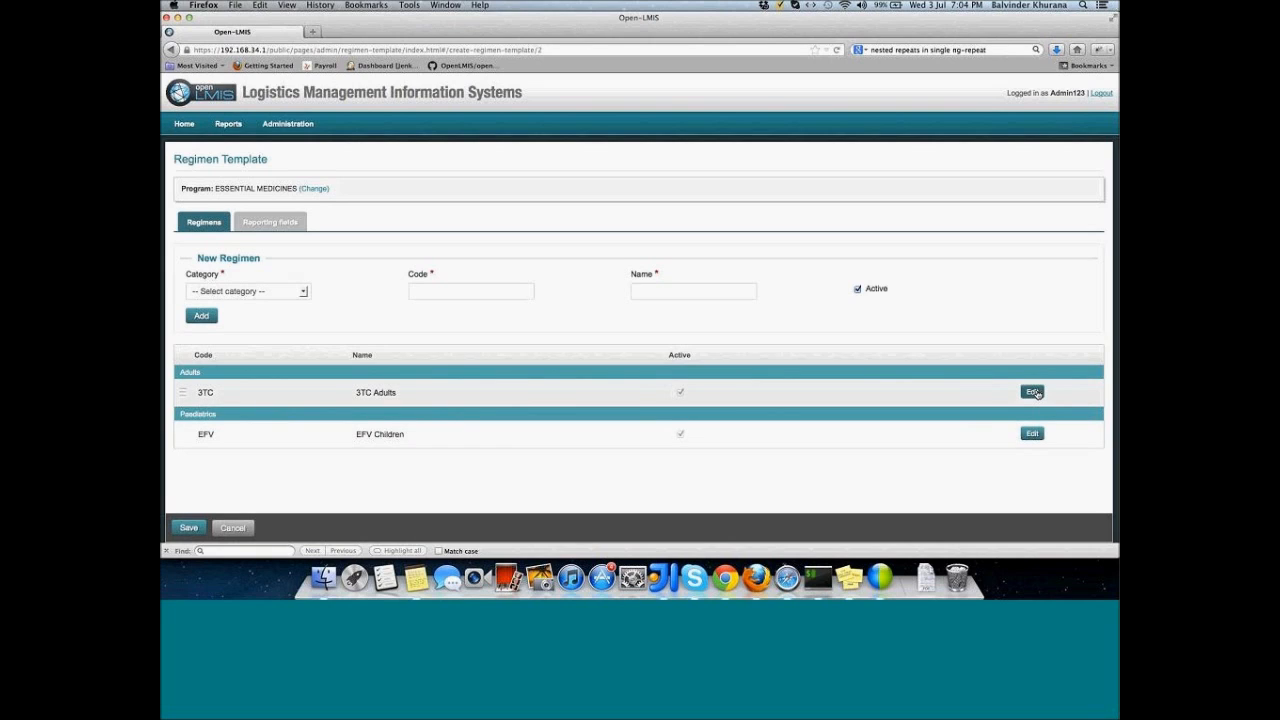
Step: Rename the 3TC regimen to '3TC Adults Regimen'
left_click(1031, 393)
left_click(413, 393)
type("Regimen")
left_click(1031, 392)
Step: Add ARV Adults (code ARV) under Adults, moving it above 3TC and back below
left_click(303, 291)
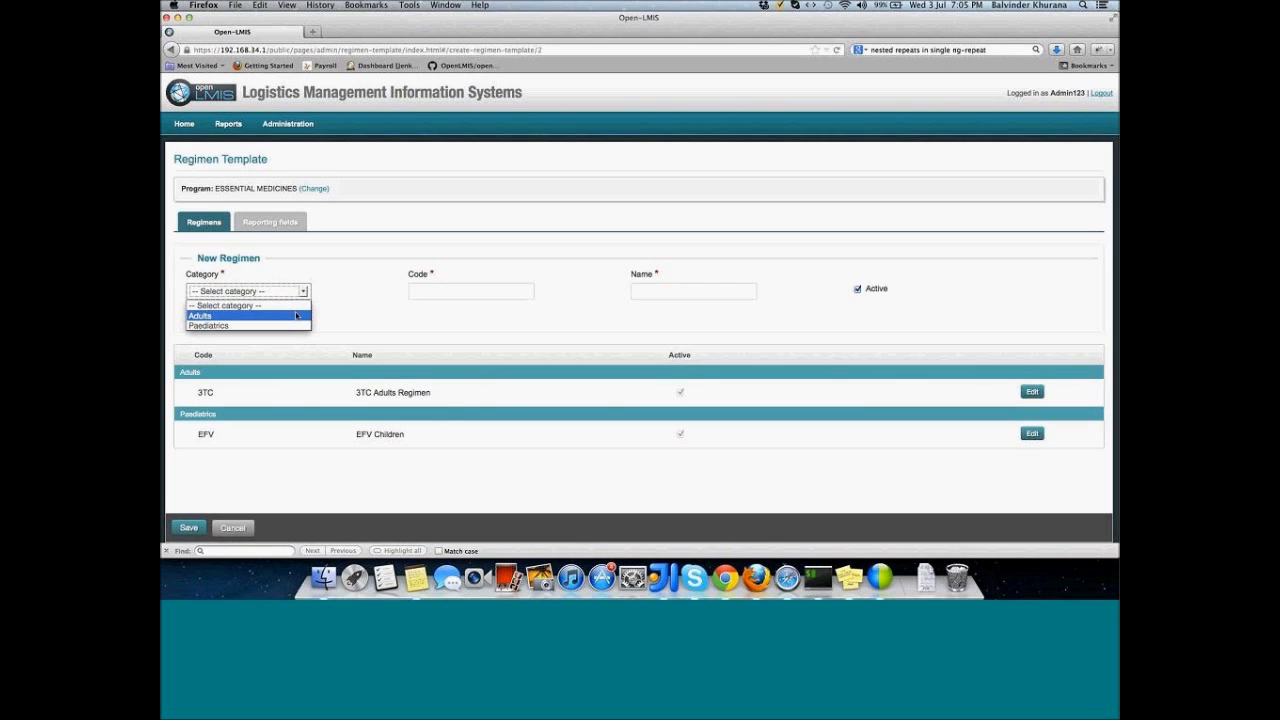
left_click(296, 316)
left_click(426, 291)
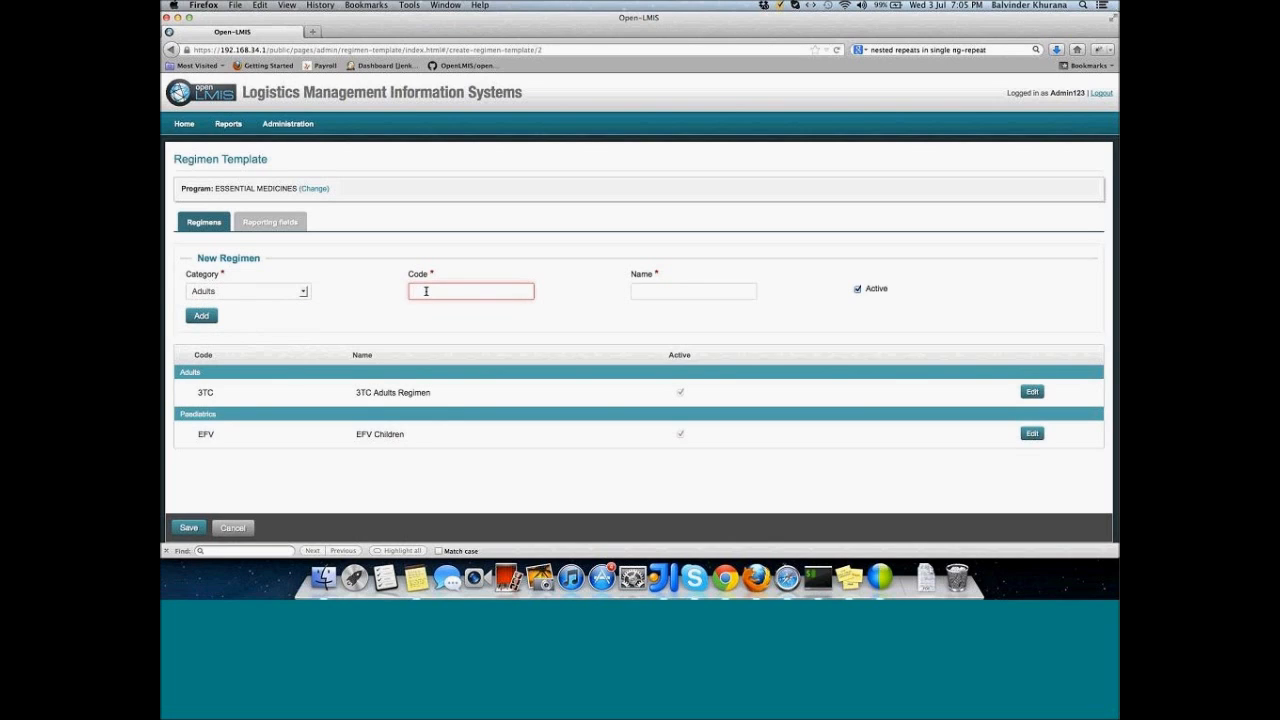
type("E")
key("BackSpace")
type("ARV")
left_click(696, 294)
type("ARV")
type("lts")
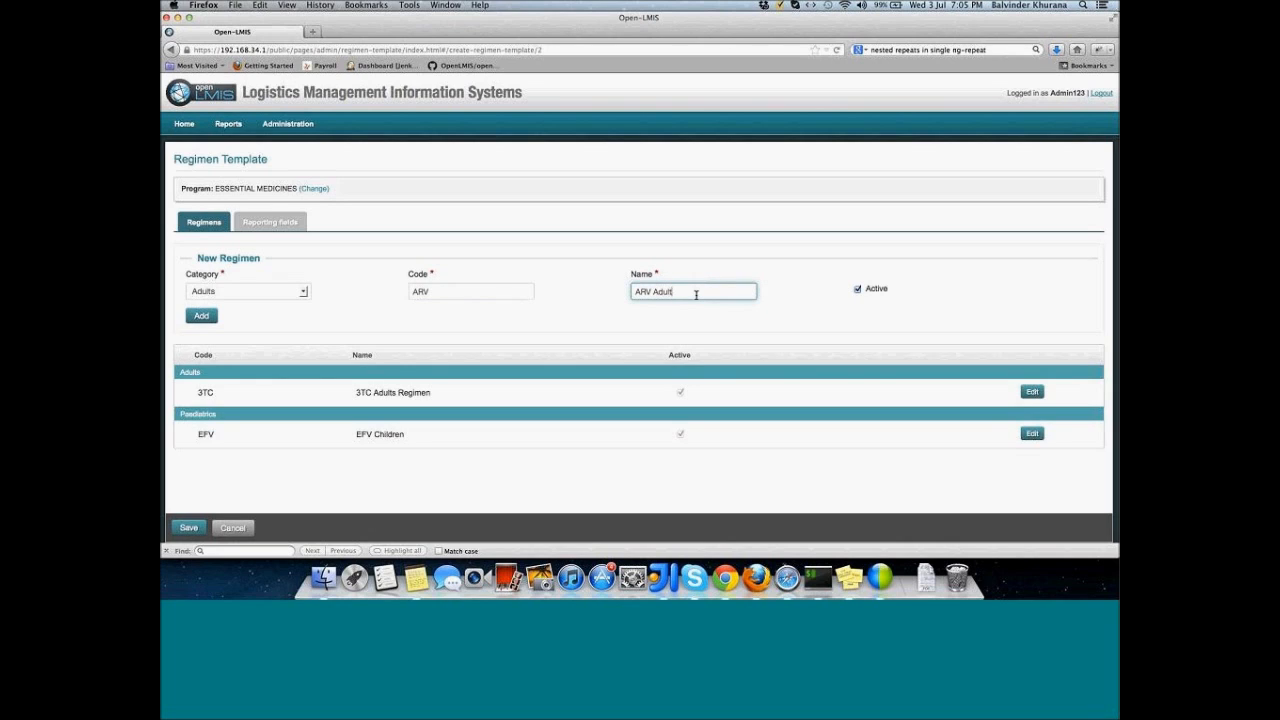
left_click(196, 315)
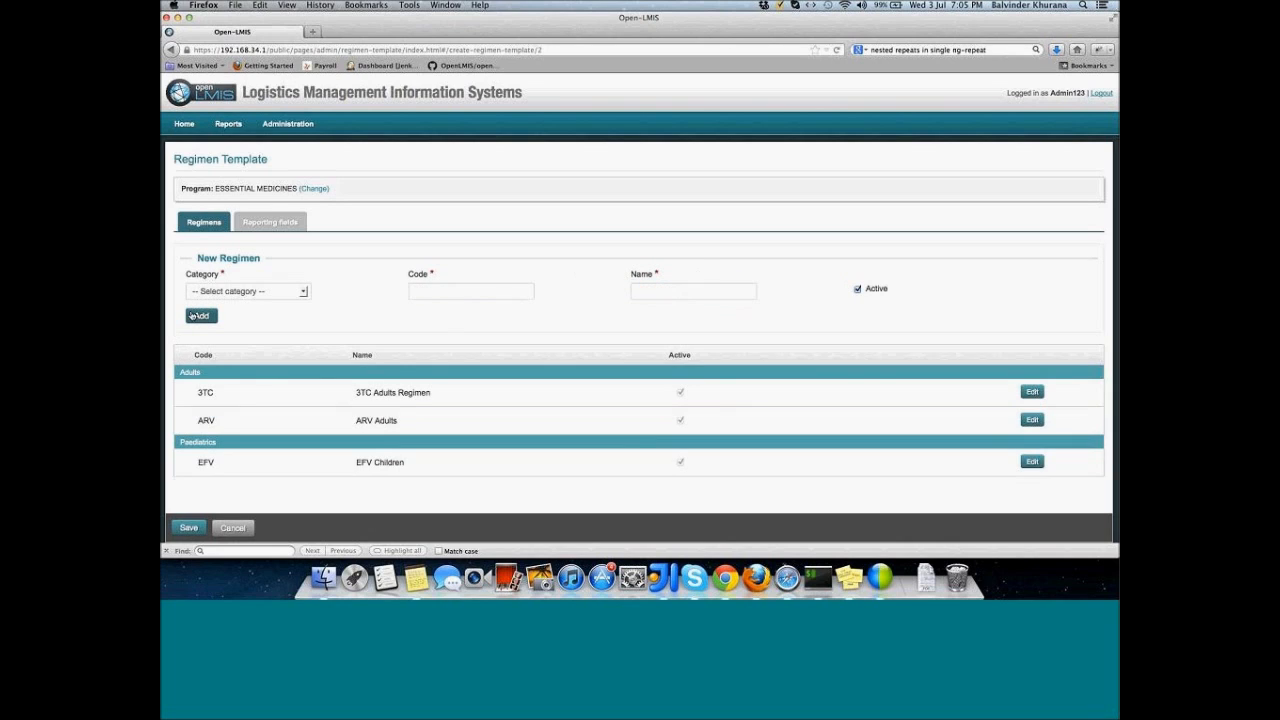
mouse_move(348, 416)
left_mouse_down()
mouse_move(331, 394)
mouse_move(325, 424)
left_mouse_up()
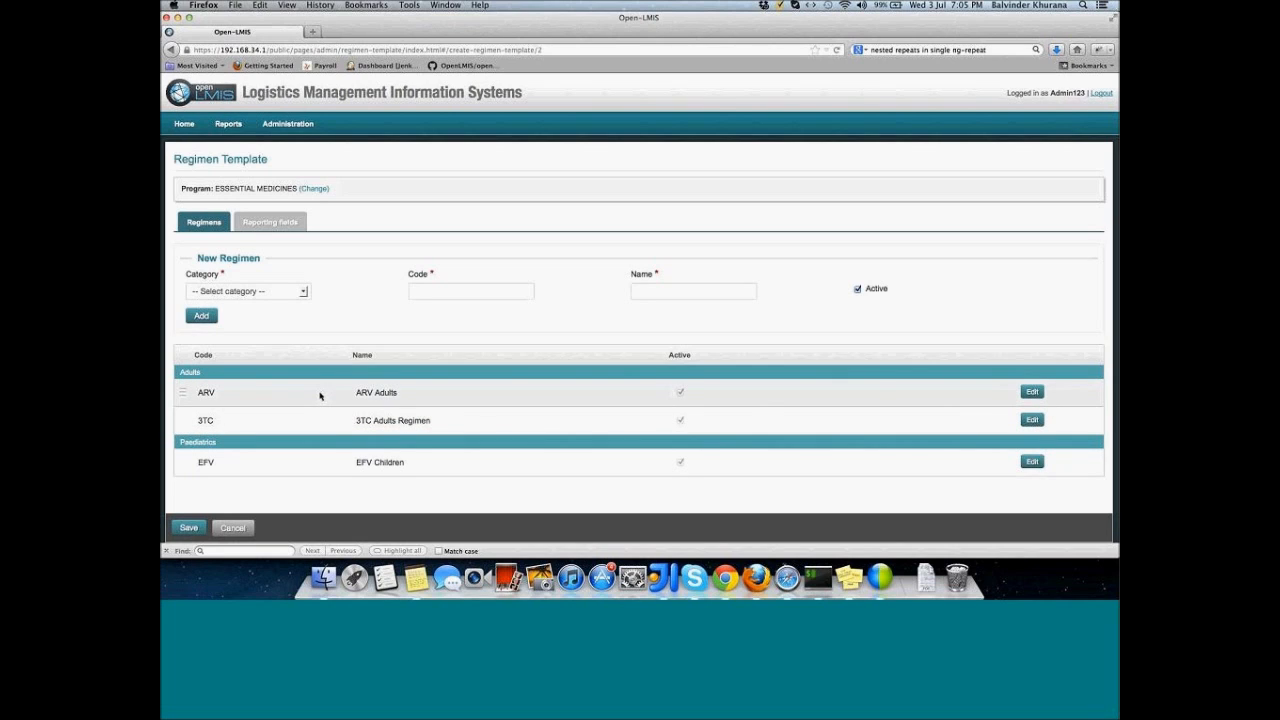
left_click_drag(310, 394, 310, 424)
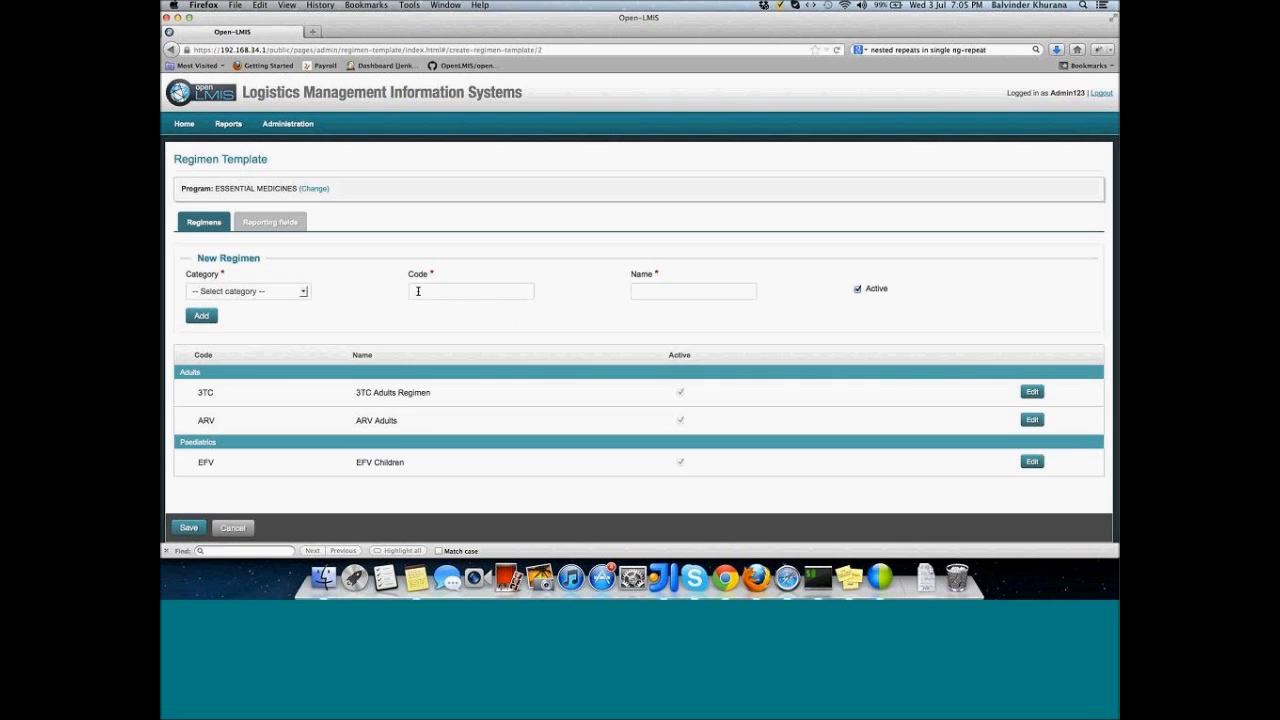
Step: Start another Adults regimen with code 3TC
left_click(303, 291)
left_click(295, 315)
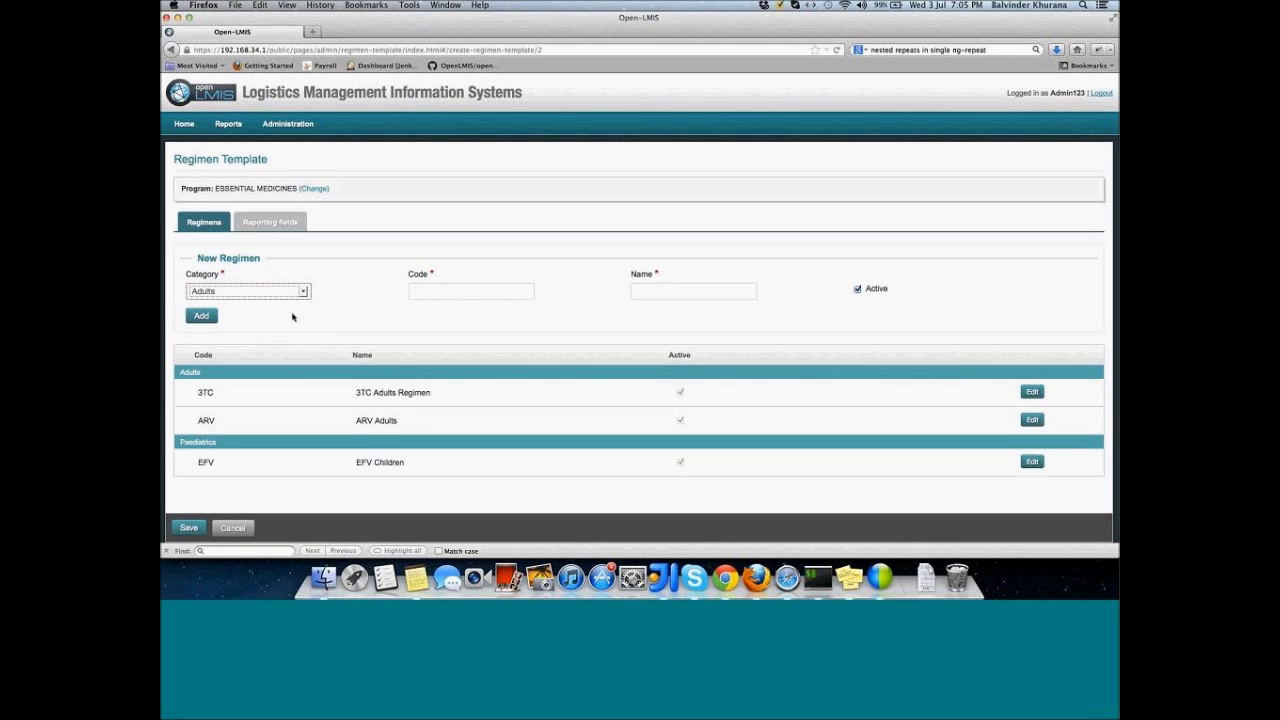
left_click(438, 288)
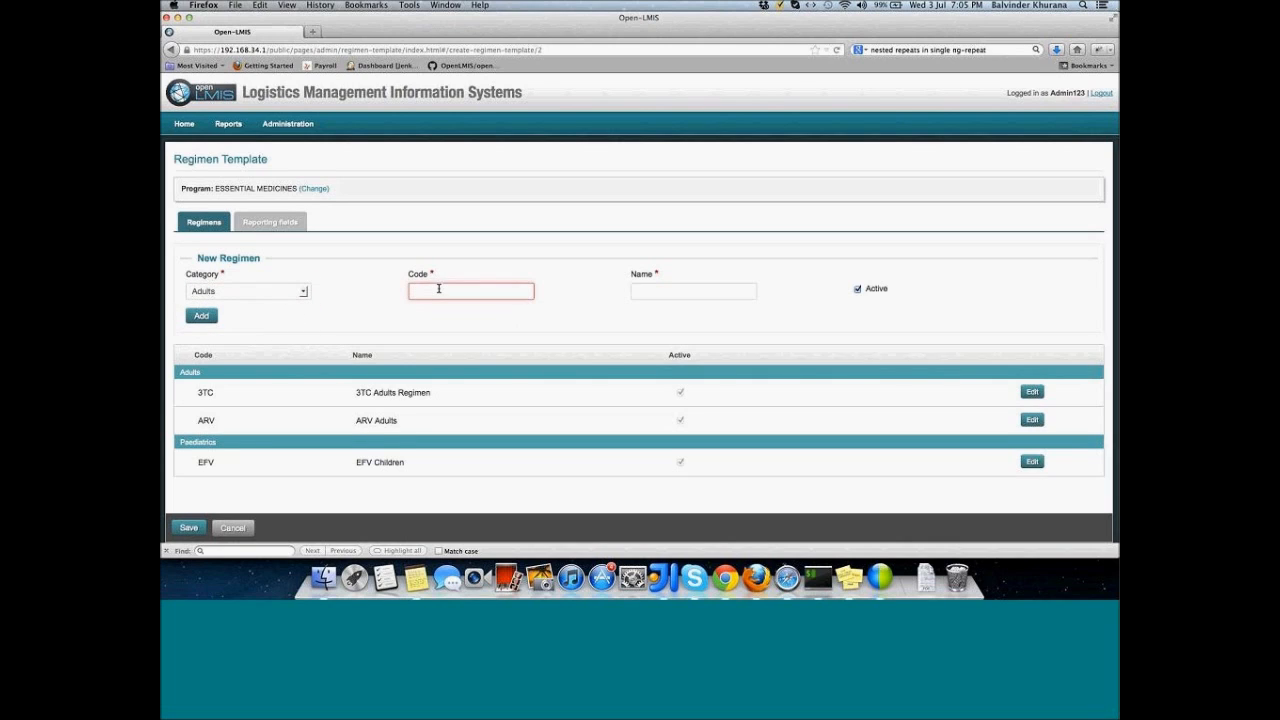
type("3TC")
Step: Try adding a regimen named 'Duplicate' (rejected as a duplicate 3TC code), then save the template
left_click(694, 291)
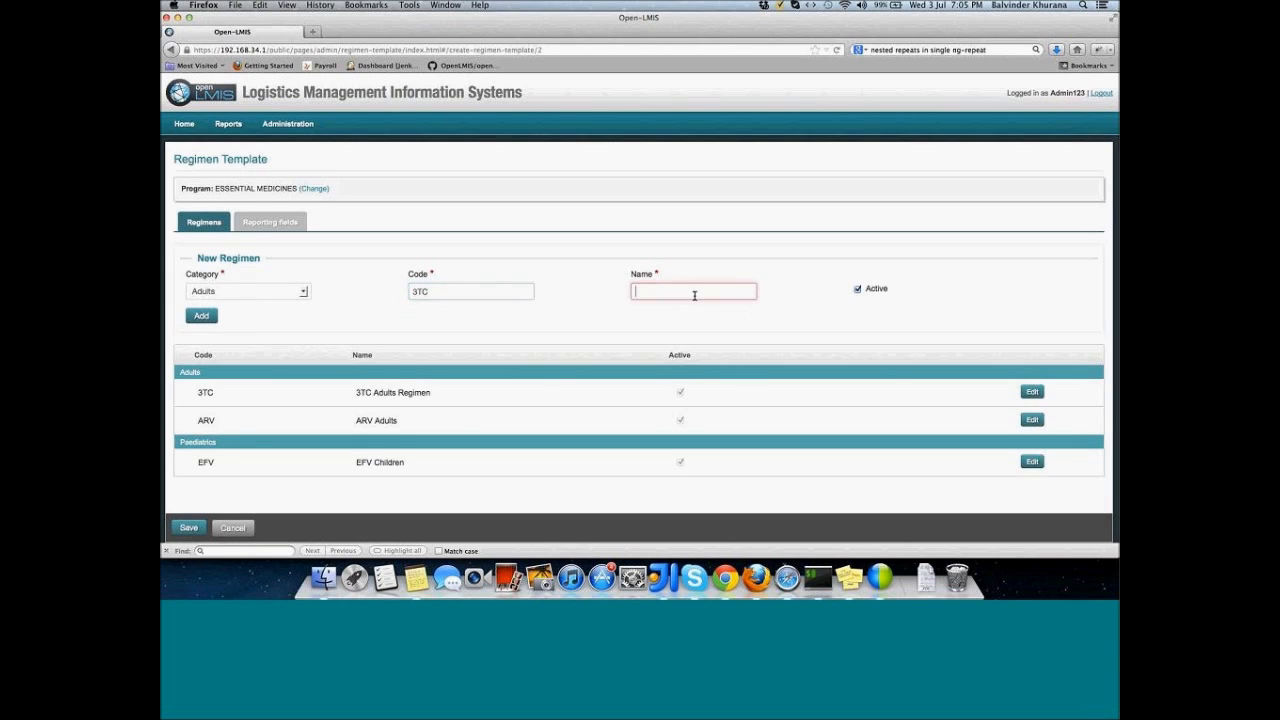
type("Duplicate")
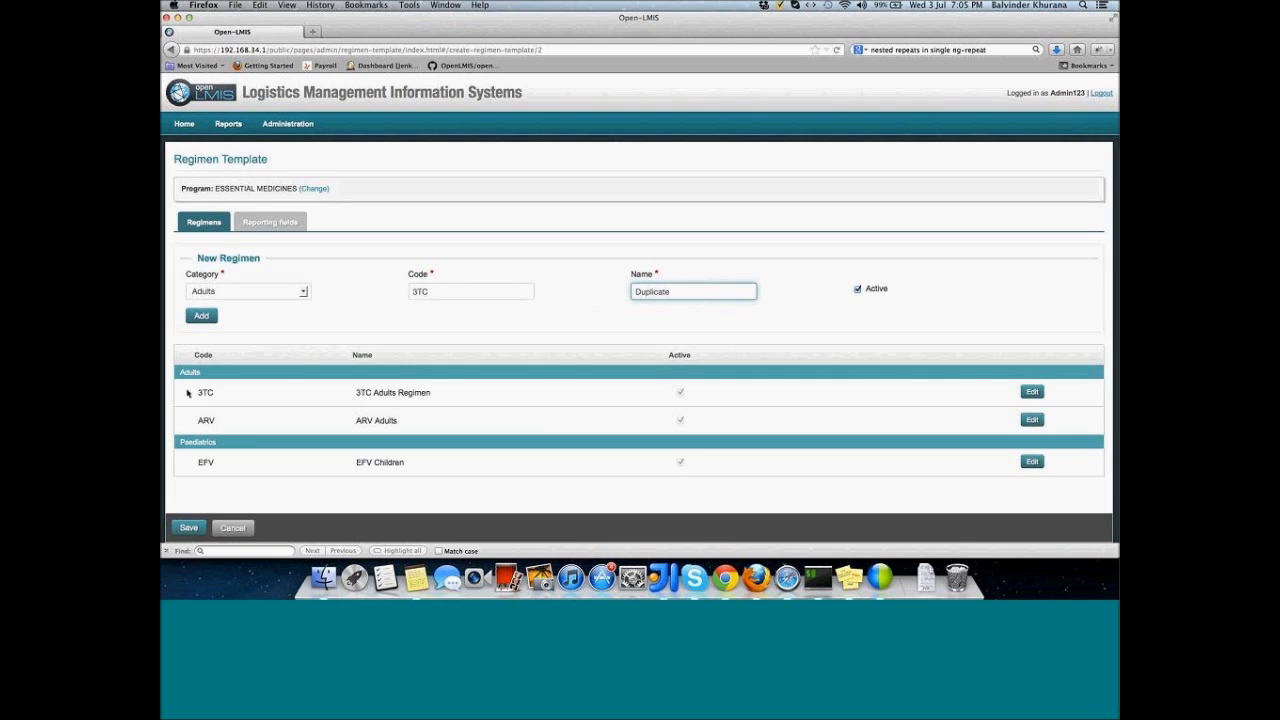
left_click(200, 318)
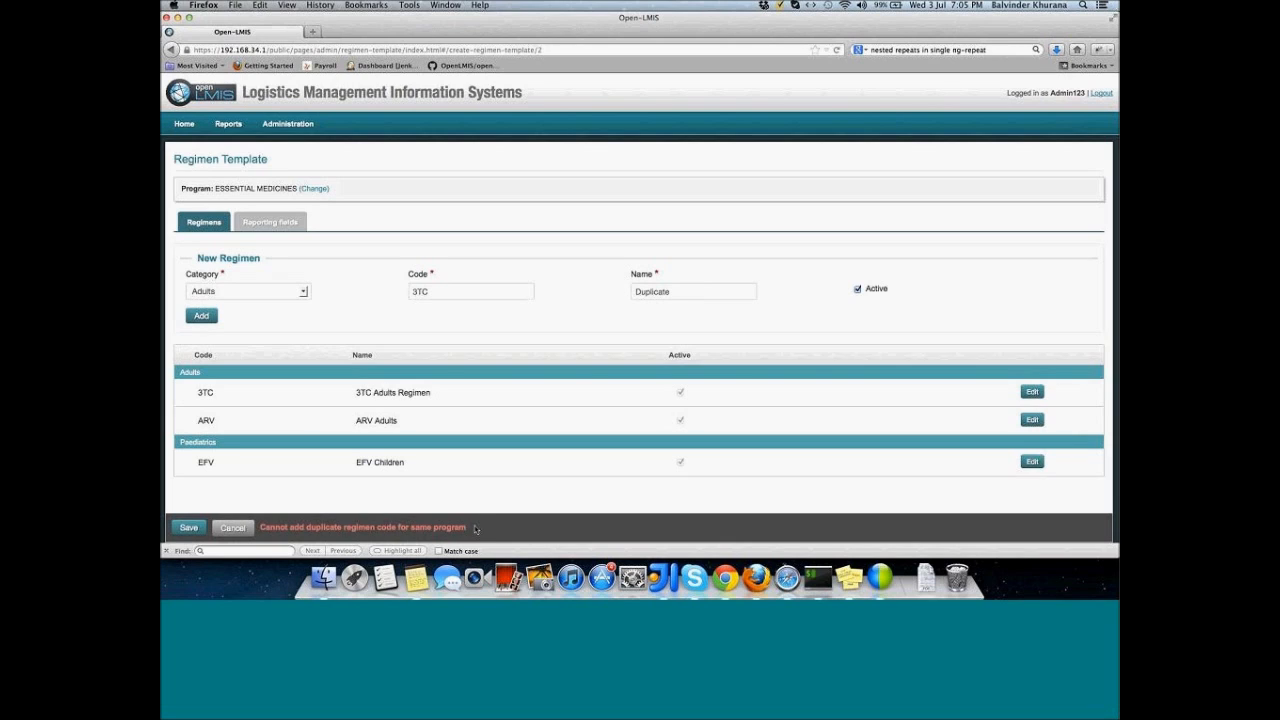
left_click(189, 527)
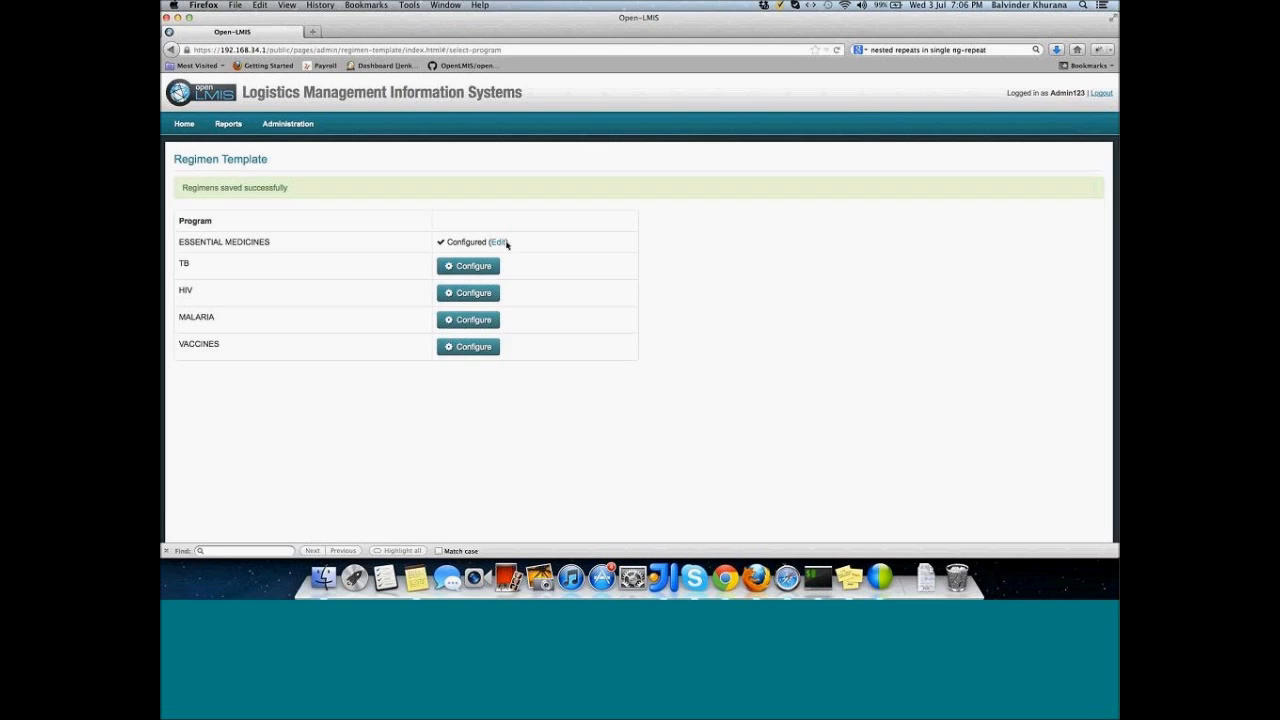
Step: Reopen the ESSENTIAL MEDICINES regimen template from its Edit link in the program list
left_click(498, 243)
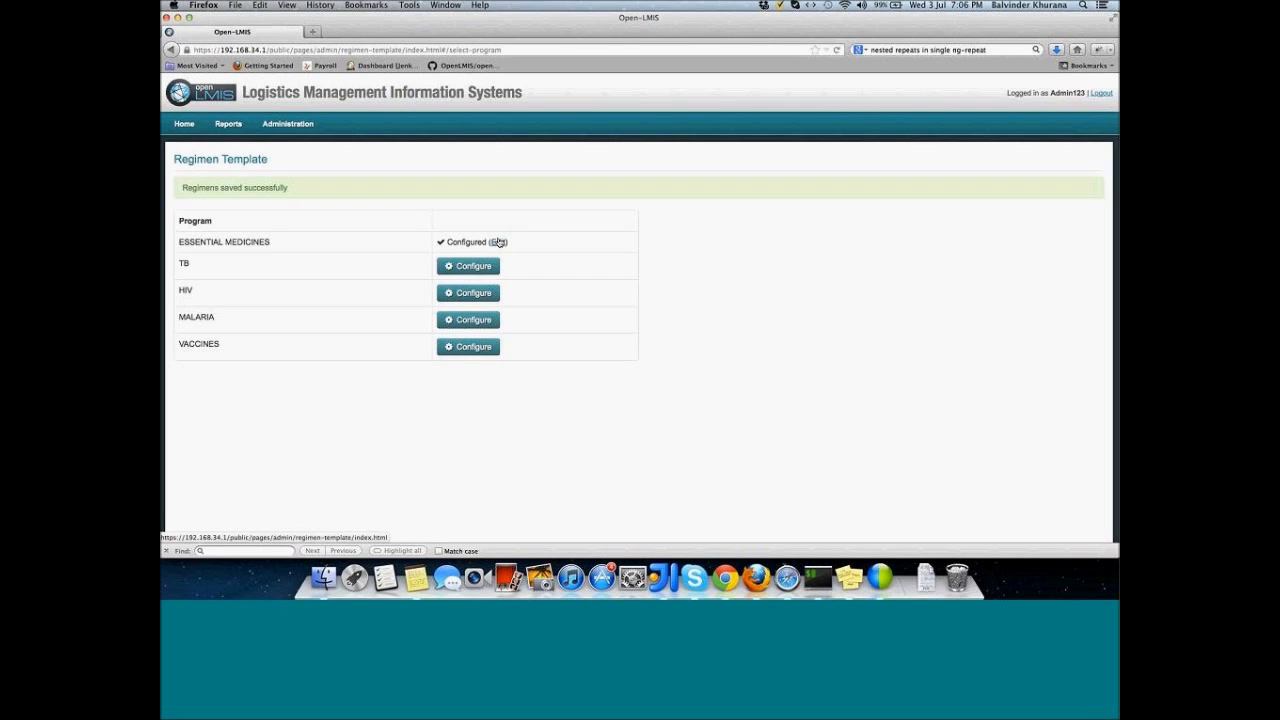
left_click(499, 243)
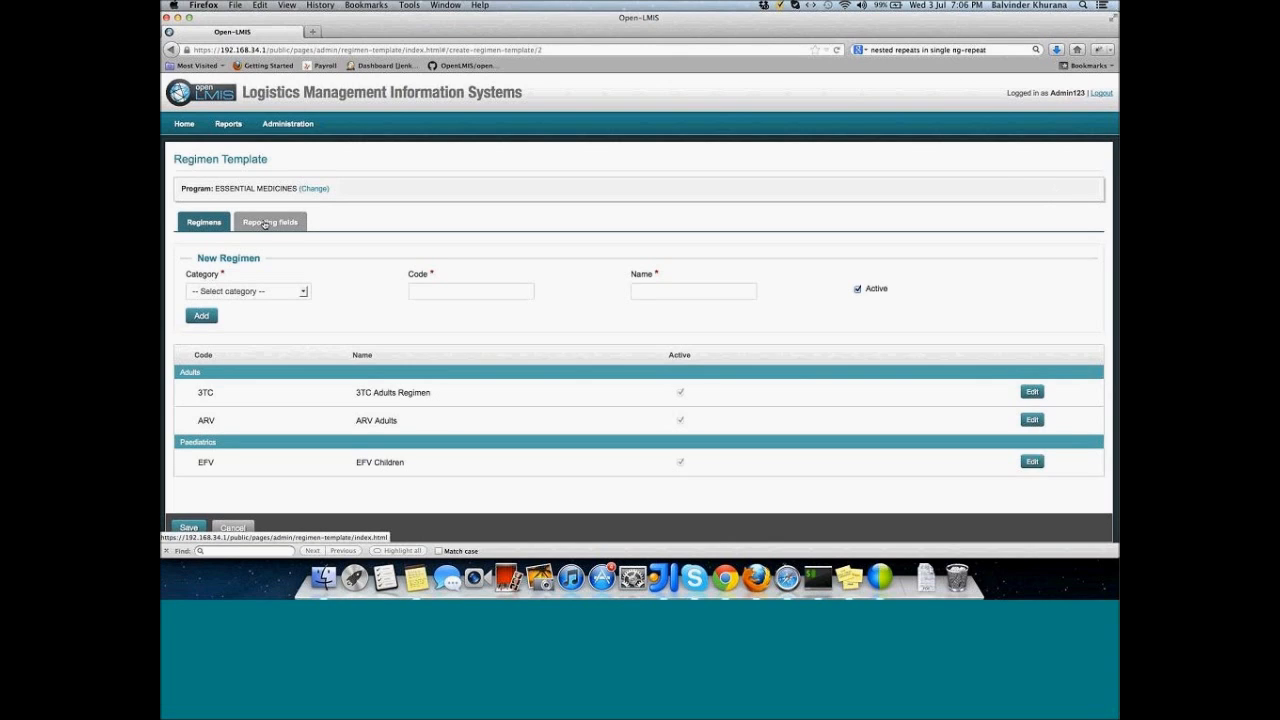
Step: Rename the third reporting field to 'Number of patients cured', hide the second field, and save
left_click(265, 224)
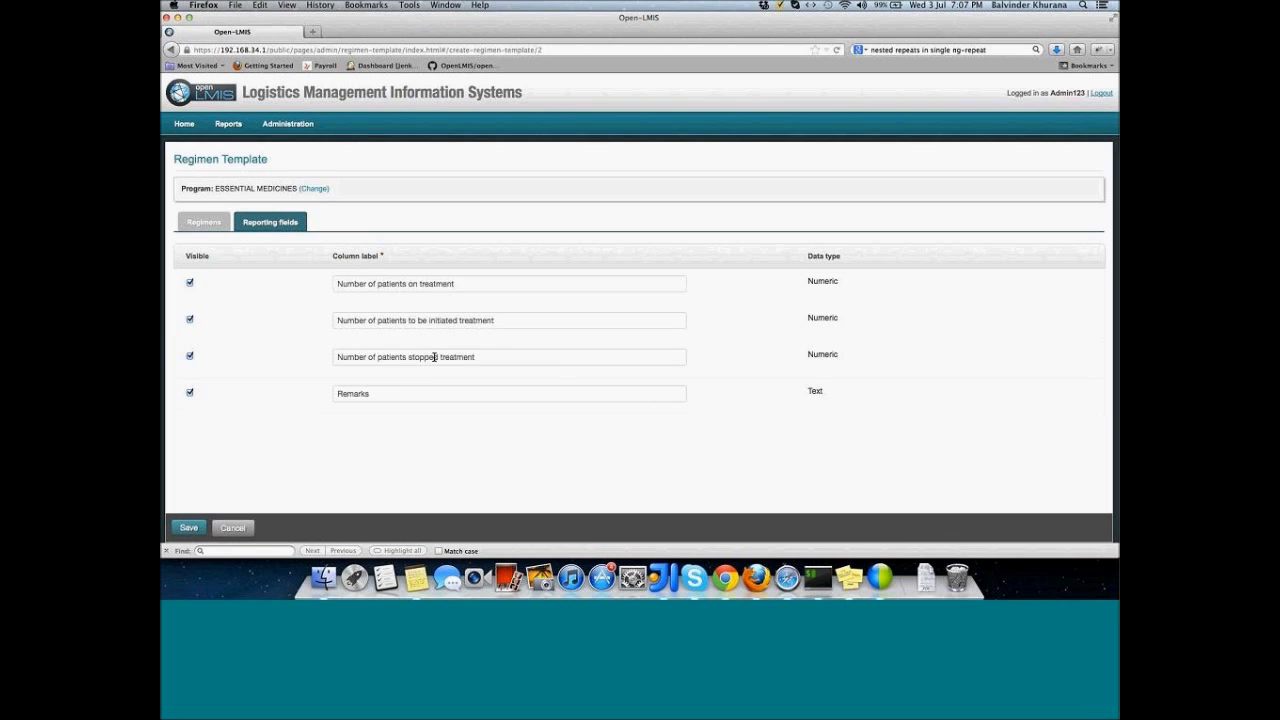
left_click_drag(408, 357, 517, 356)
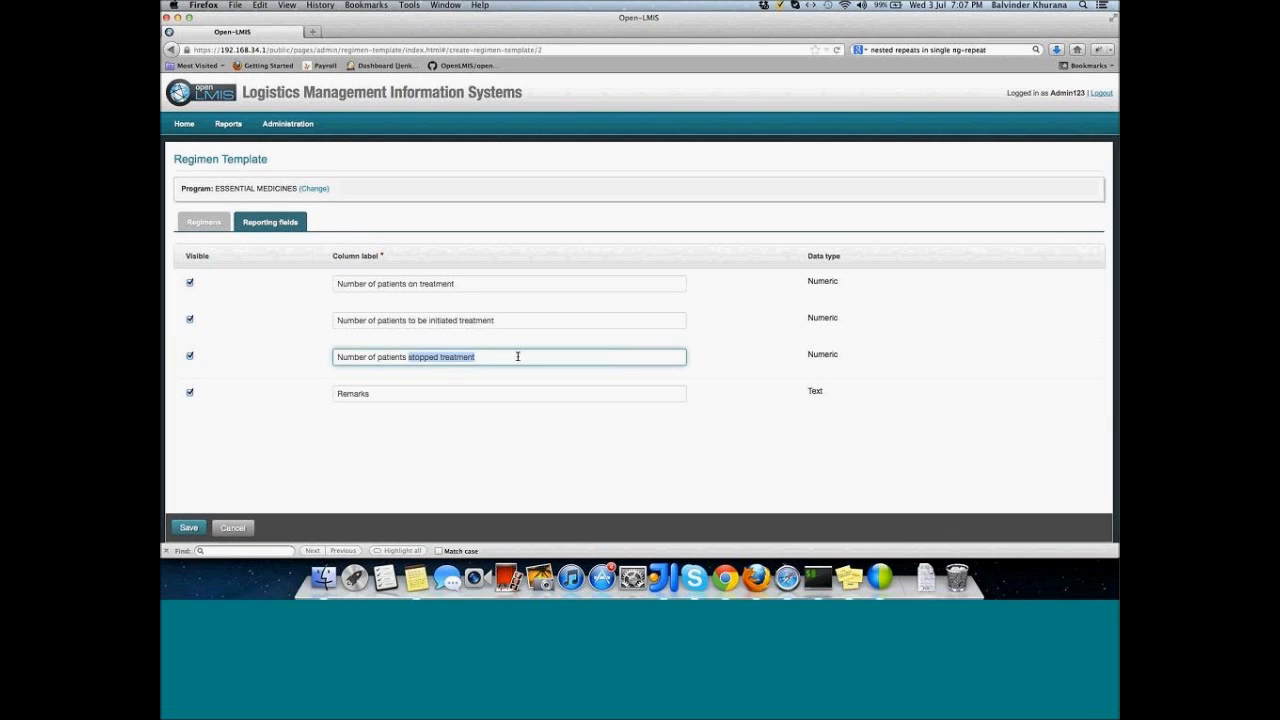
type("cured")
left_click(188, 282)
left_click(189, 320)
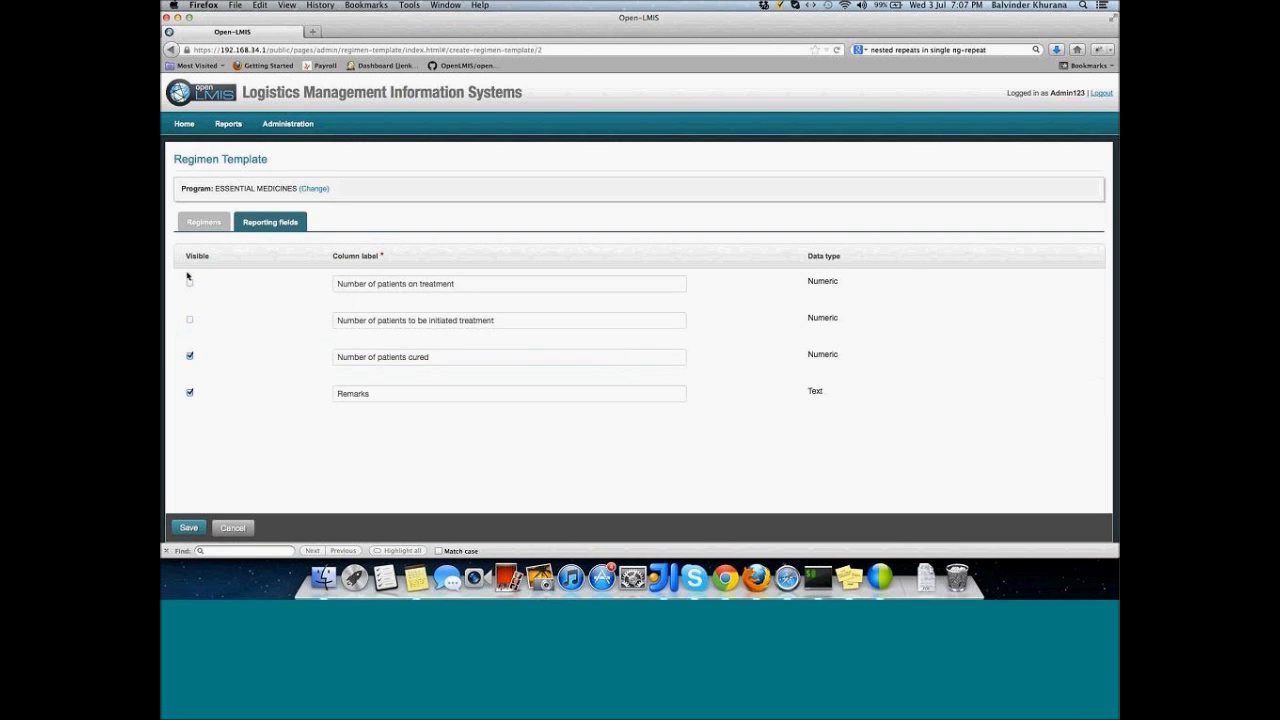
left_click(189, 282)
left_click(190, 528)
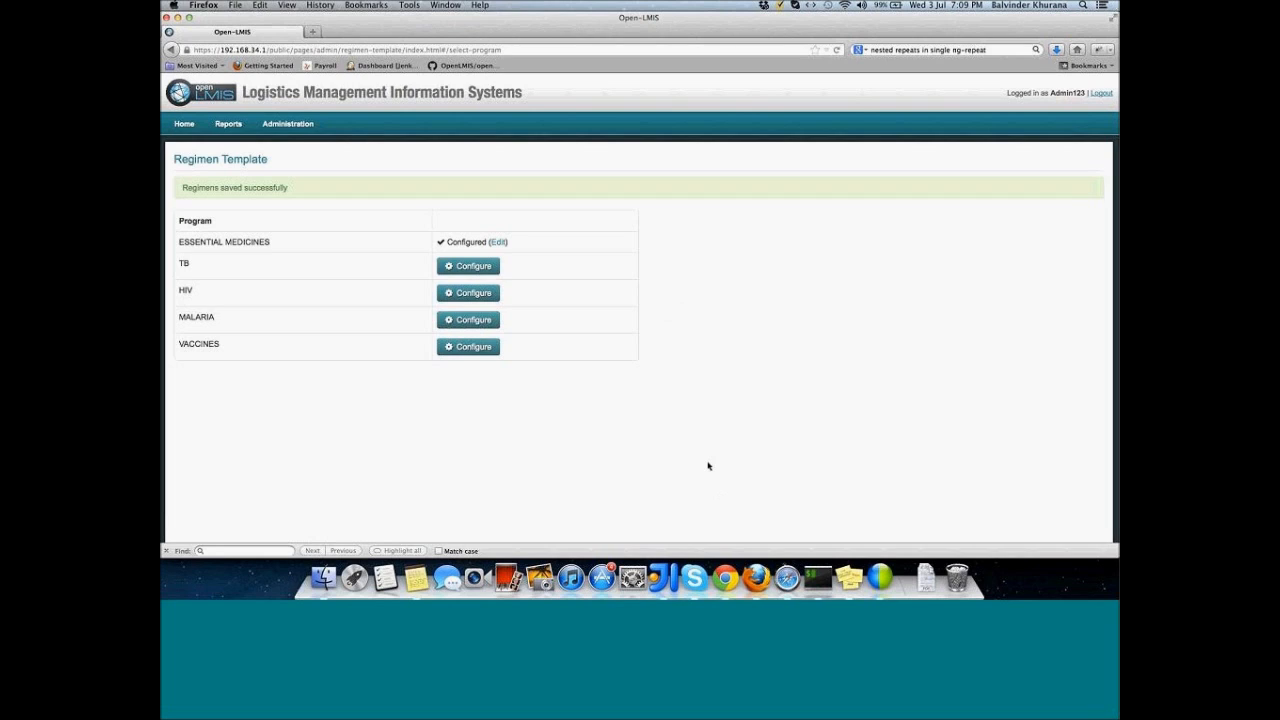
Step: Log out the administrator and sign in as the store-in-charge user, dismissing the password prompt
left_click(1101, 93)
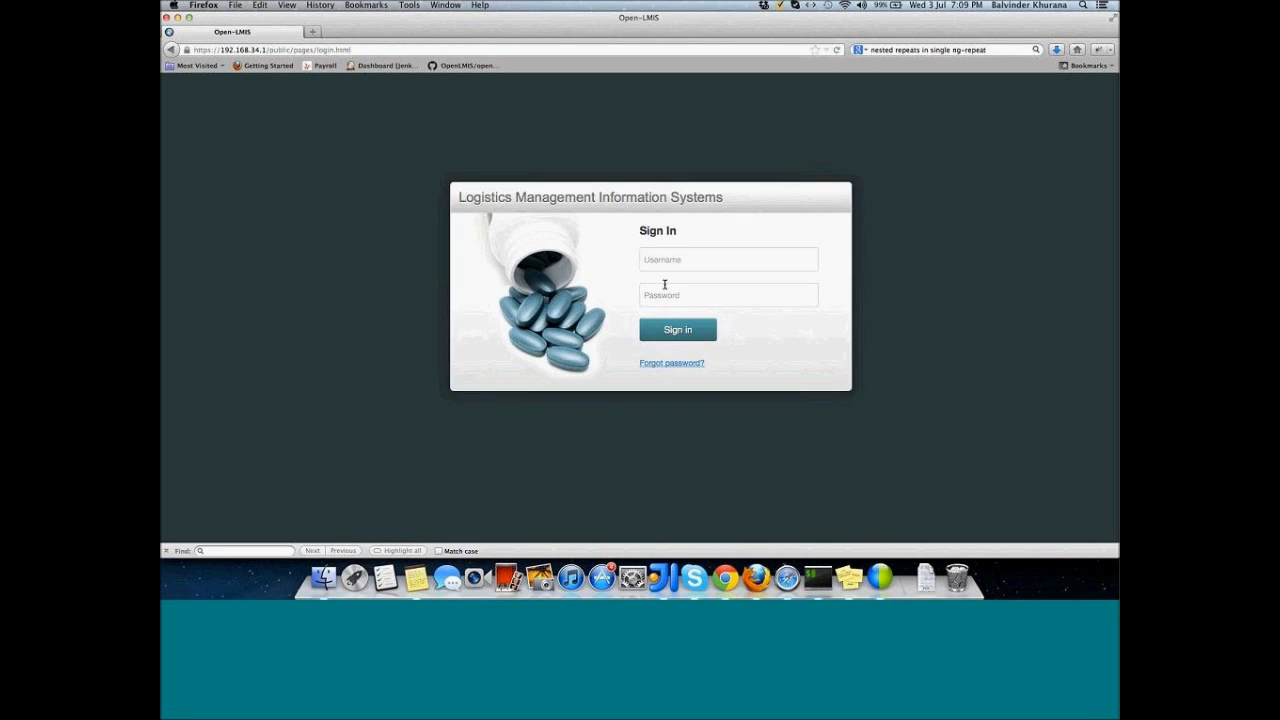
left_click(662, 259)
type("Sov")
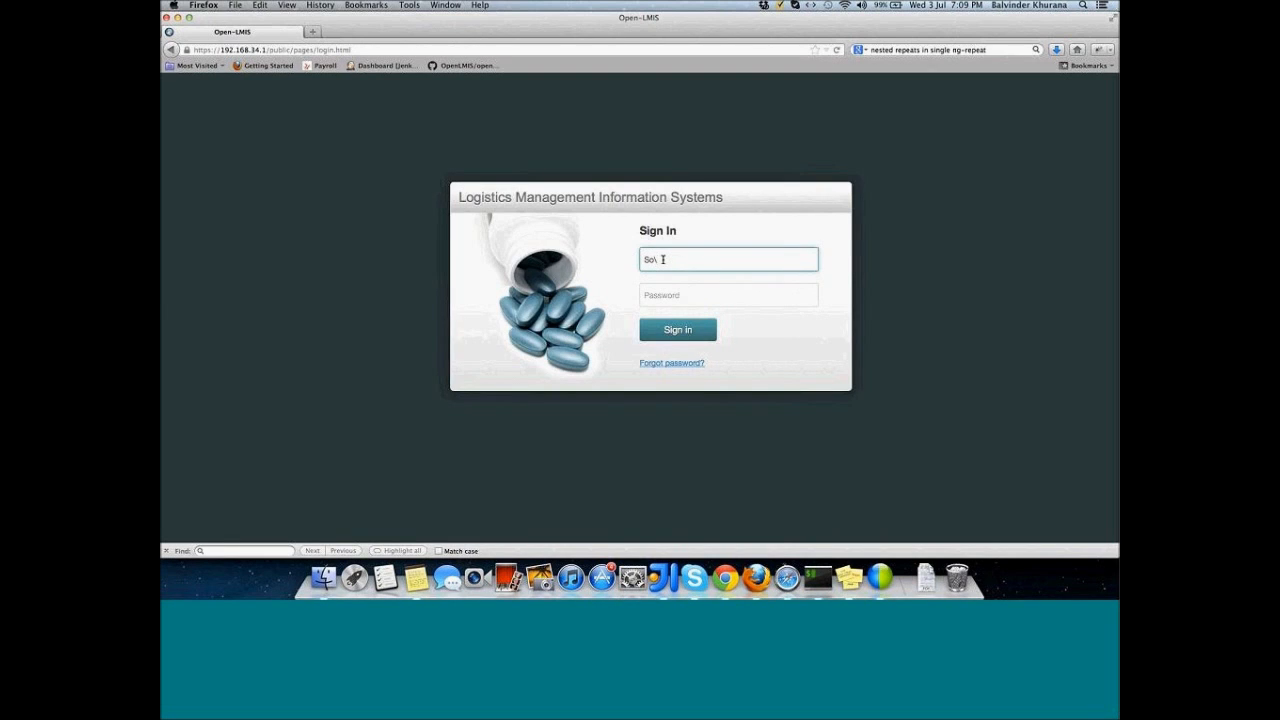
key("BackSpace")
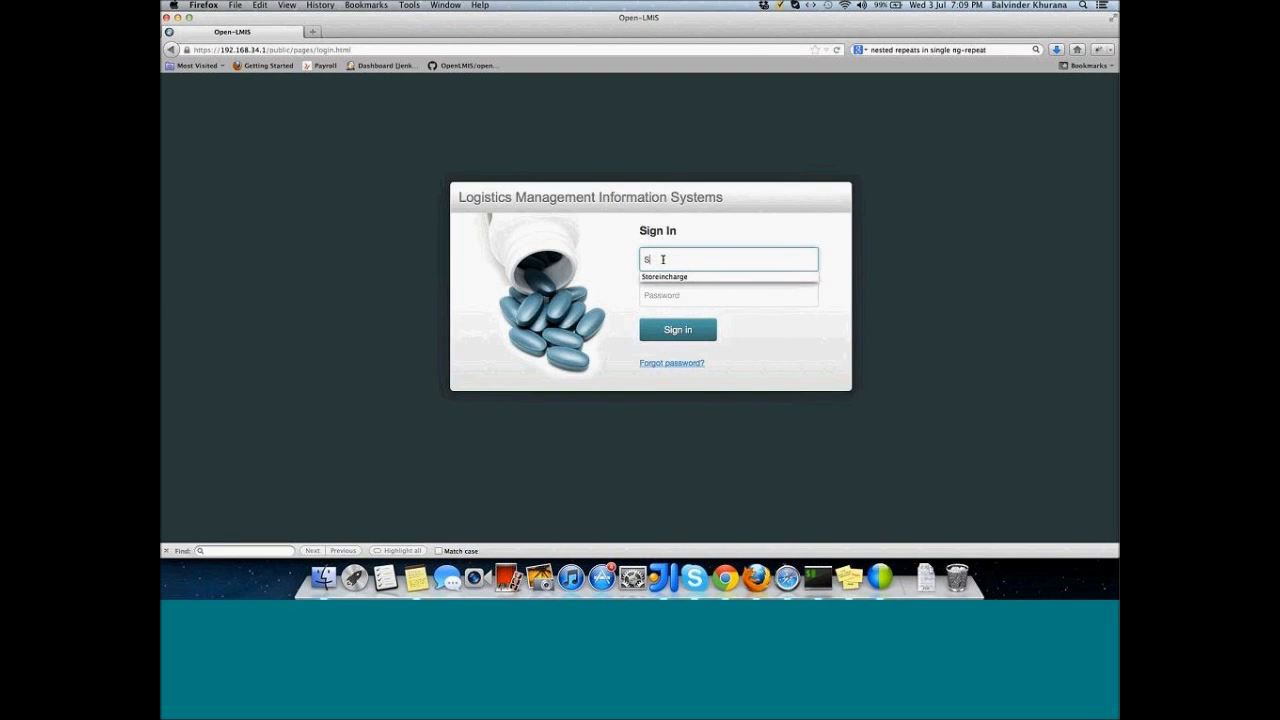
key("Down")
key("Return")
key("Tab")
type("•••••••")
key("Return")
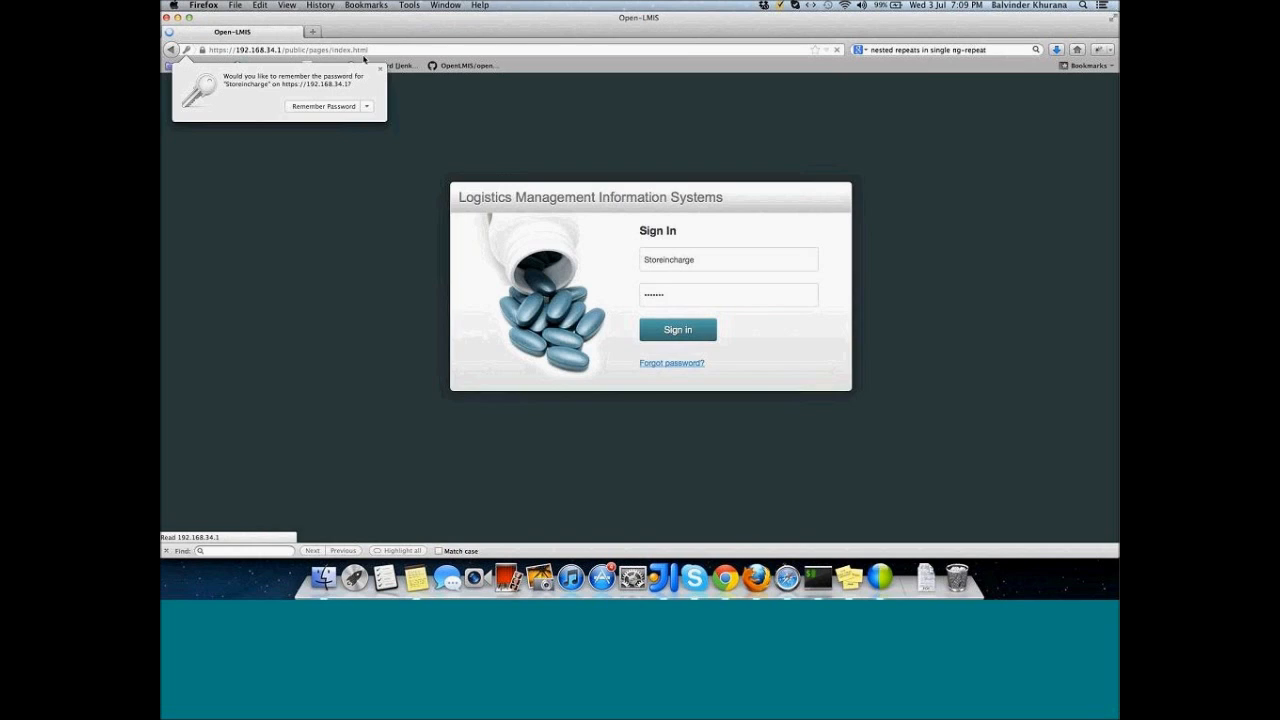
left_click(380, 70)
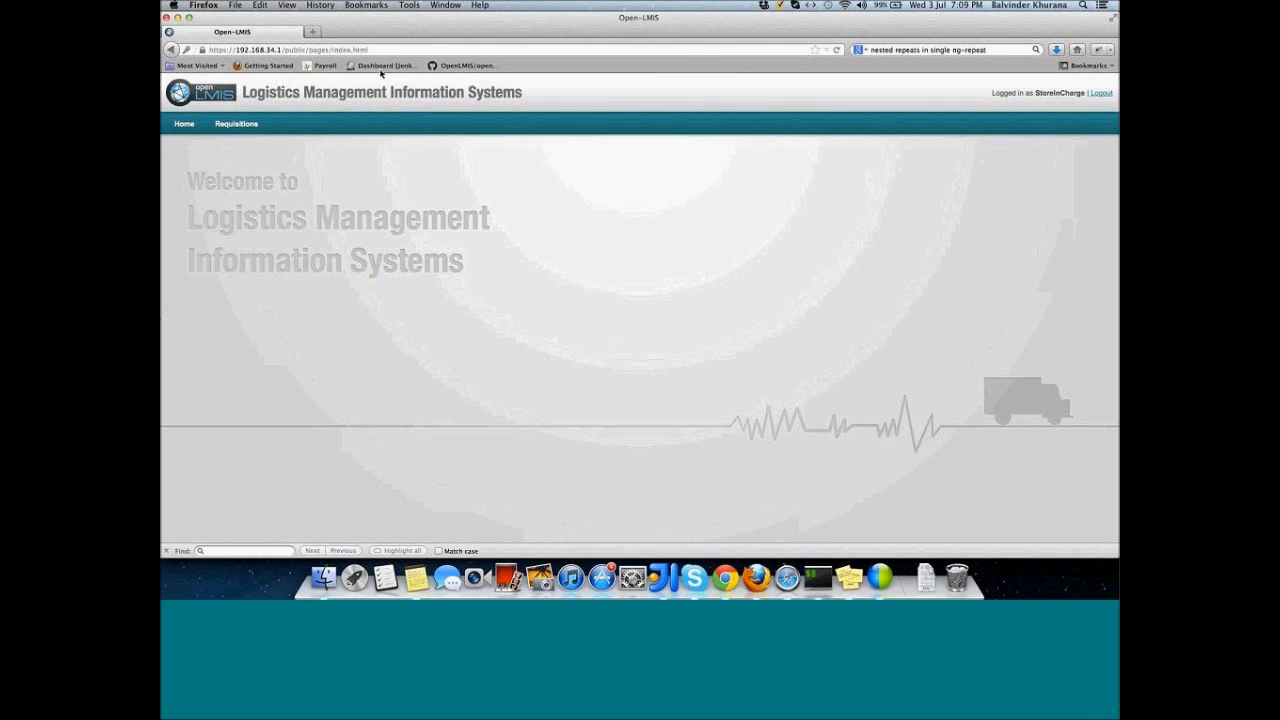
Step: Create a TB requisition under Requisitions > Create / Authorize and proceed with the December 2012 period
mouse_move(256, 125)
left_click(255, 147)
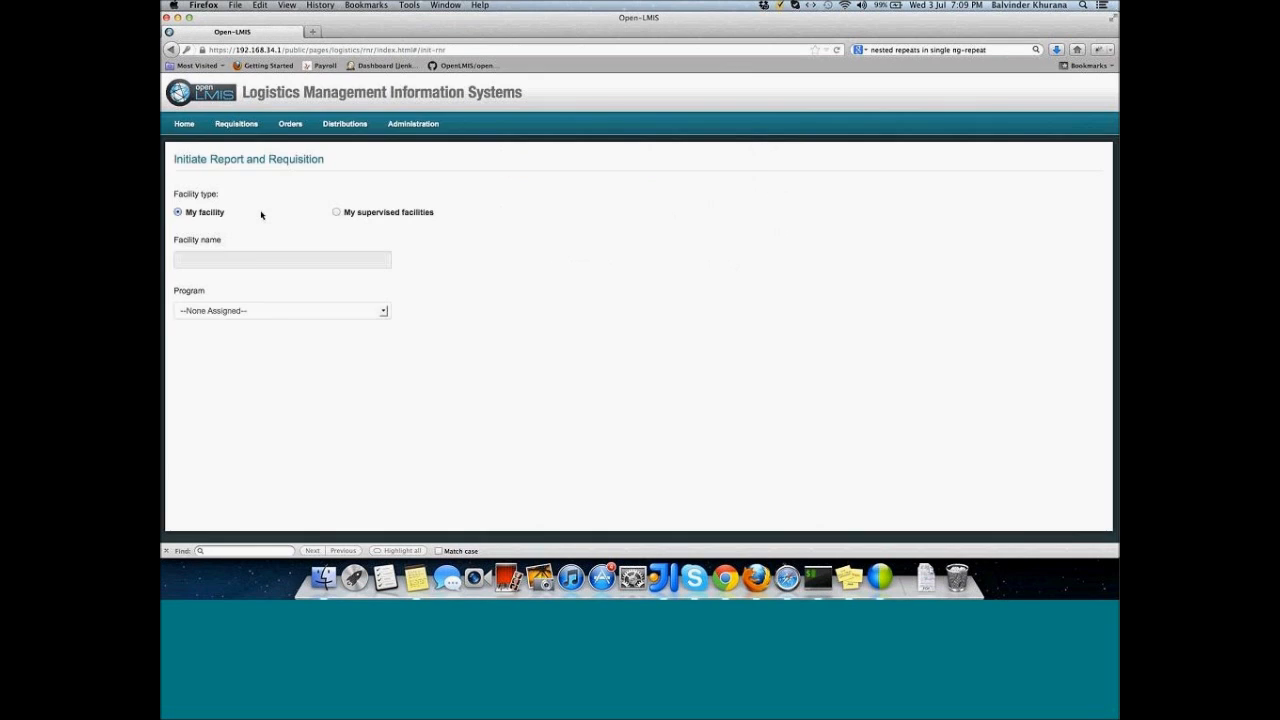
left_click(261, 314)
left_click(257, 345)
left_click(553, 373)
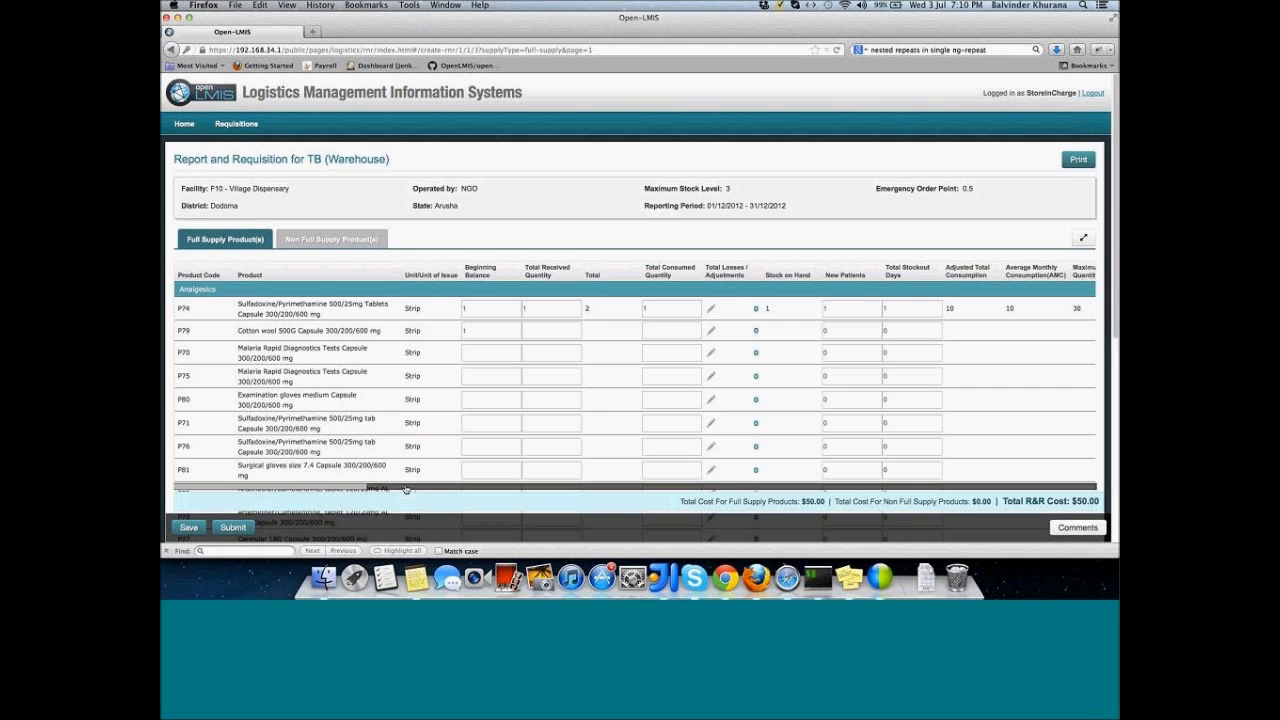
scroll(405, 489, "right", 5)
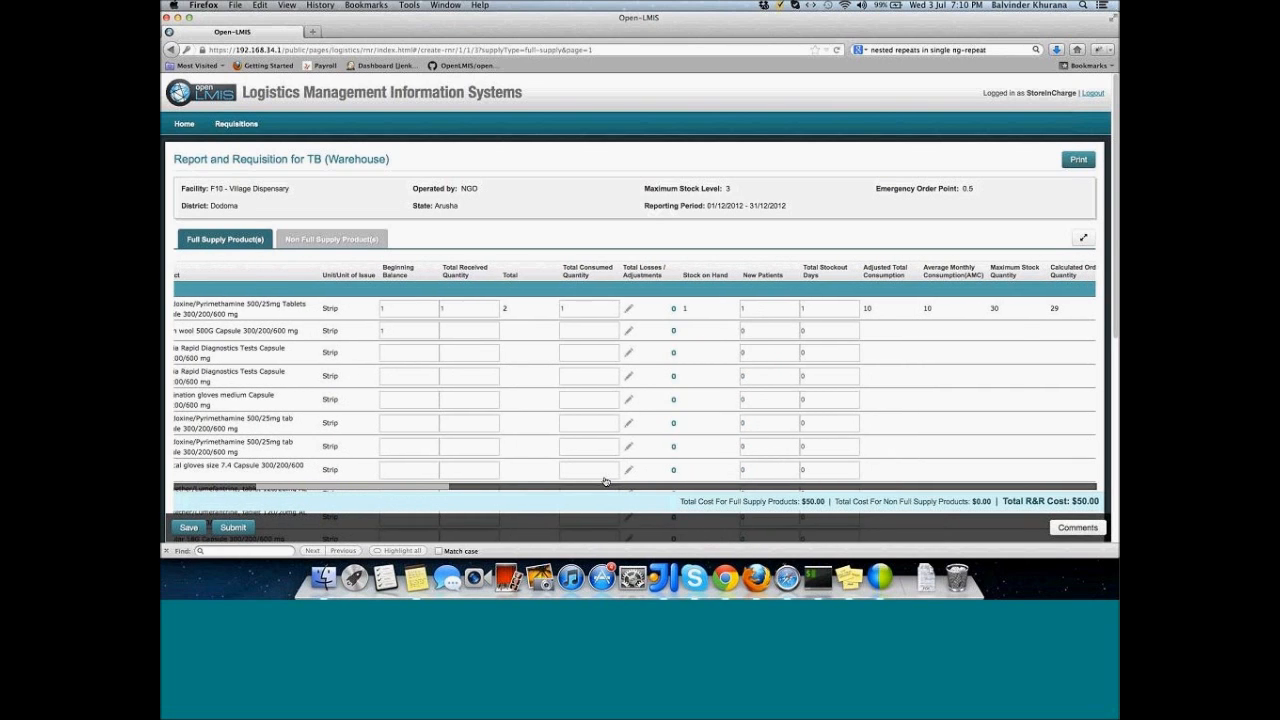
scroll(818, 474, "right", 5)
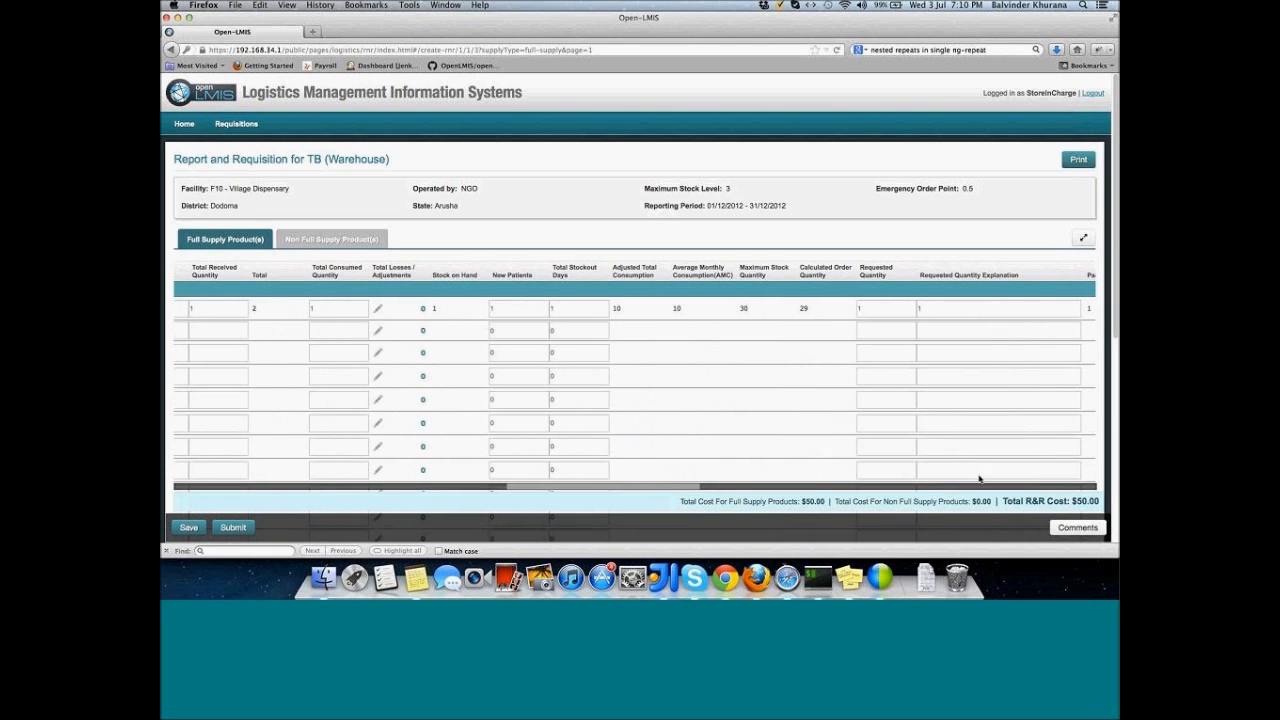
scroll(979, 478, "right", 7)
scroll(979, 478, "right", 2)
scroll(979, 478, "left", 20)
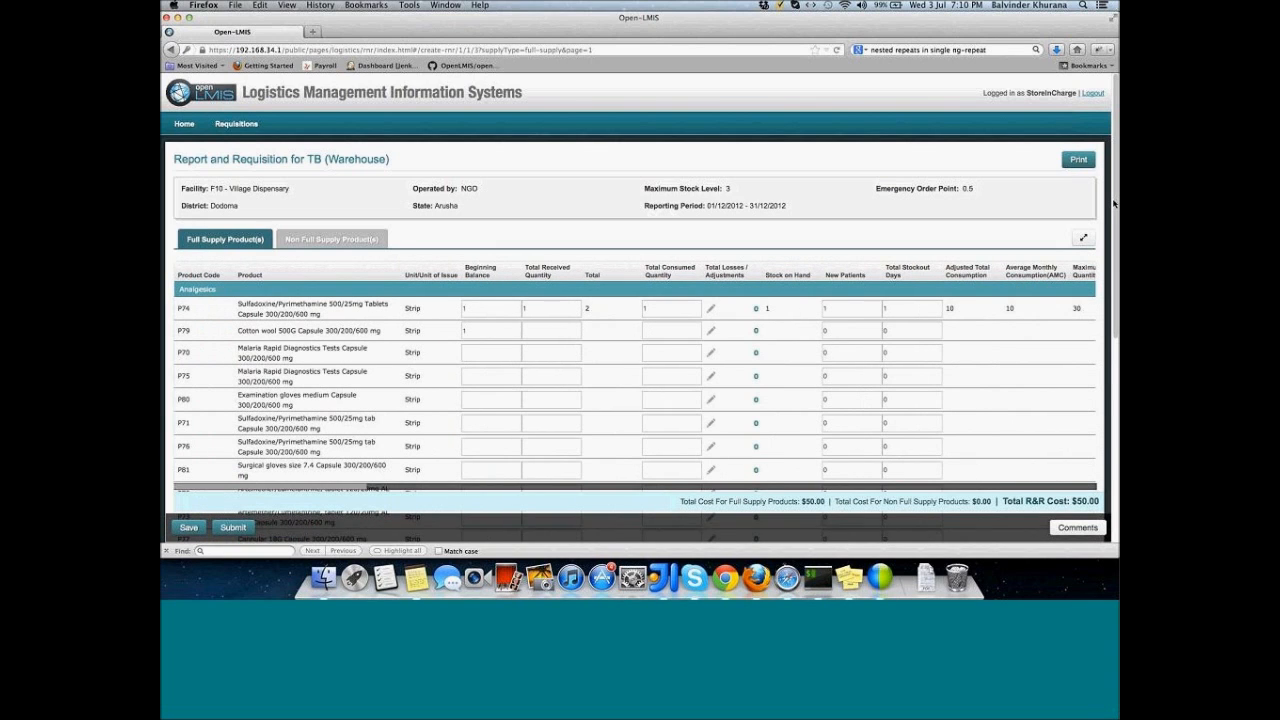
scroll(1113, 203, "down", 1)
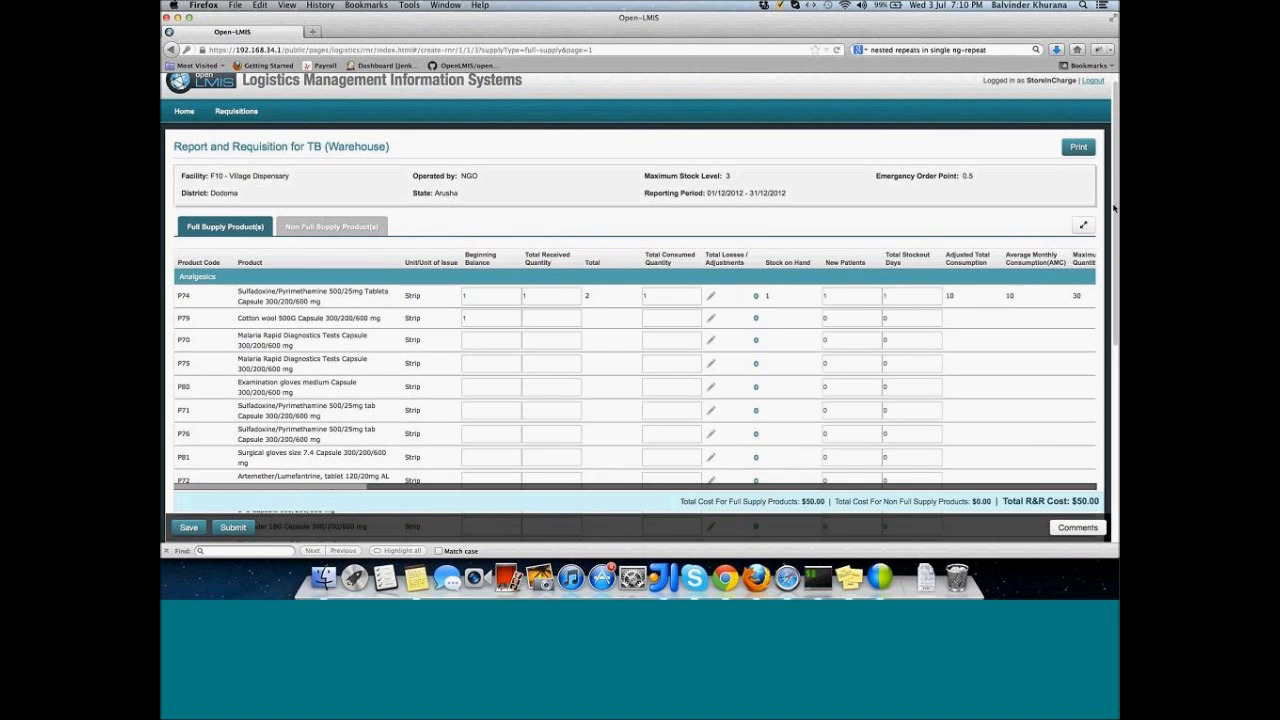
scroll(1115, 228, "down", 3)
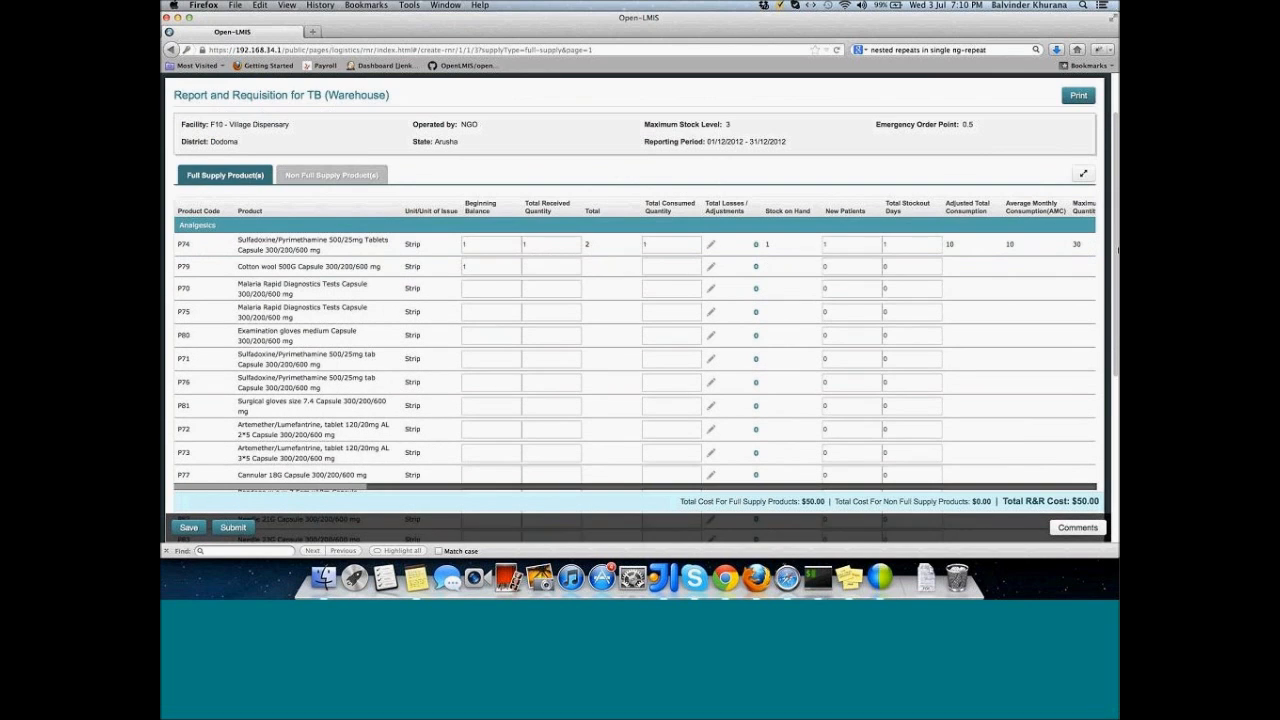
scroll(1117, 250, "down", 5)
scroll(1117, 335, "down", 1)
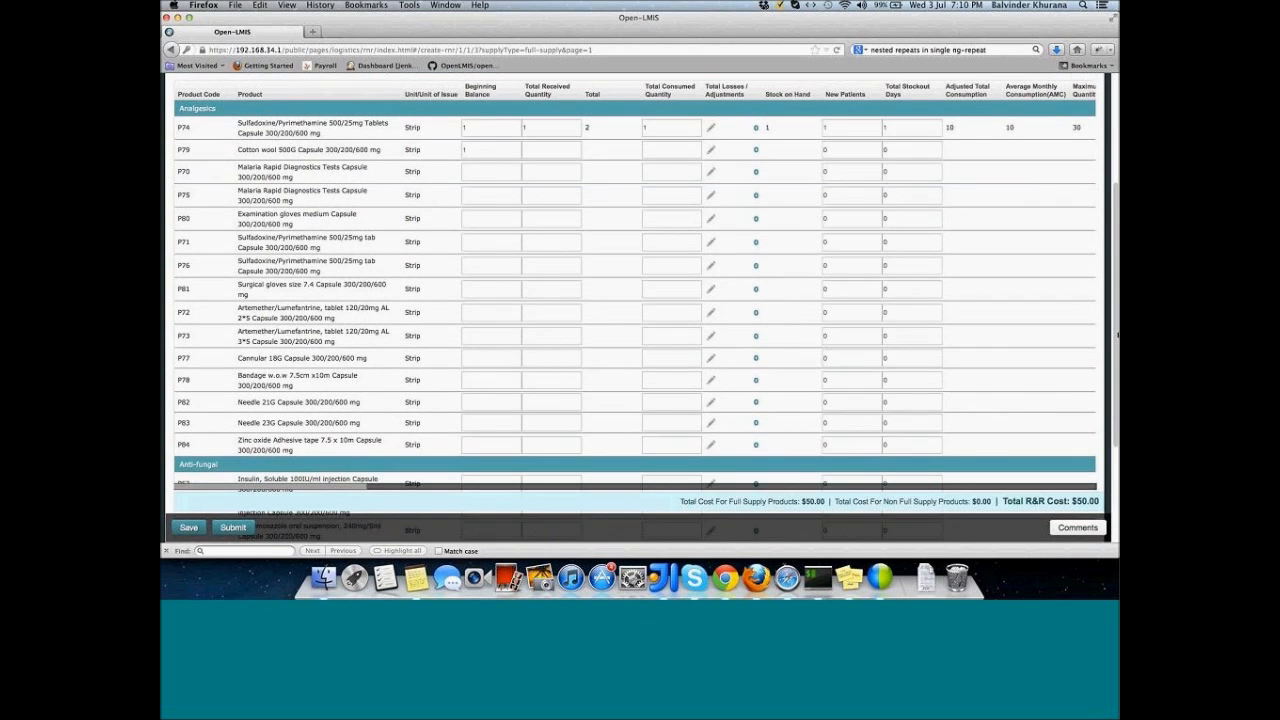
scroll(1117, 335, "down", 5)
scroll(1117, 373, "down", 3)
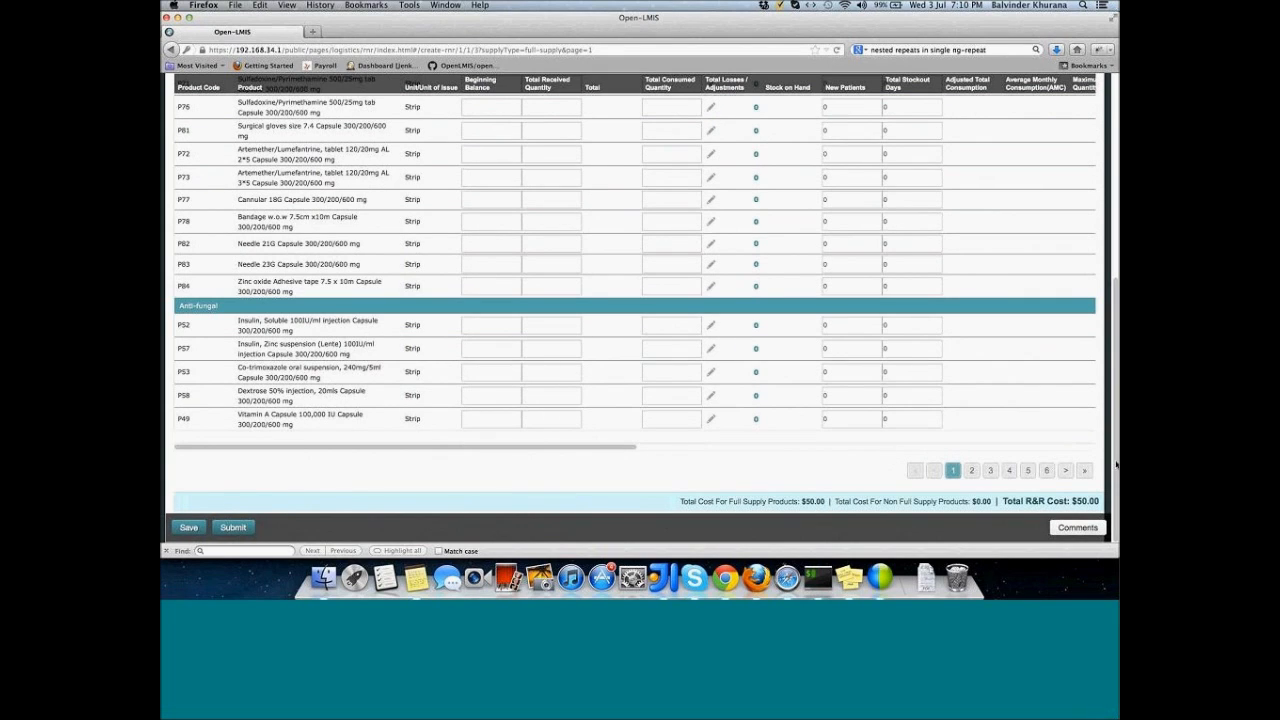
left_click_drag(1114, 431, 1104, 363)
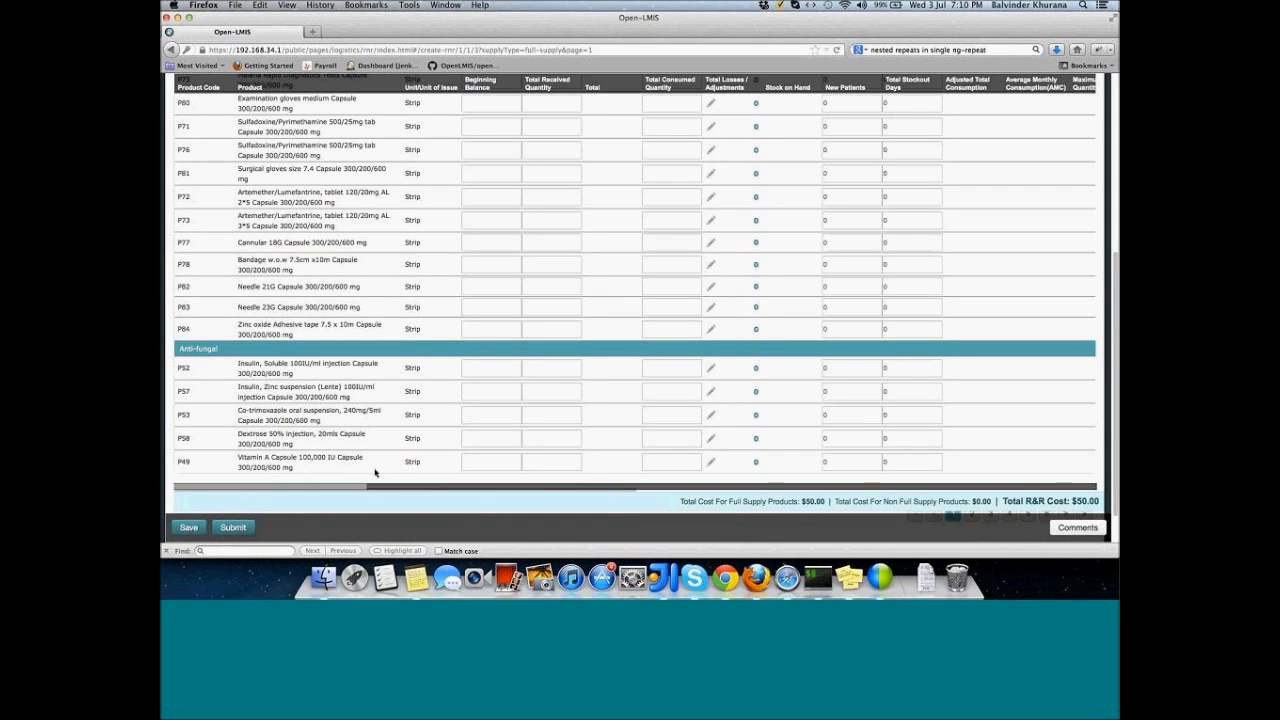
scroll(376, 472, "up", 5)
left_click_drag(551, 486, 576, 483)
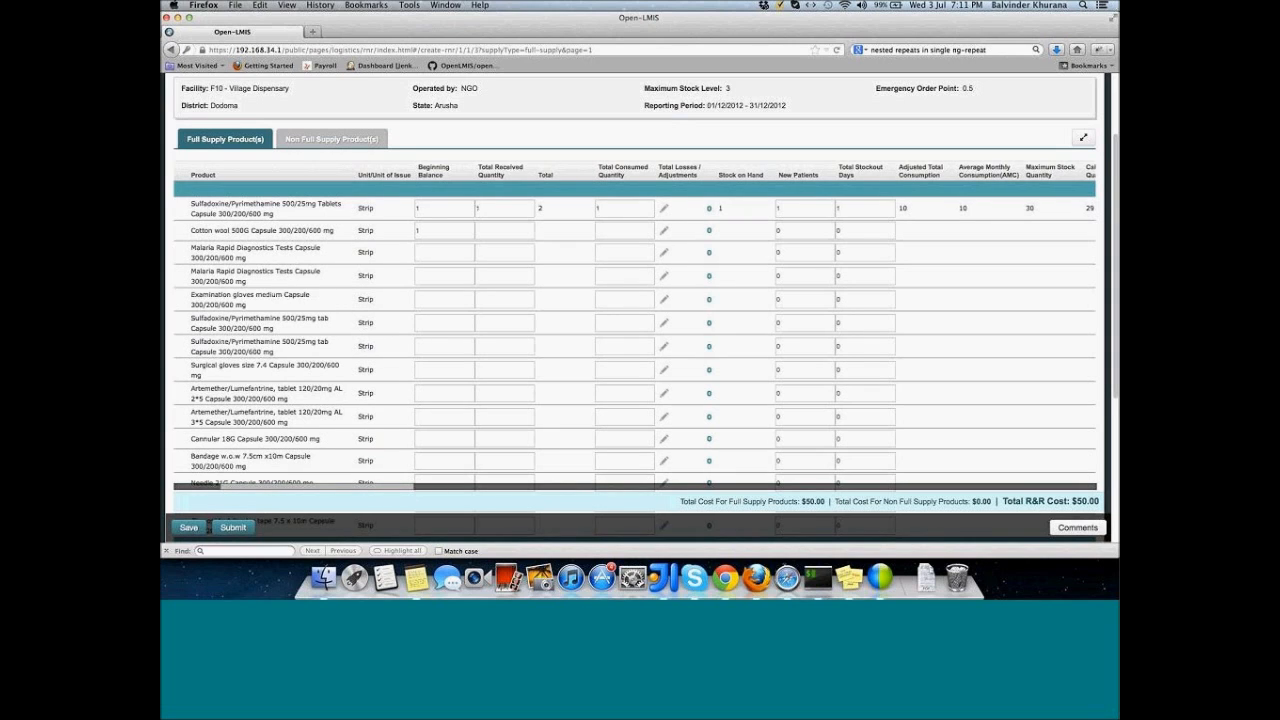
scroll(420, 490, "right", 3)
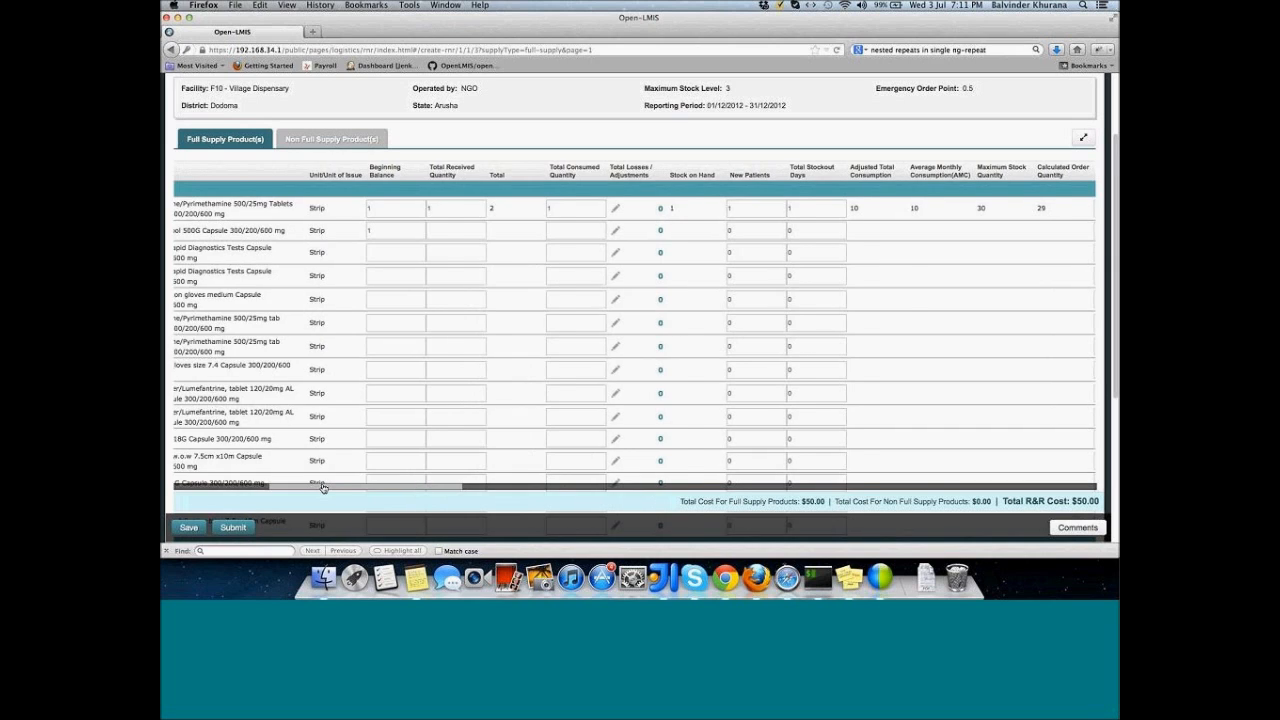
scroll(322, 487, "left", 3)
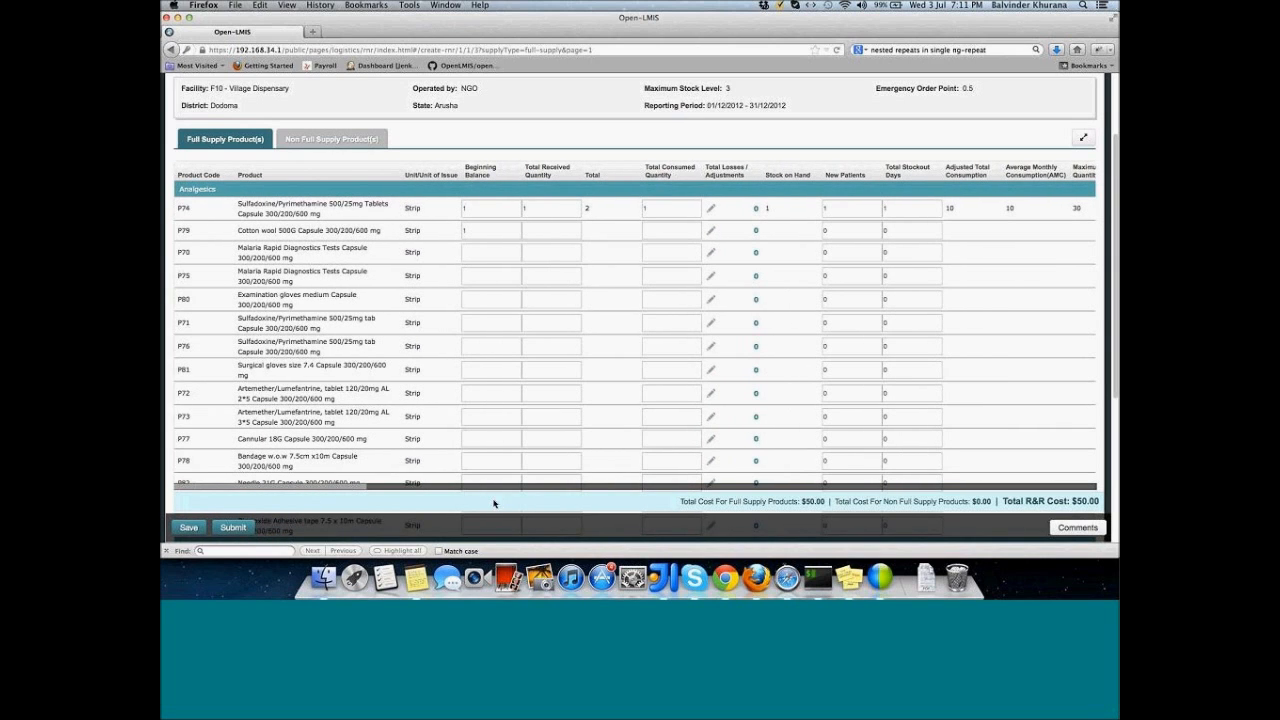